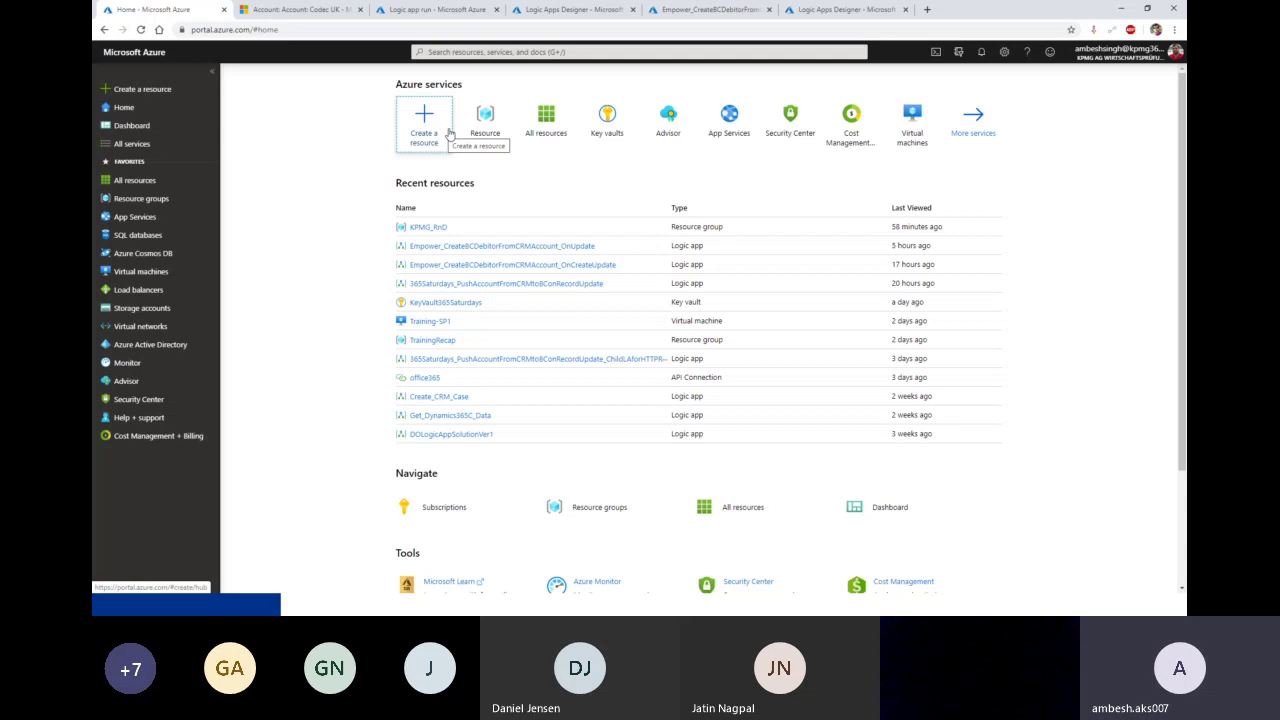
# Open the KPMG_RnD resource group and start creating a Logic App resource in it from the Marketplace
pyautogui.click(428, 229)
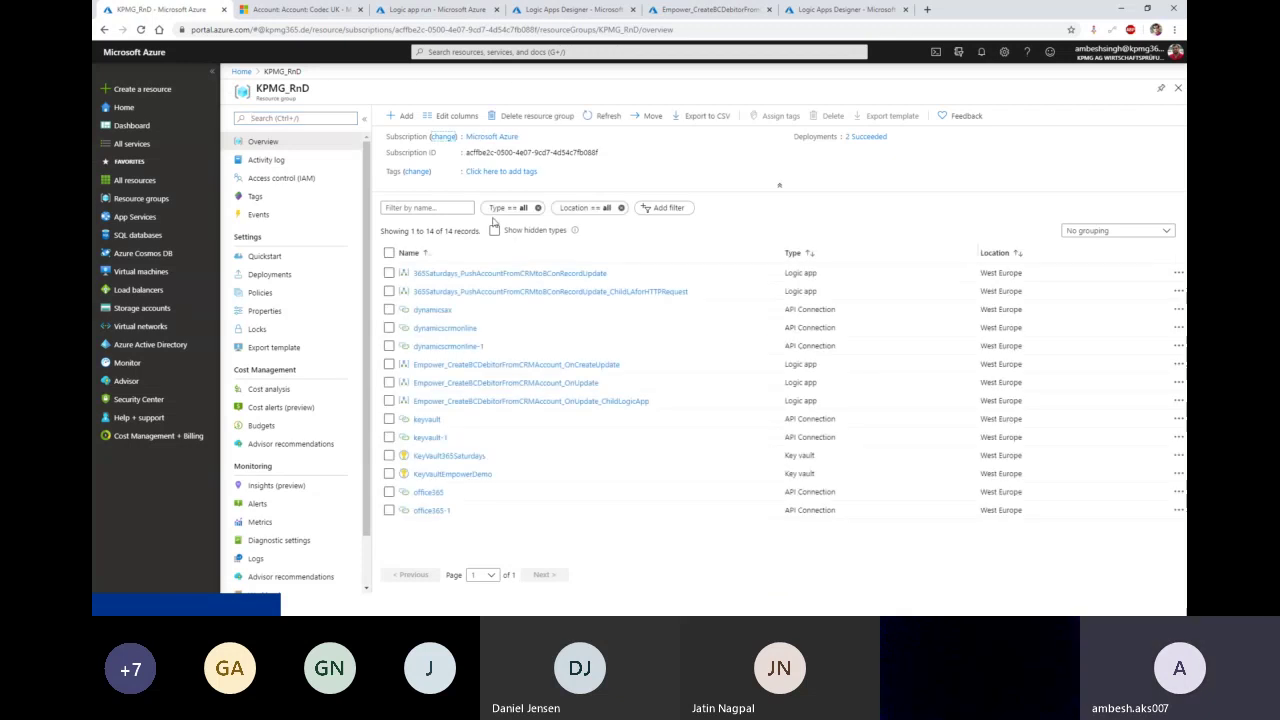
pyautogui.click(406, 116)
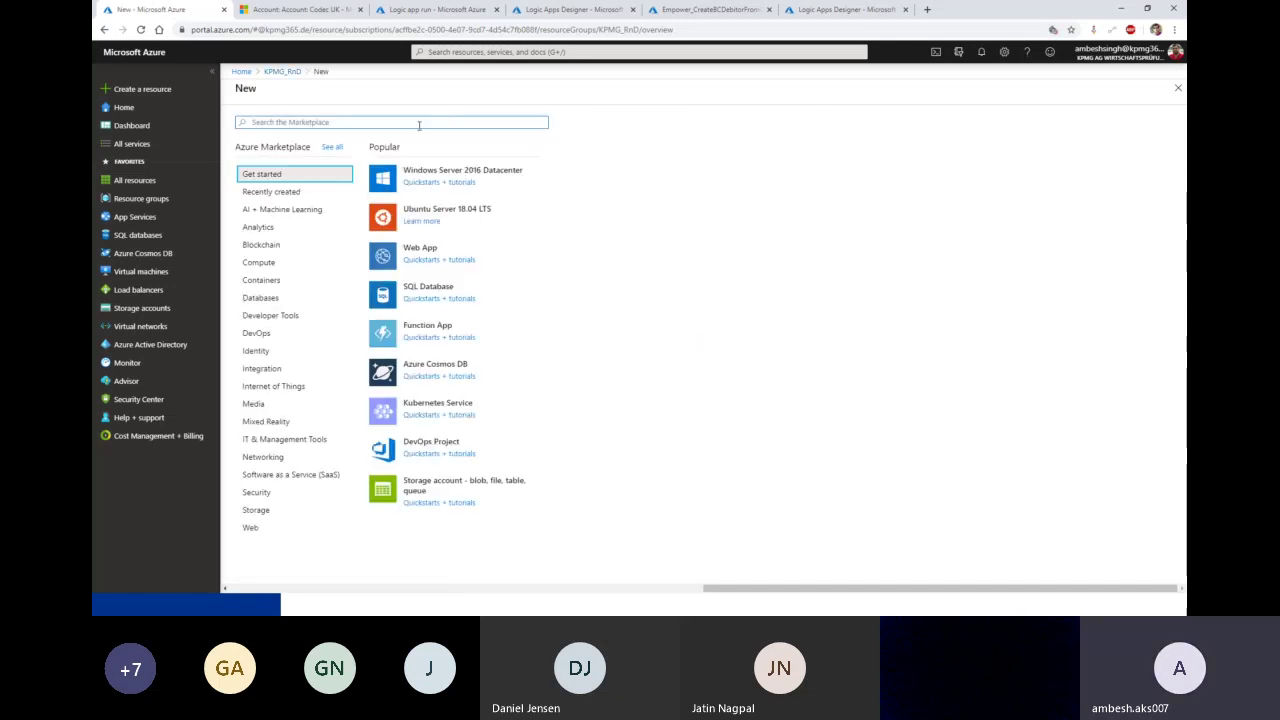
pyautogui.write('Logic App')
pyautogui.click(271, 141)
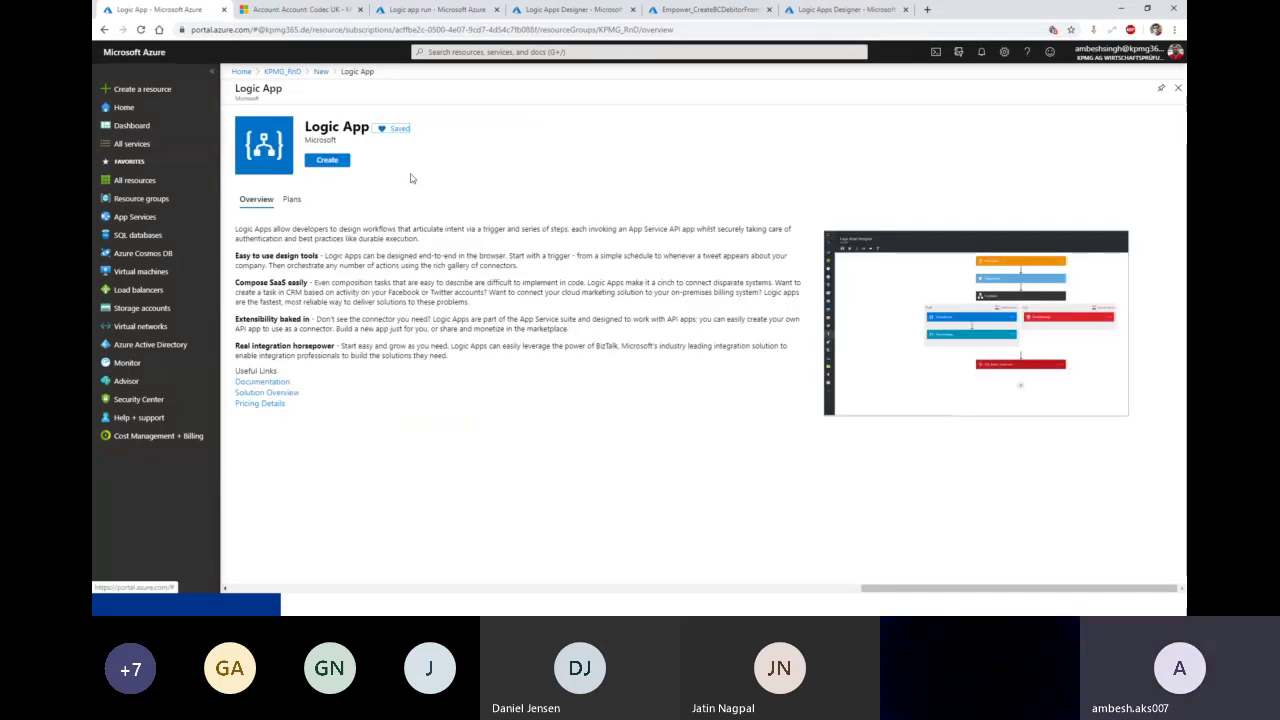
pyautogui.click(330, 165)
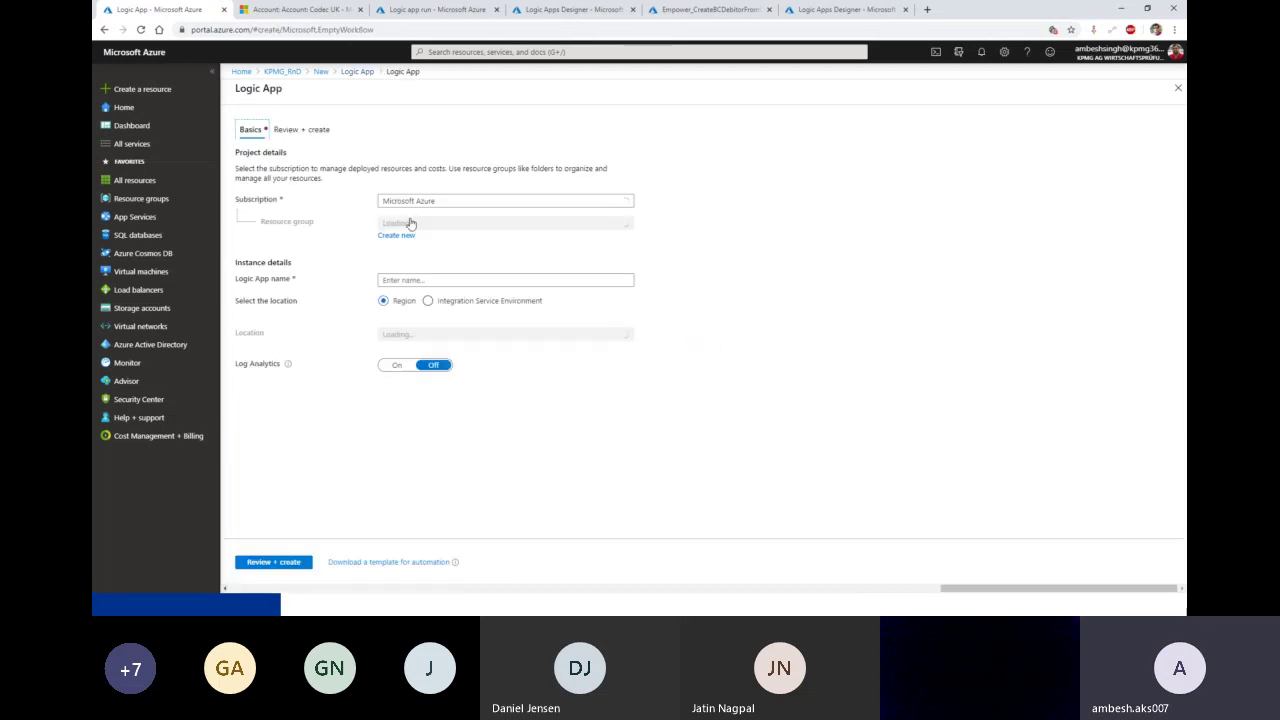
# Name the new Logic App Microsoft_Skype_CreateCreditorinAXFromCE_Dev
pyautogui.click(415, 280)
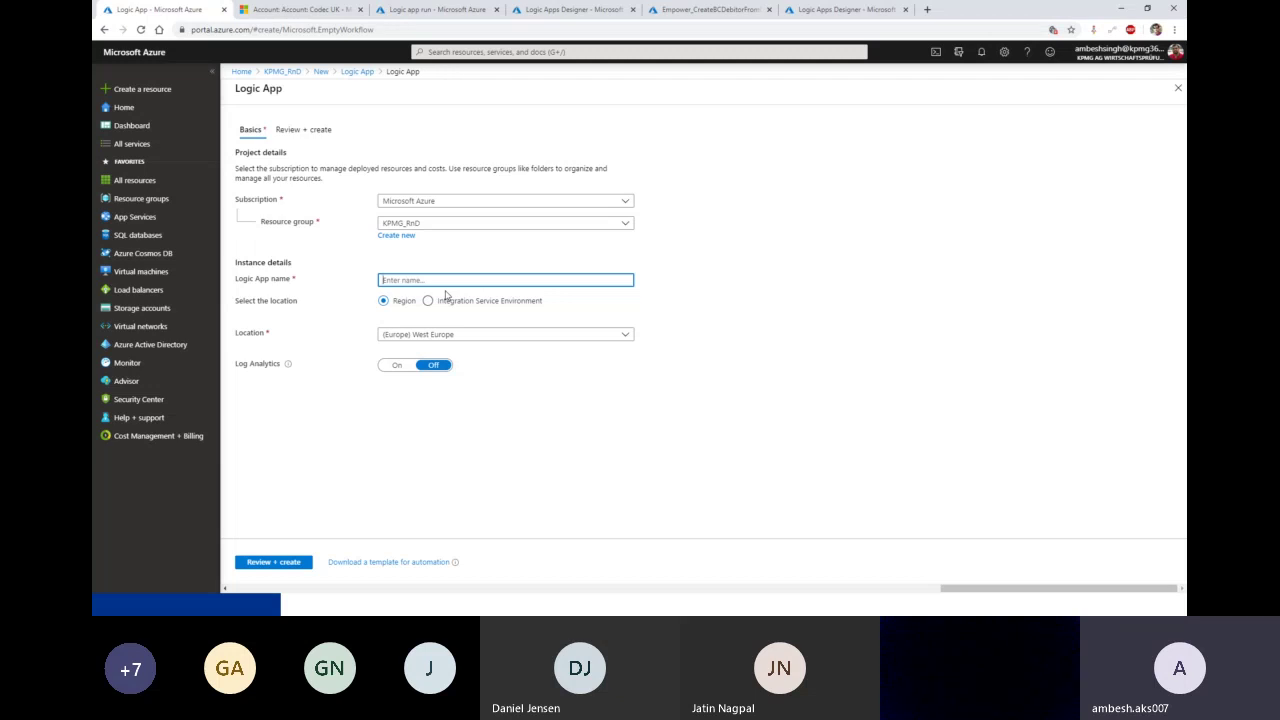
pyautogui.write('Mio')
pyautogui.write('crosoft_')
pyautogui.write('Team')
pyautogui.press('BackSpace')
pyautogui.press('BackSpace')
pyautogui.press('BackSpace')
pyautogui.press('BackSpace')
pyautogui.write('Skype')
pyautogui.write('_CreateA')
pyautogui.press('BackSpace')
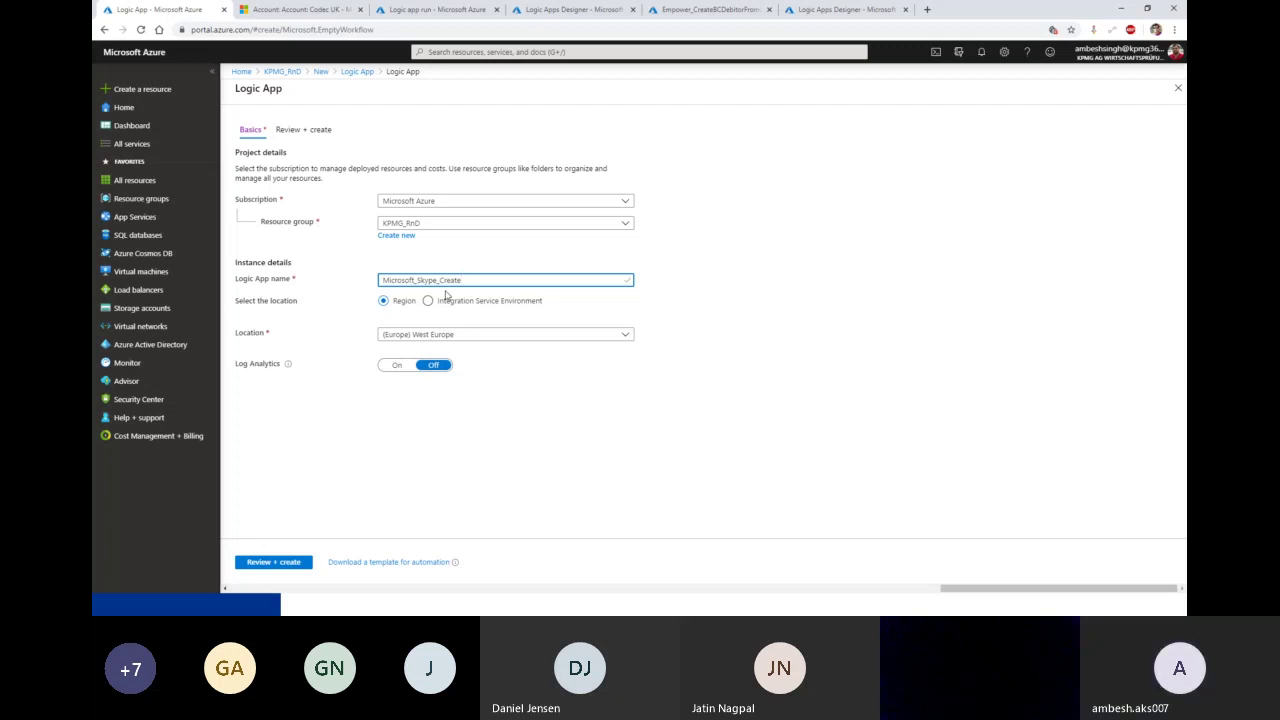
pyautogui.write('Cre')
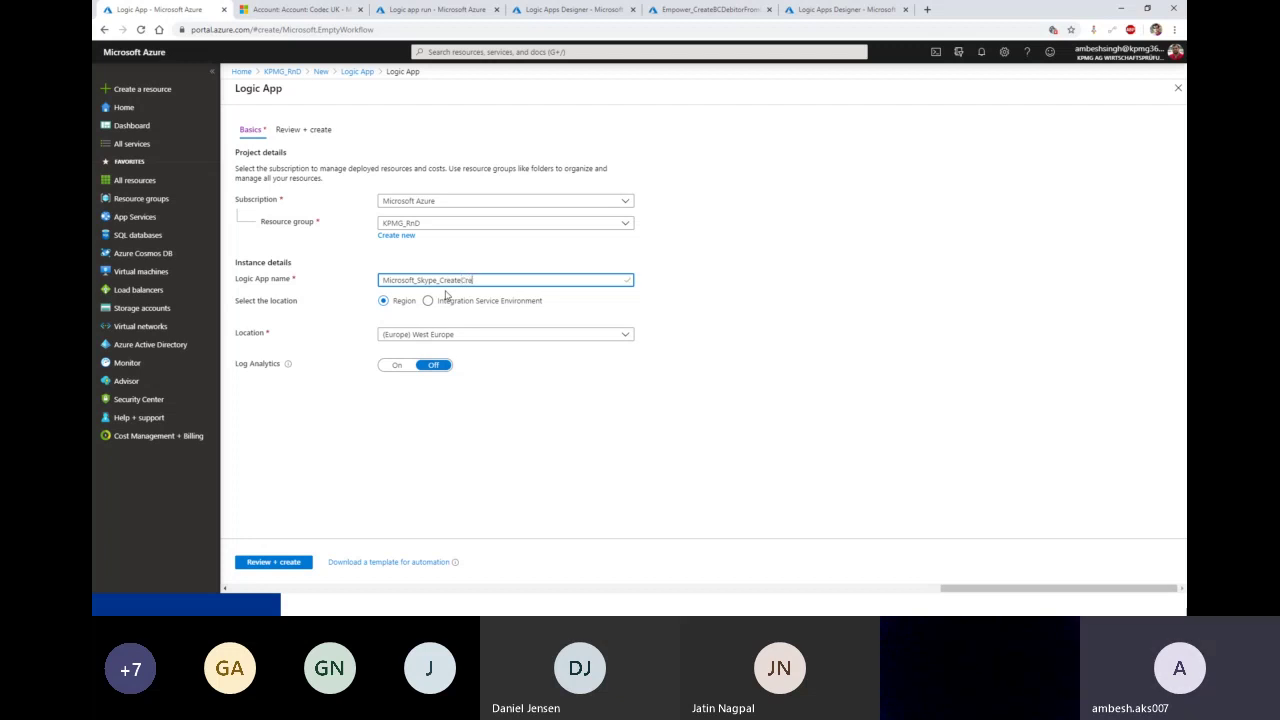
pyautogui.write('ditor')
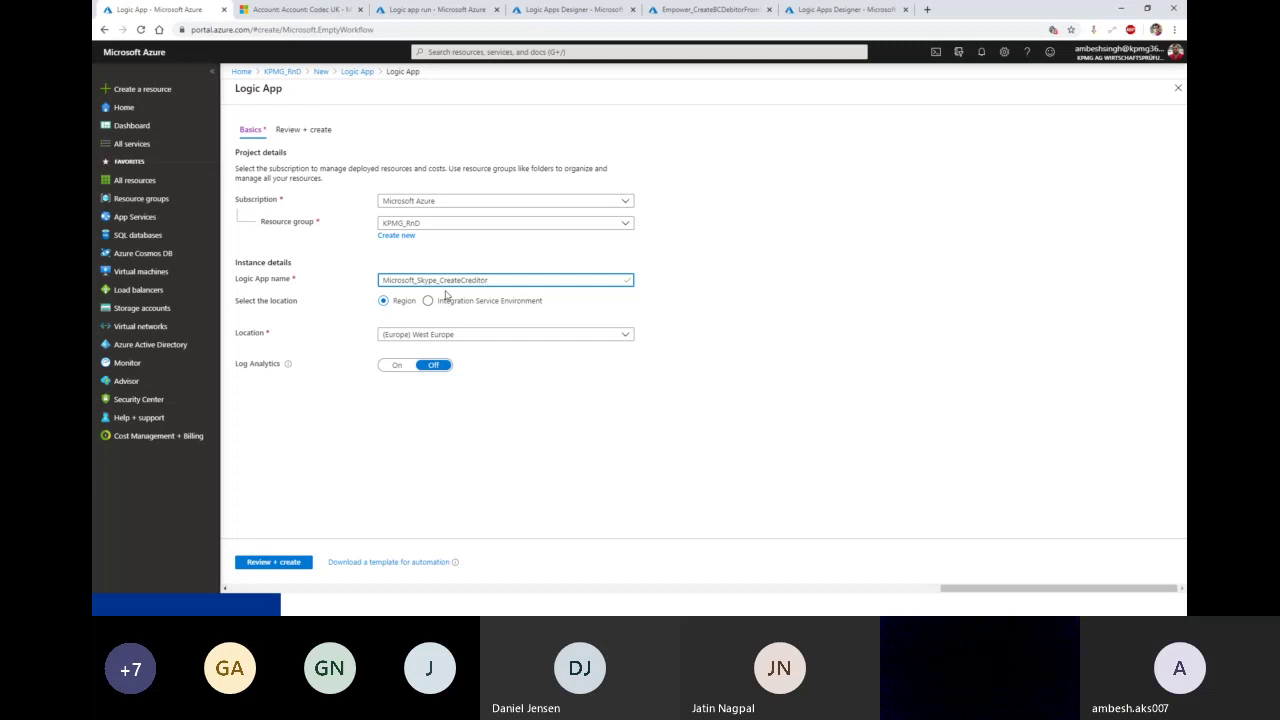
pyautogui.write('In4')
pyautogui.write('X')
pyautogui.write('FromC')
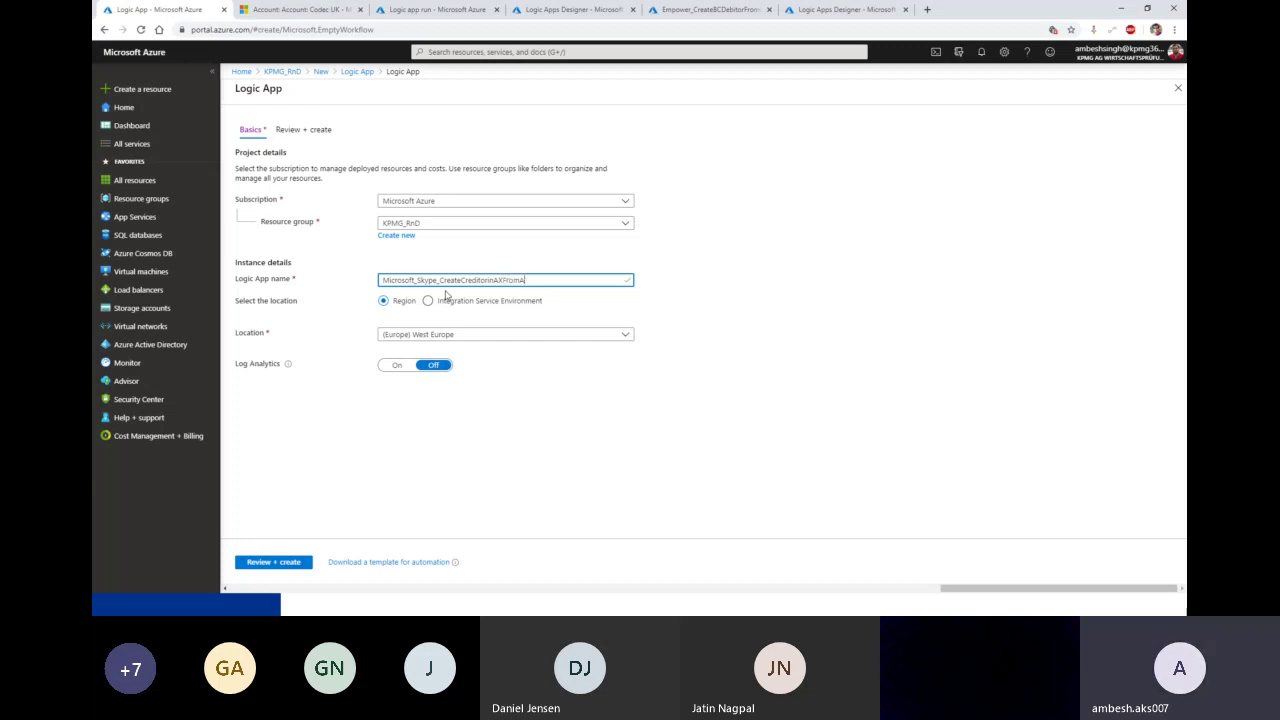
pyautogui.write('E')
pyautogui.write('_Test')
pyautogui.press('BackSpace')
pyautogui.press('BackSpace')
pyautogui.press('BackSpace')
pyautogui.press('BackSpace')
pyautogui.write('Dev')
pyautogui.moveTo(553, 281); pyautogui.dragTo(528, 281)
# Review and create the Logic App, and go to the deployed resource
pyautogui.click(276, 564)
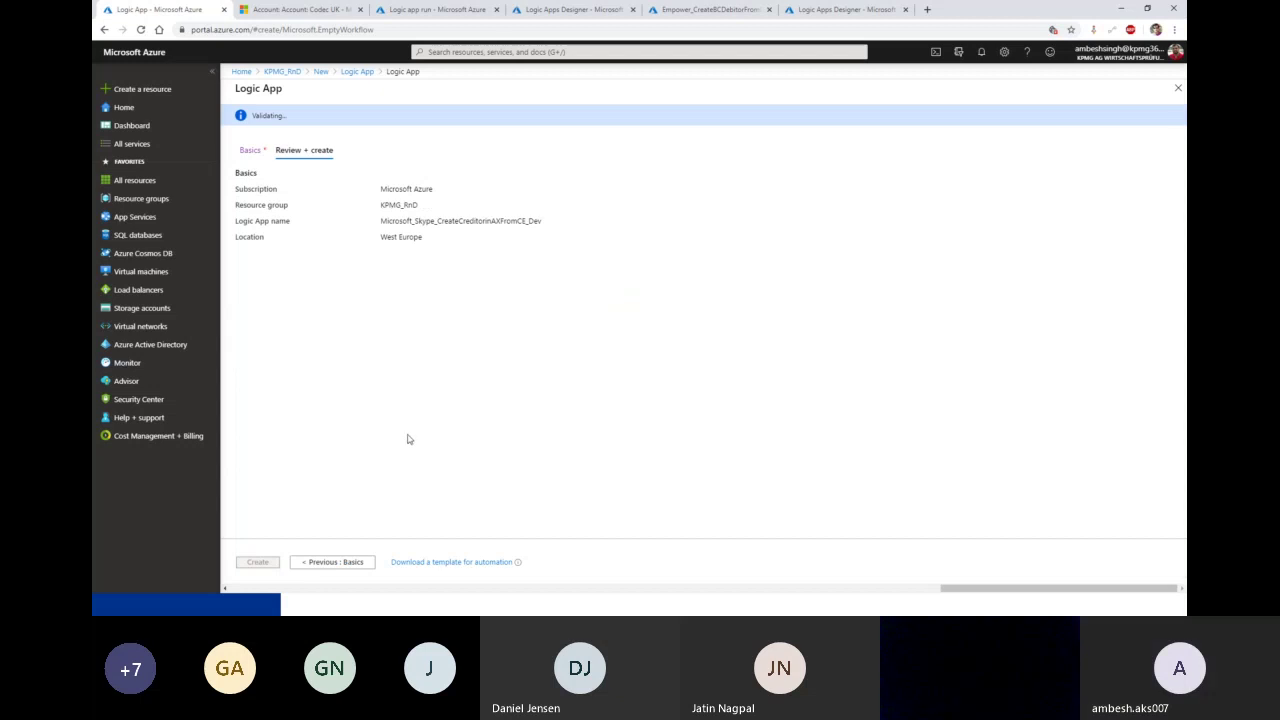
pyautogui.click(259, 562)
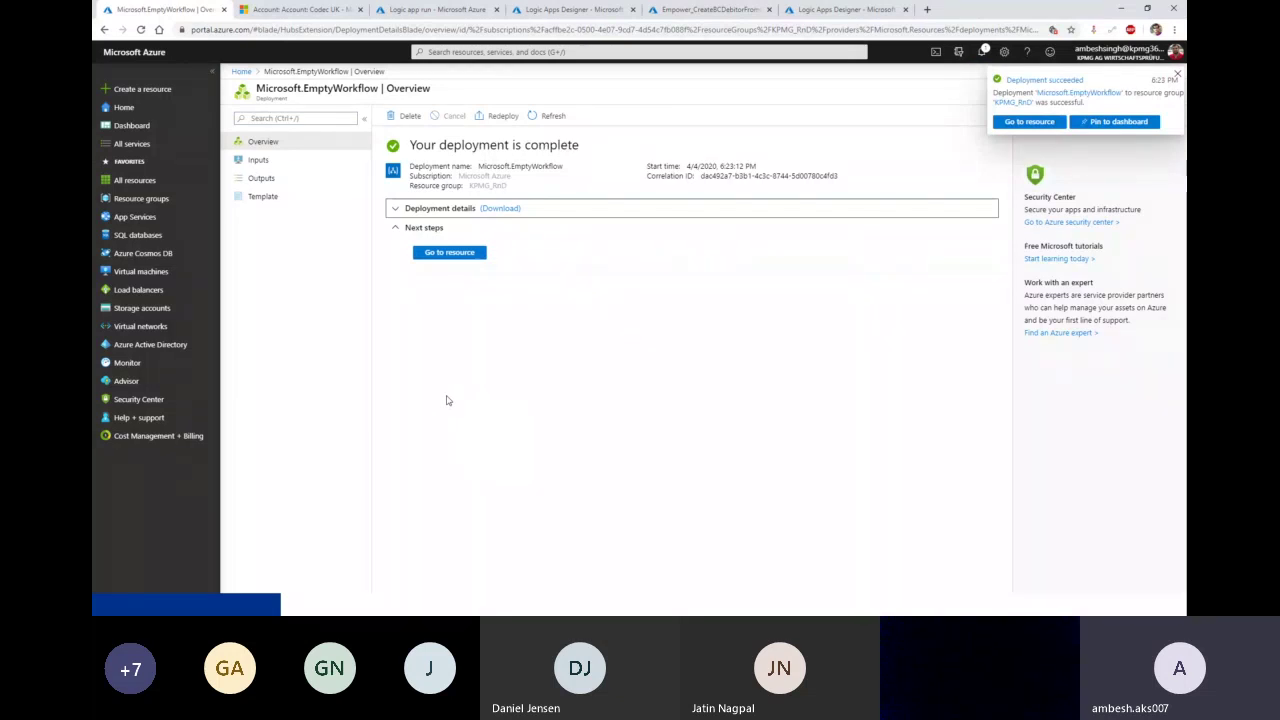
pyautogui.click(450, 252)
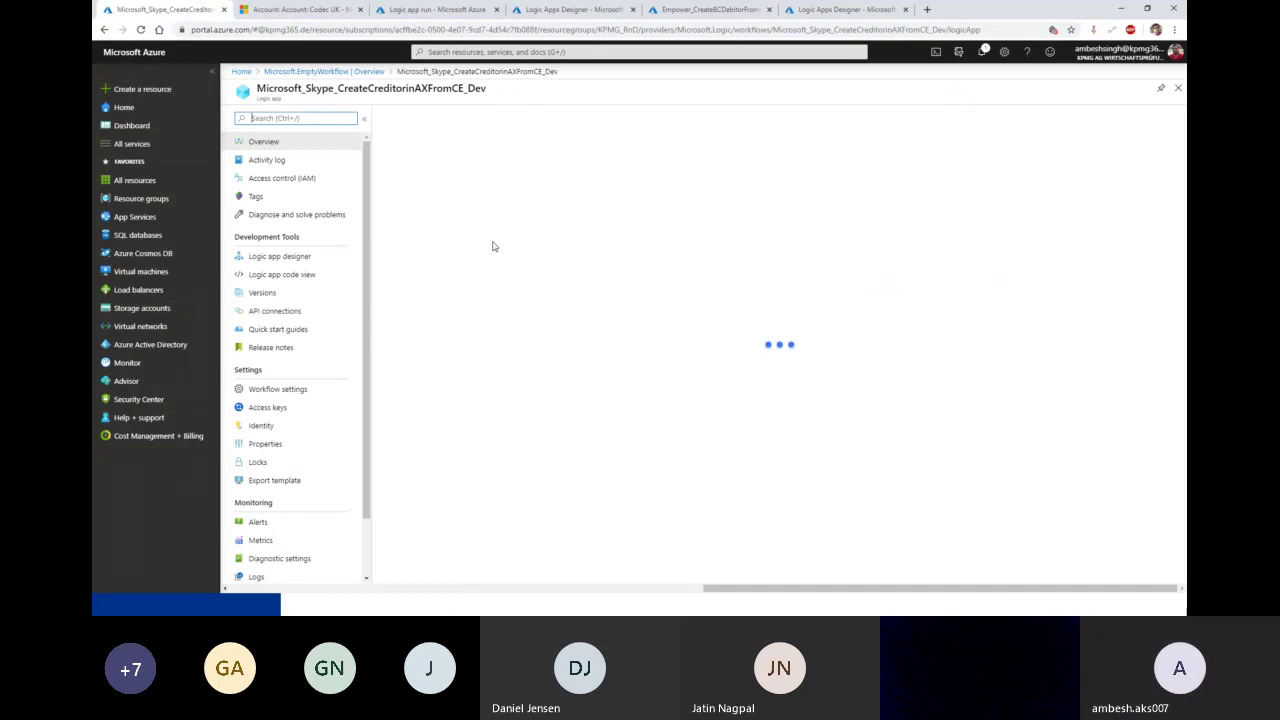
# Open the Logic App designer and start from the Blank Logic App template
pyautogui.click(316, 261)
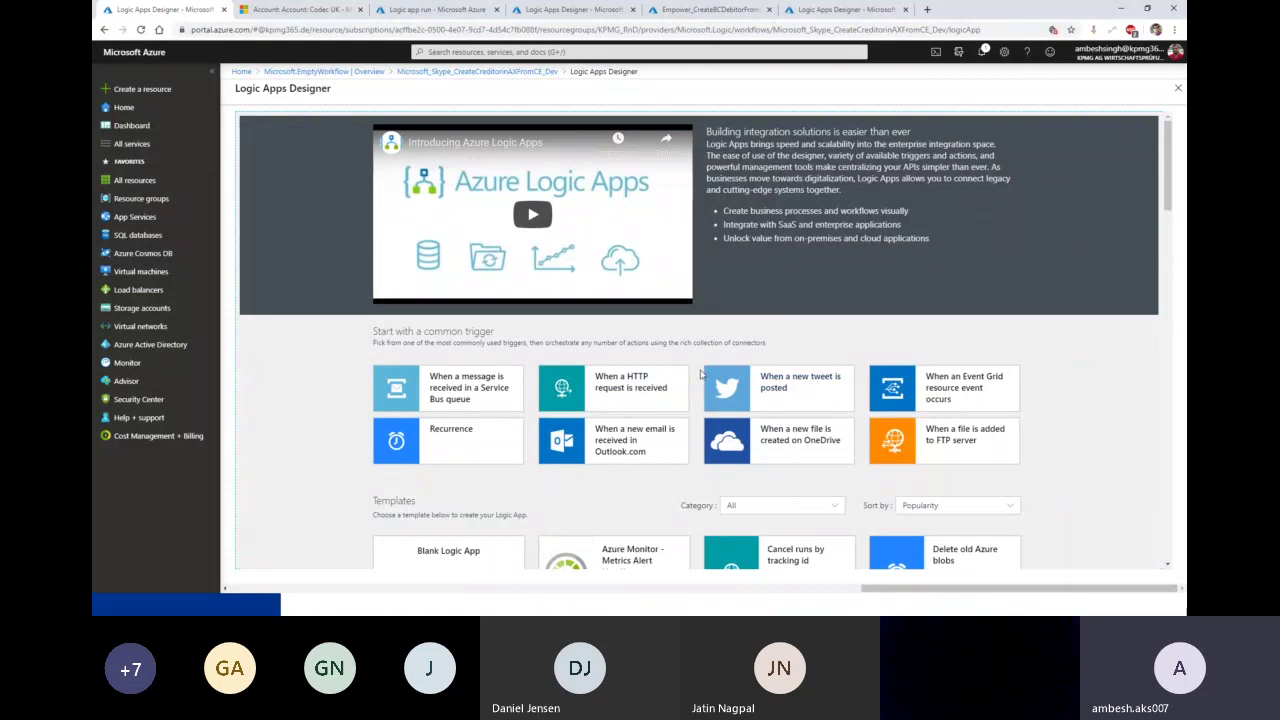
pyautogui.scroll(-2, 495, 468)
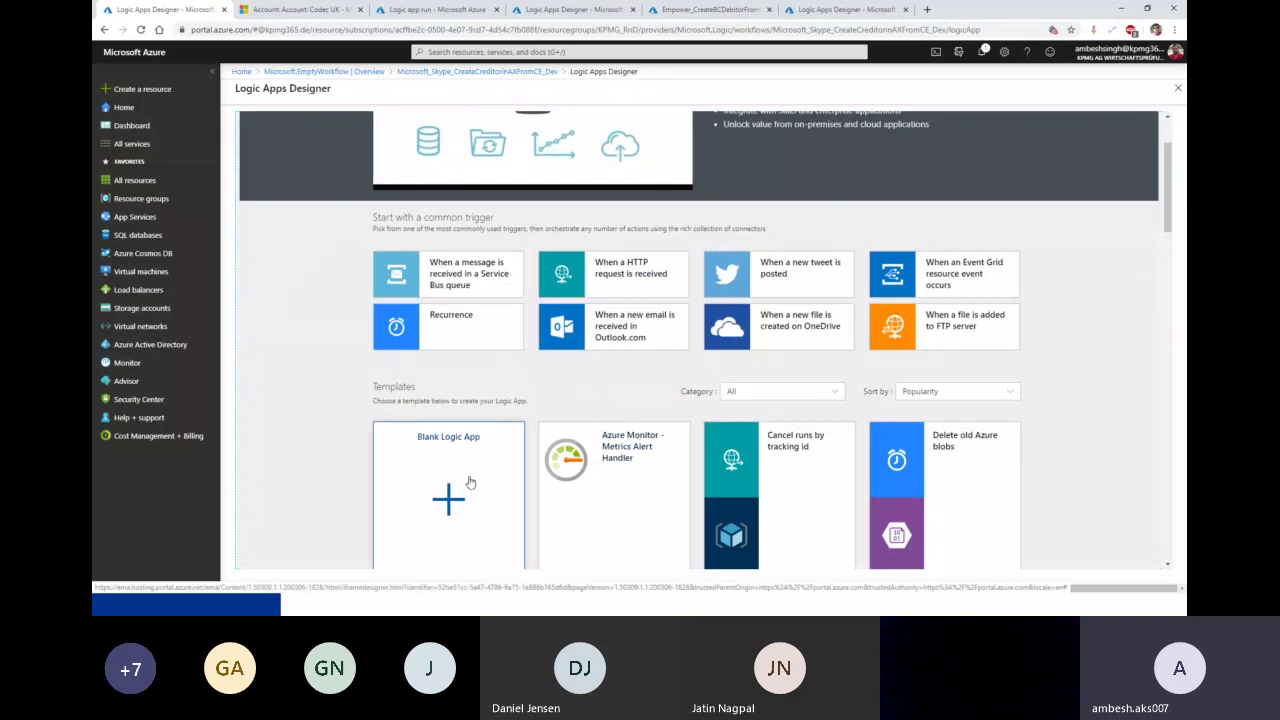
pyautogui.click(472, 482)
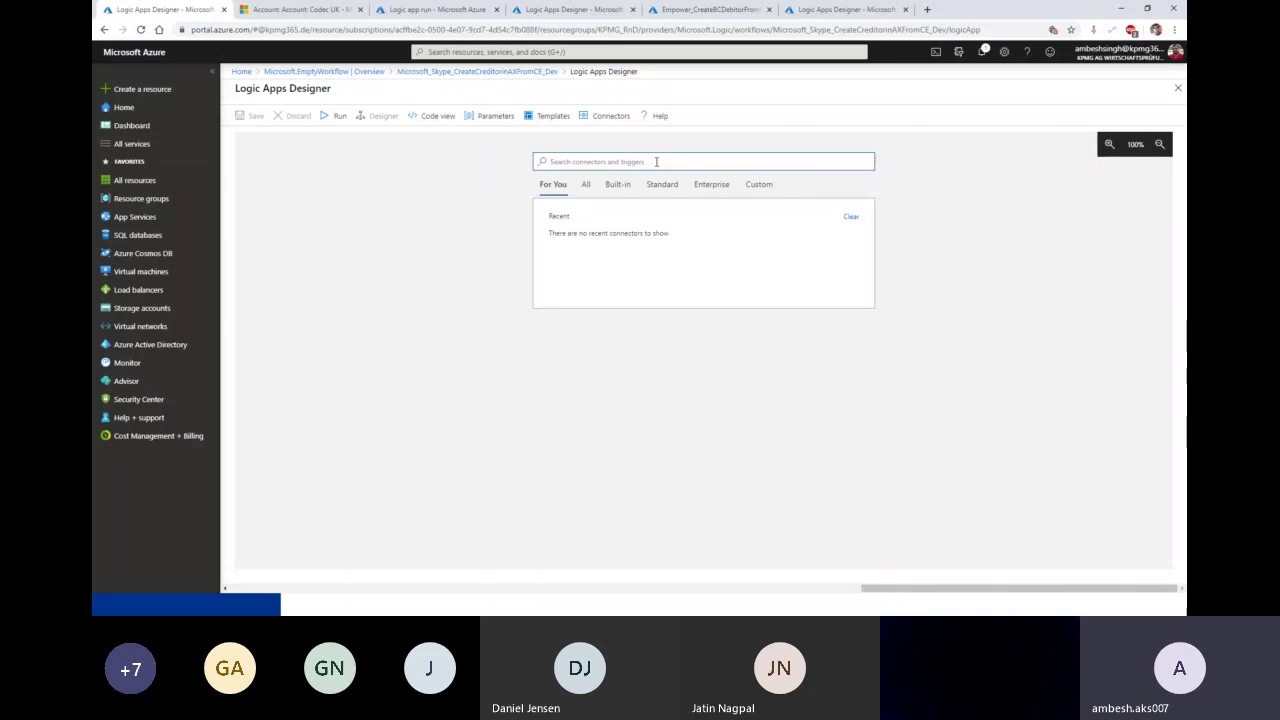
# Search the connectors for "dynami" and add the Dynamics 365 trigger "When a record is created (preview)"
pyautogui.write('dynami')
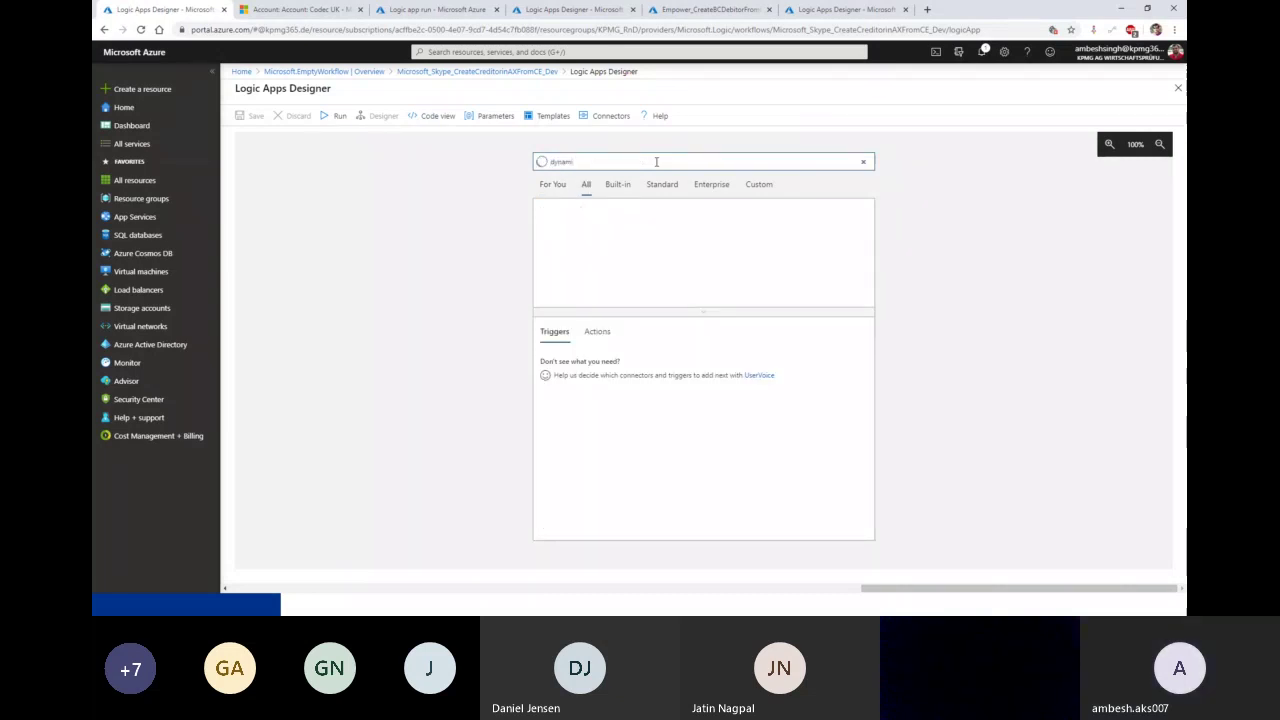
pyautogui.click(561, 224)
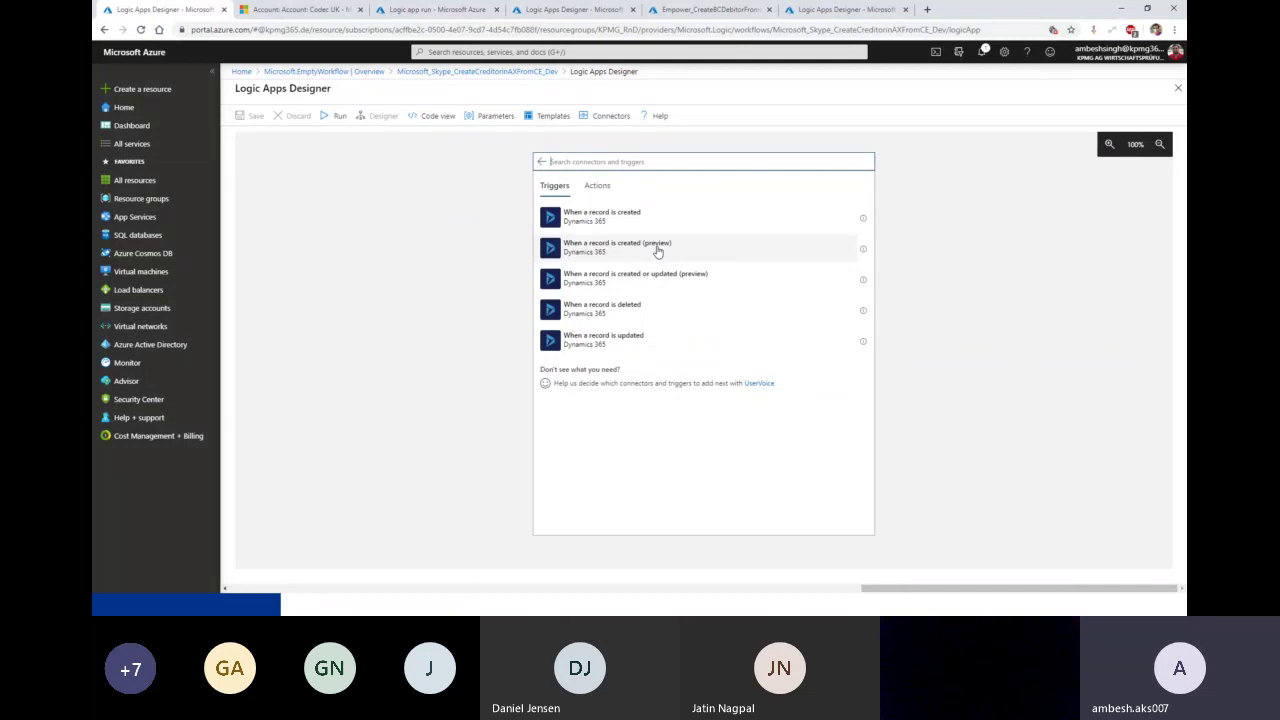
pyautogui.click(657, 250)
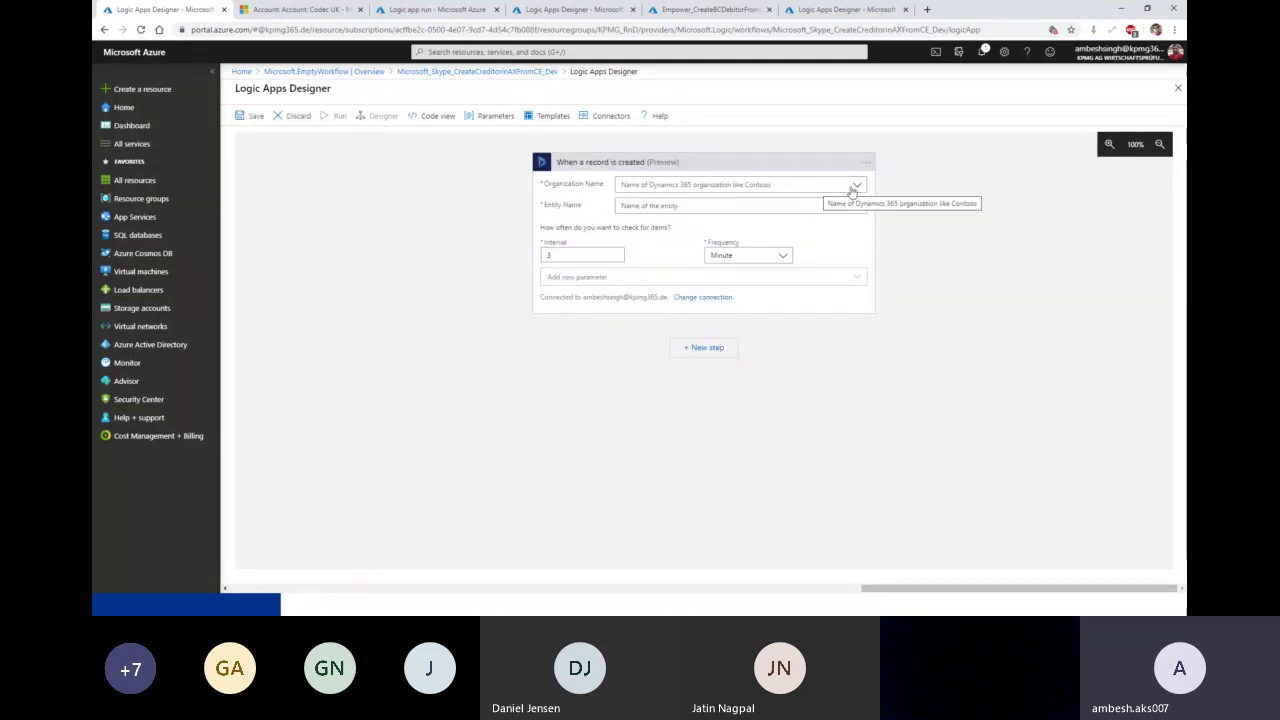
# Set the trigger's organization name to Ambesha-2020 and its entity name to Accounts
pyautogui.click(853, 188)
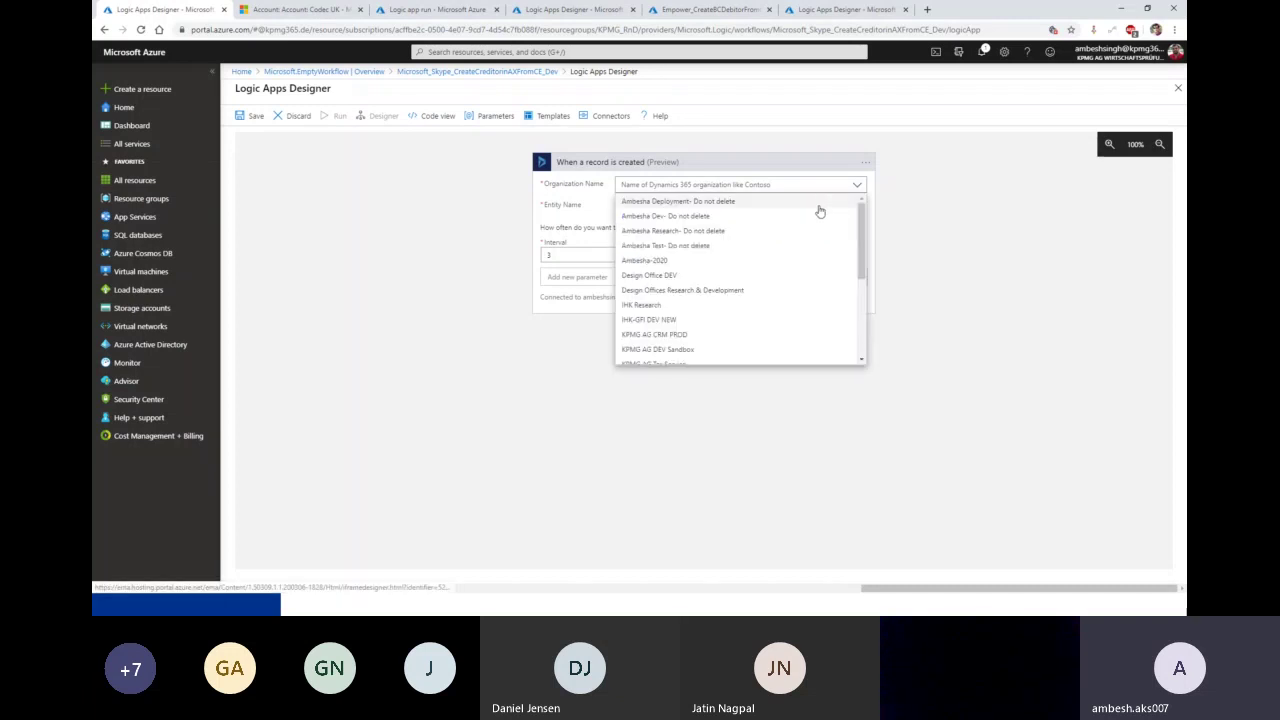
pyautogui.click(727, 261)
pyautogui.click(857, 209)
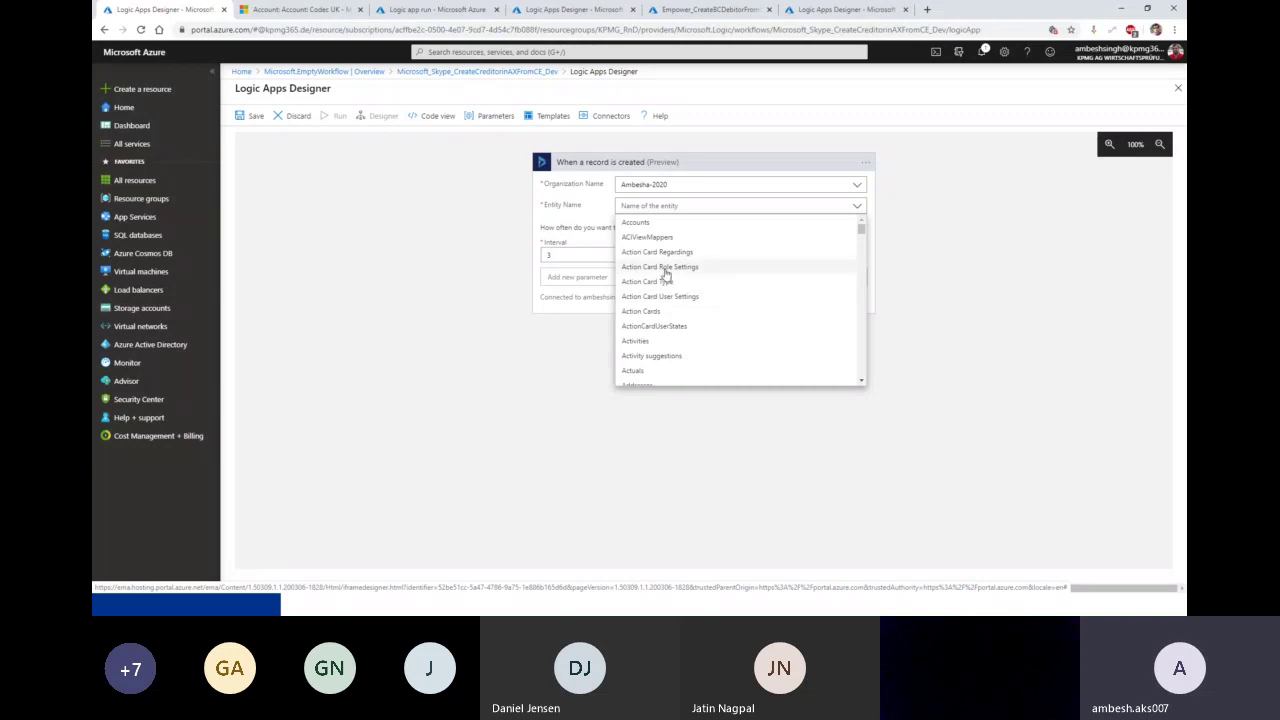
pyautogui.click(637, 224)
# Point out the trigger's interval setting and show the workflow's code view
pyautogui.moveTo(604, 257); pyautogui.dragTo(532, 258)
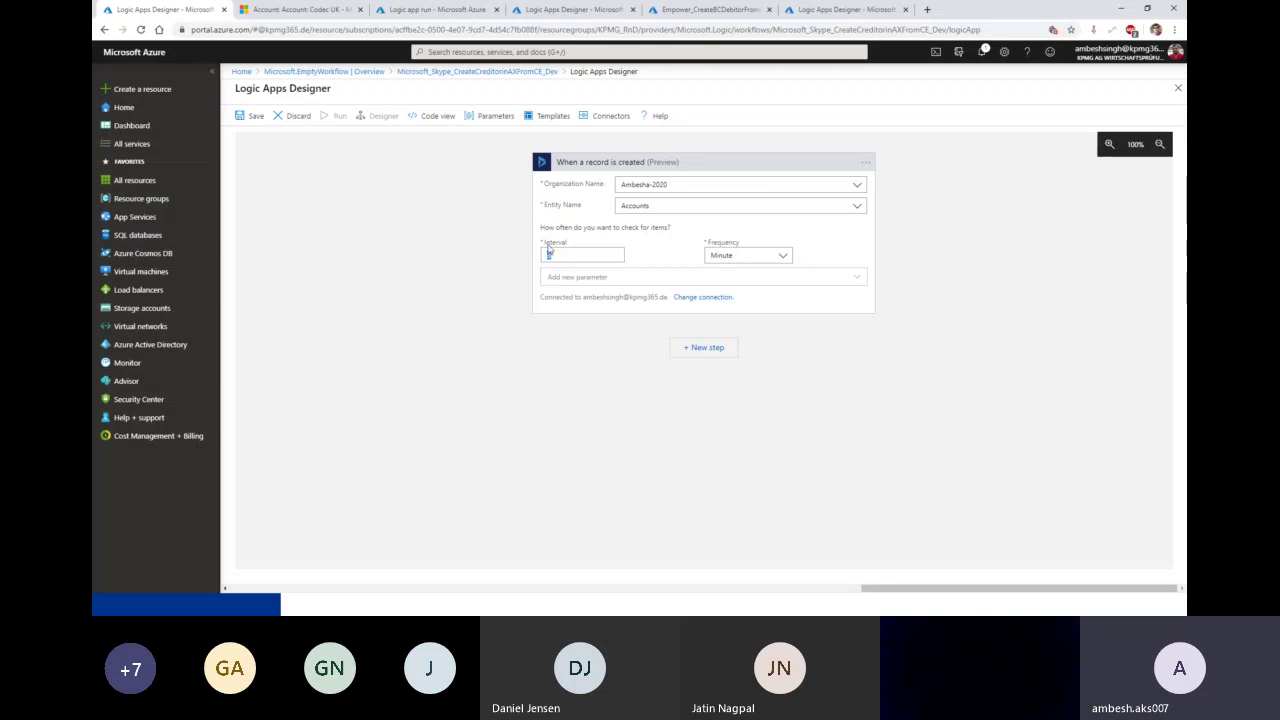
pyautogui.click(432, 118)
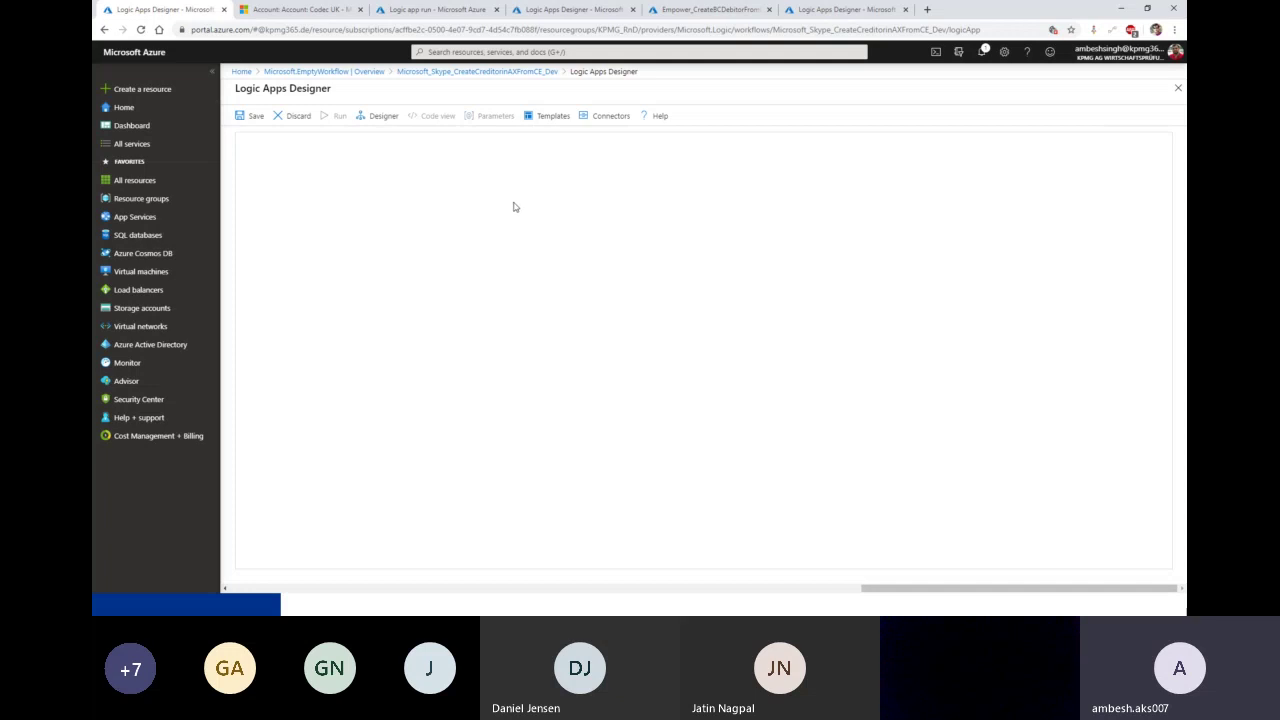
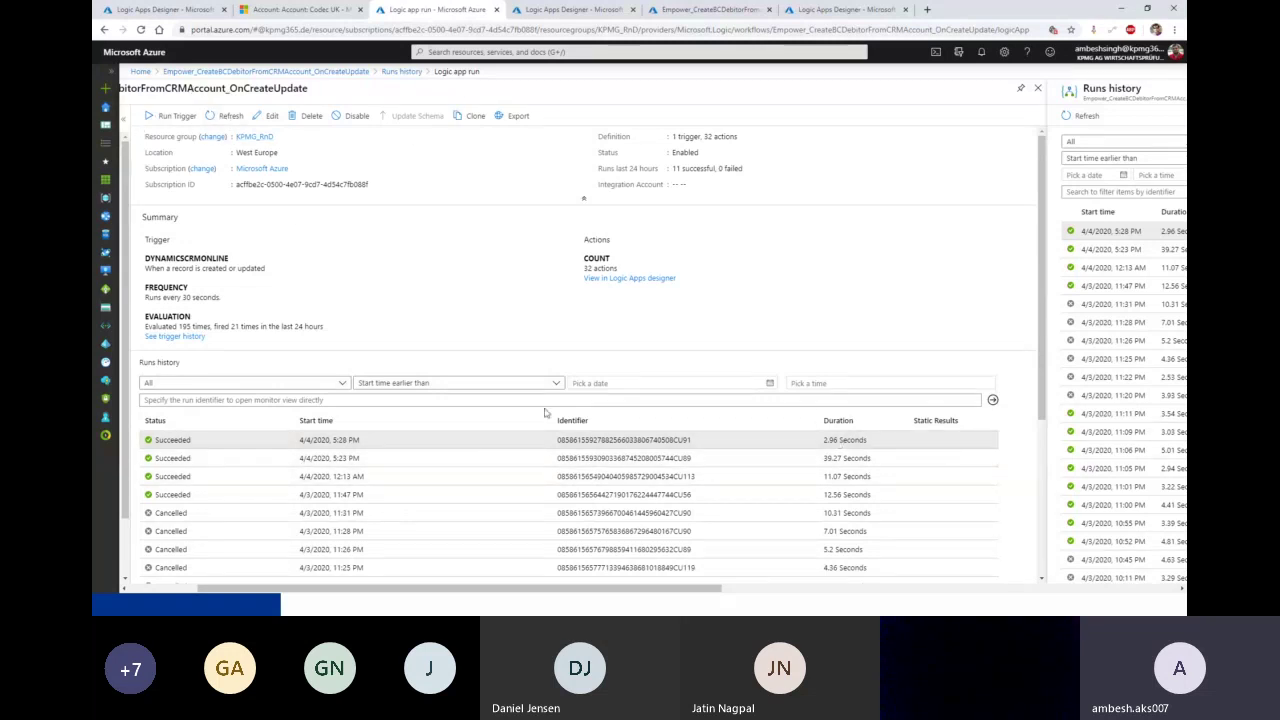
# Open the 4/4/2020, 5:28 PM run of the OnCreateUpdate logic app and expand the Switch action in its try scope
pyautogui.hscroll(1, 479, 444)
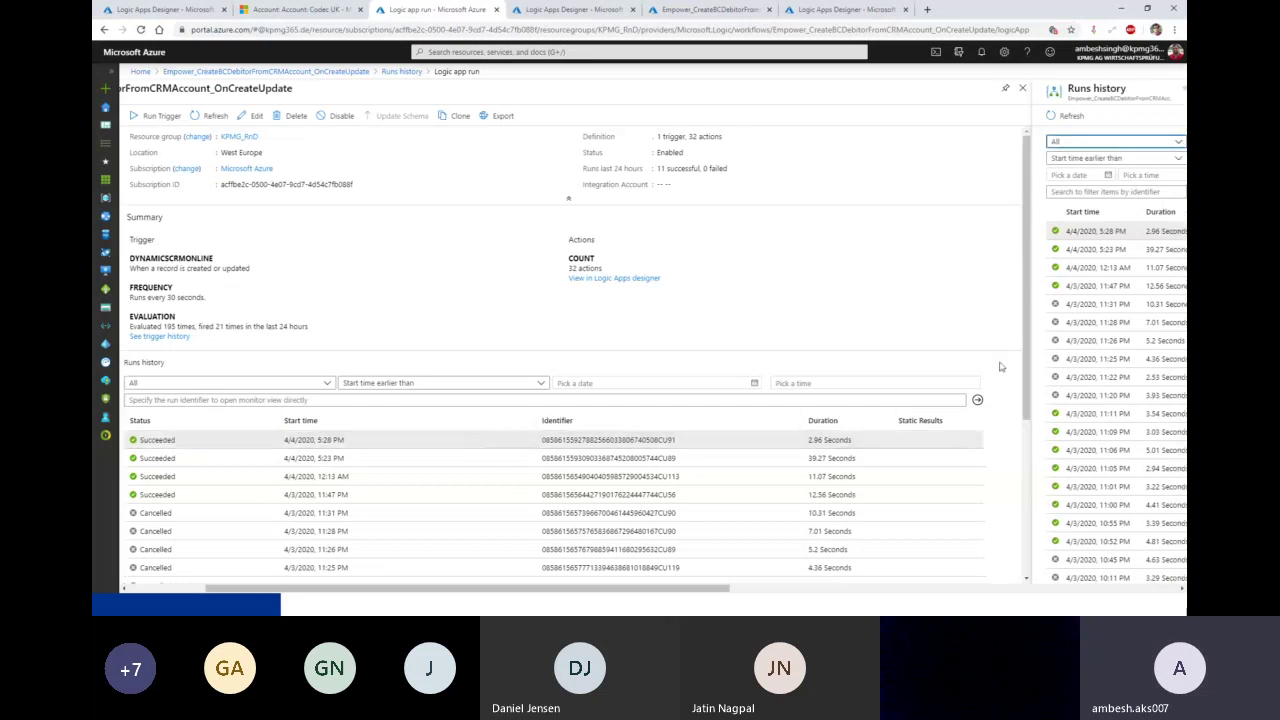
pyautogui.click(1088, 234)
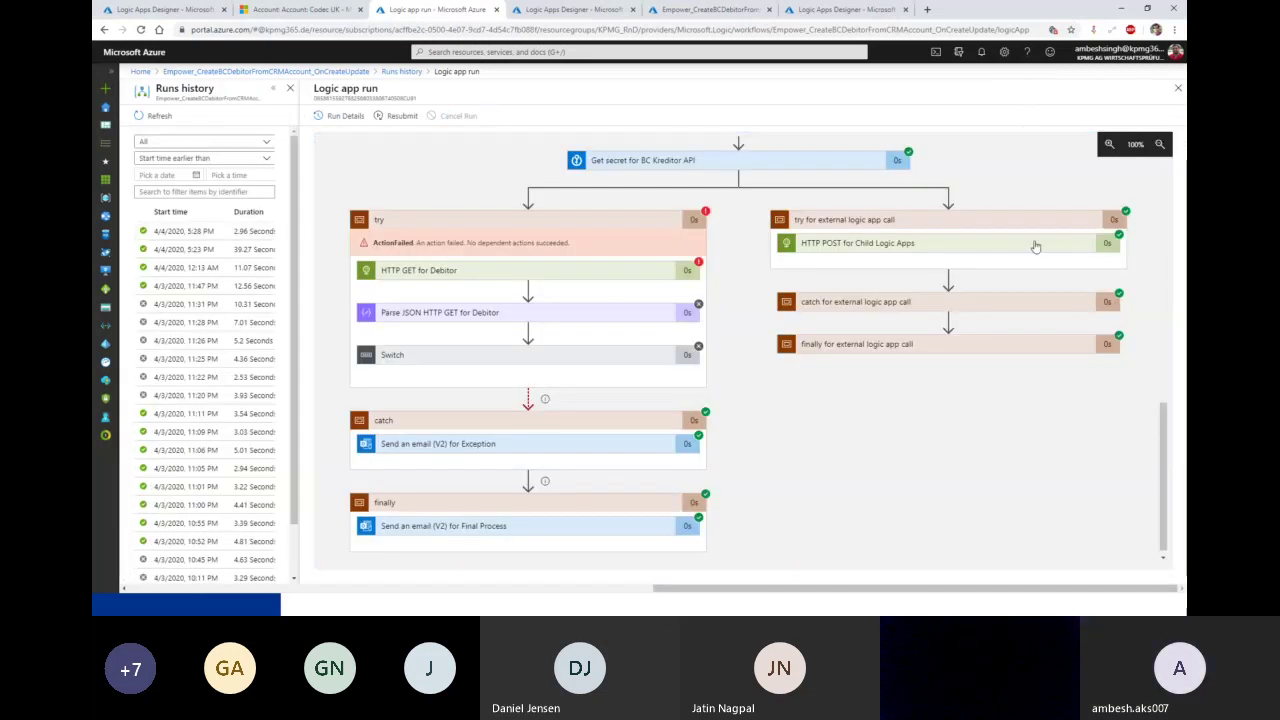
pyautogui.scroll(3, 605, 285)
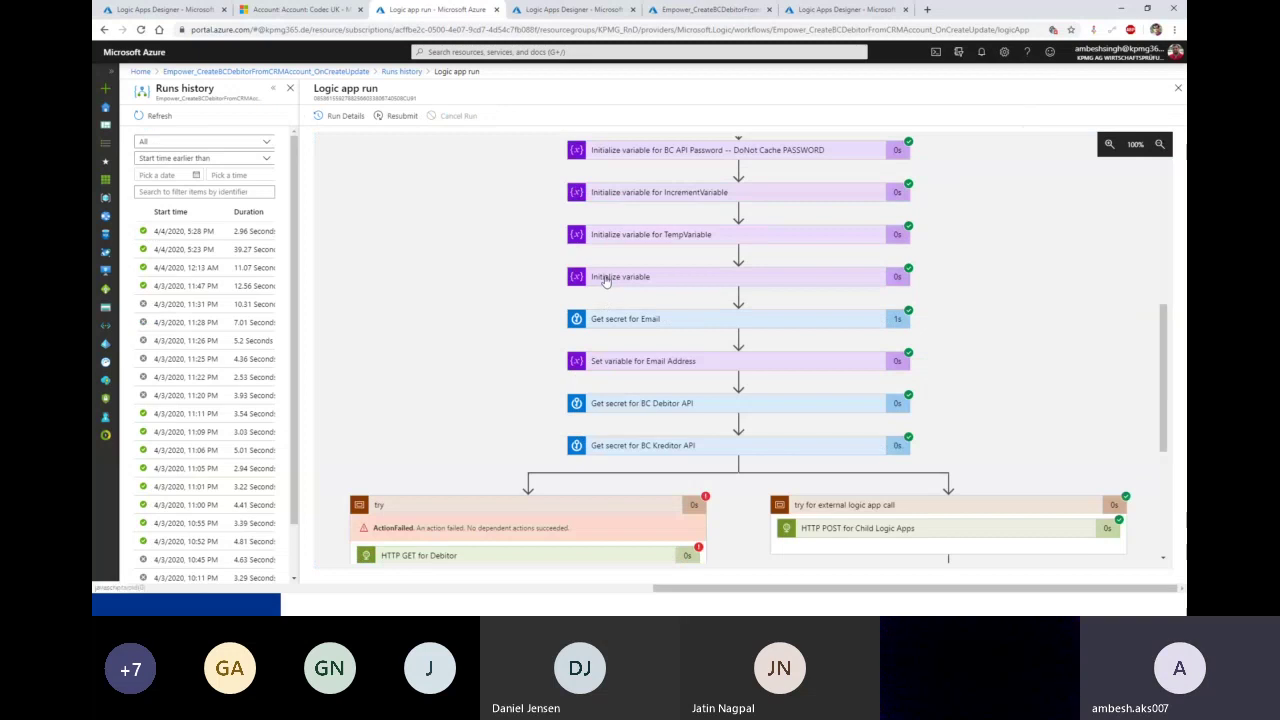
pyautogui.scroll(-3, 605, 282)
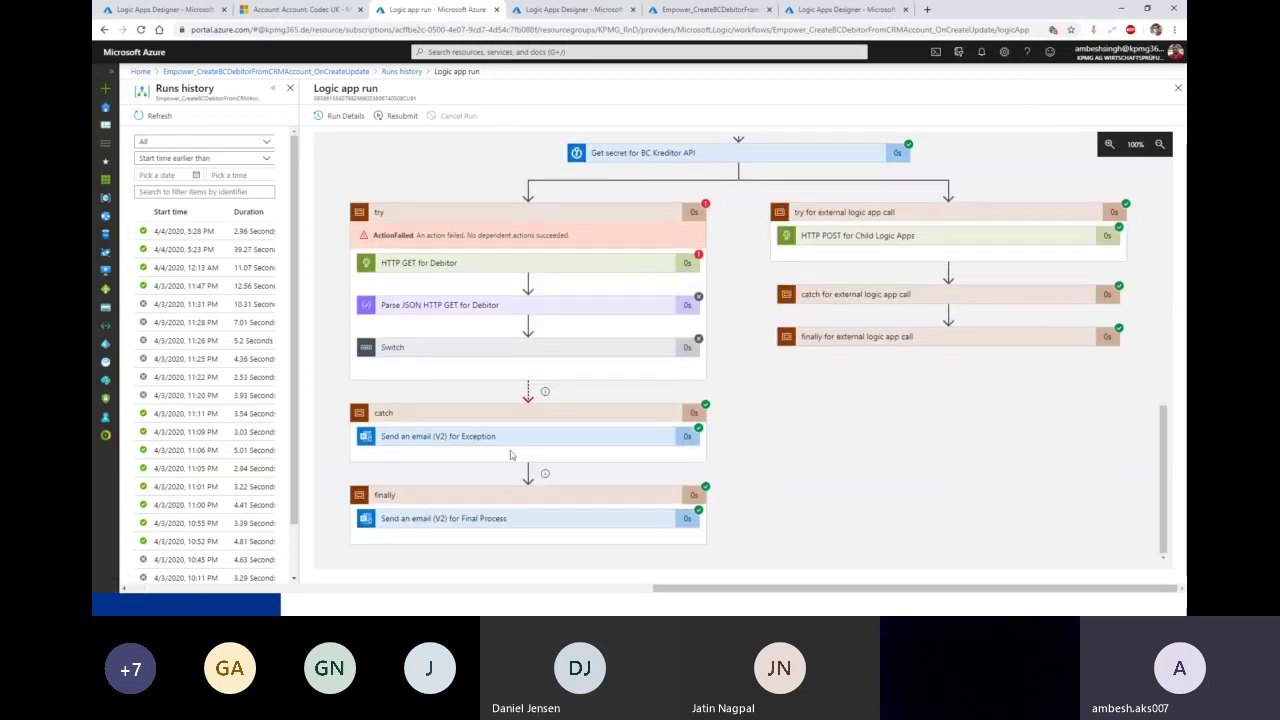
pyautogui.click(528, 351)
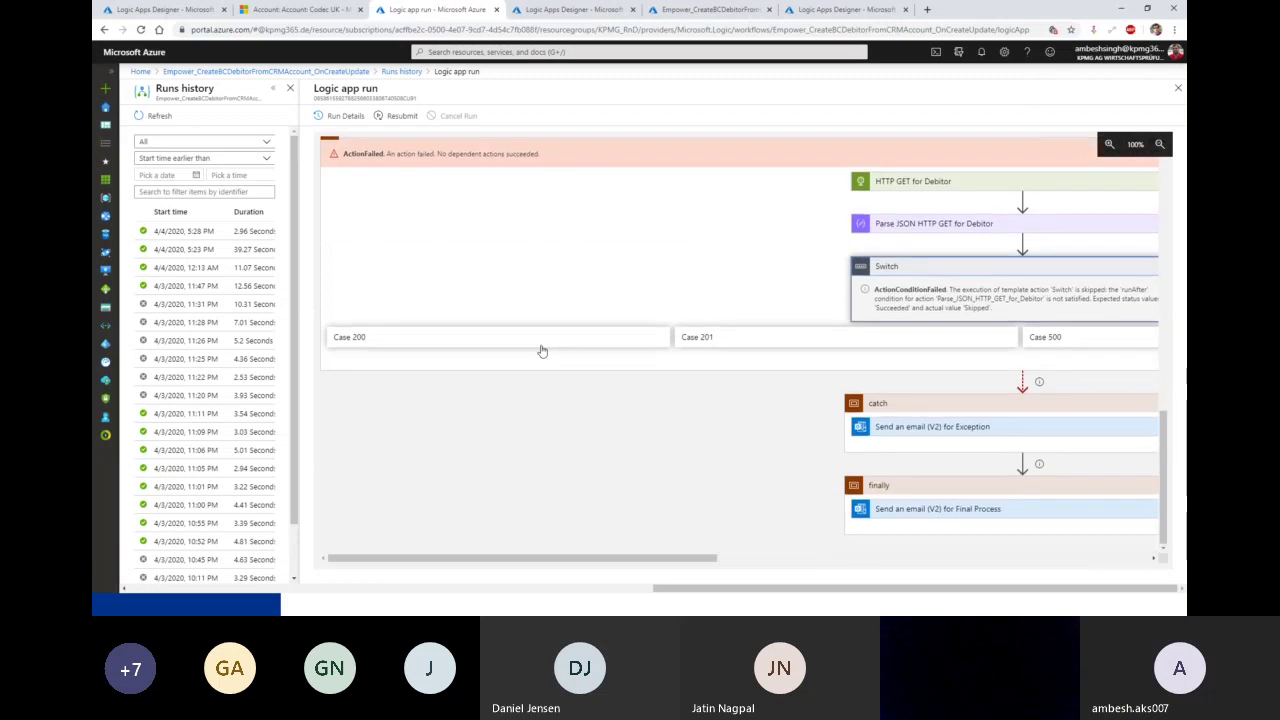
# Collapse the try scope and toggle the catch, finally and external-call try scopes to review the run's overall structure
pyautogui.scroll(2, 540, 350)
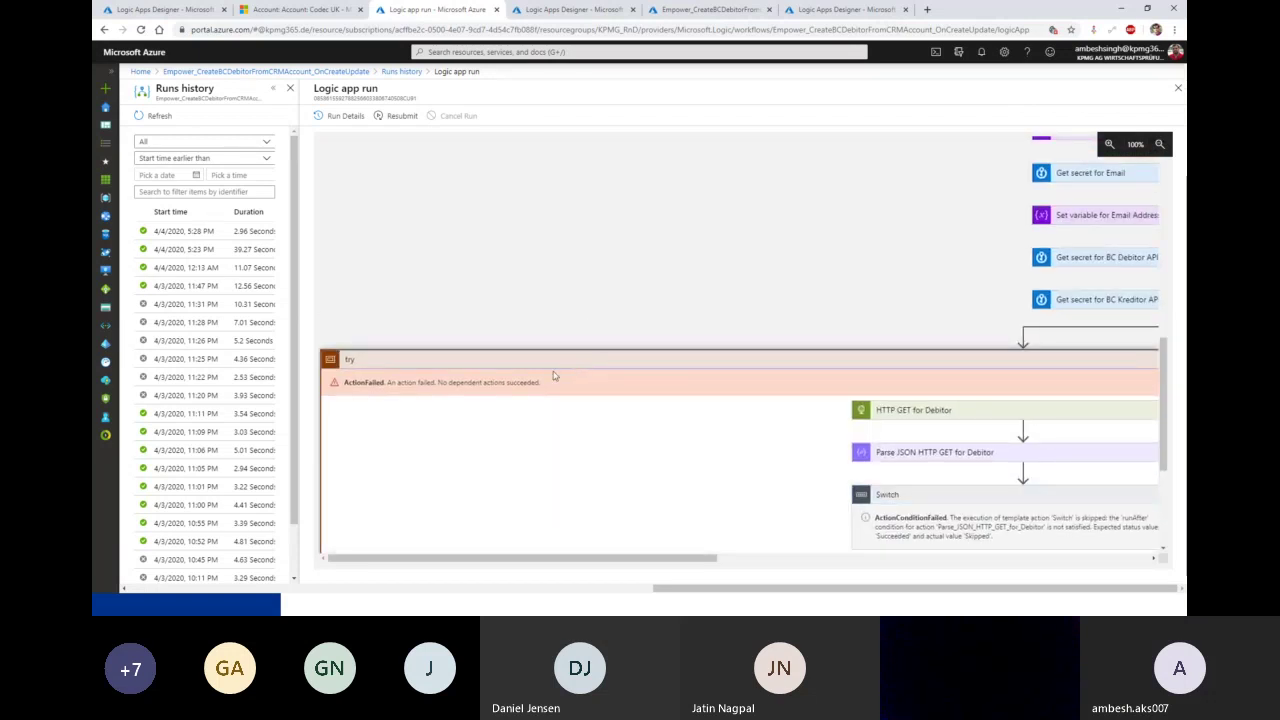
pyautogui.click(555, 376)
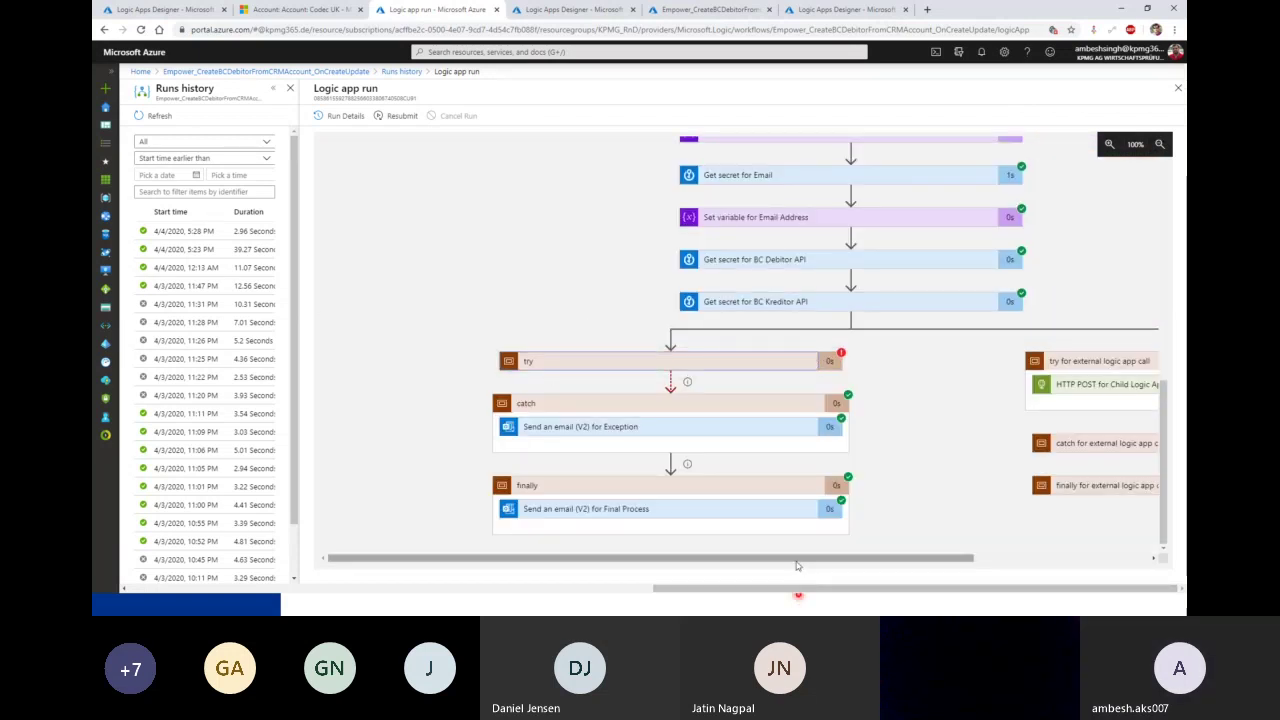
pyautogui.moveTo(797, 566); pyautogui.dragTo(834, 566)
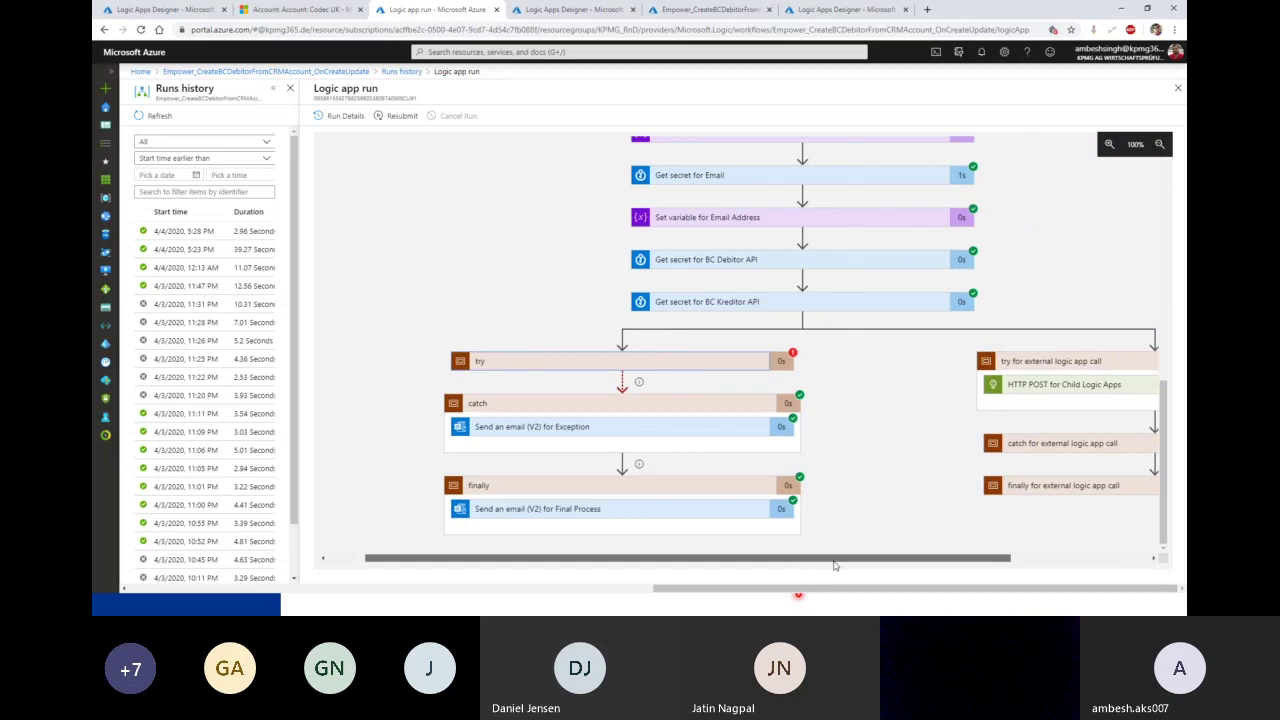
pyautogui.click(629, 412)
pyautogui.click(628, 490)
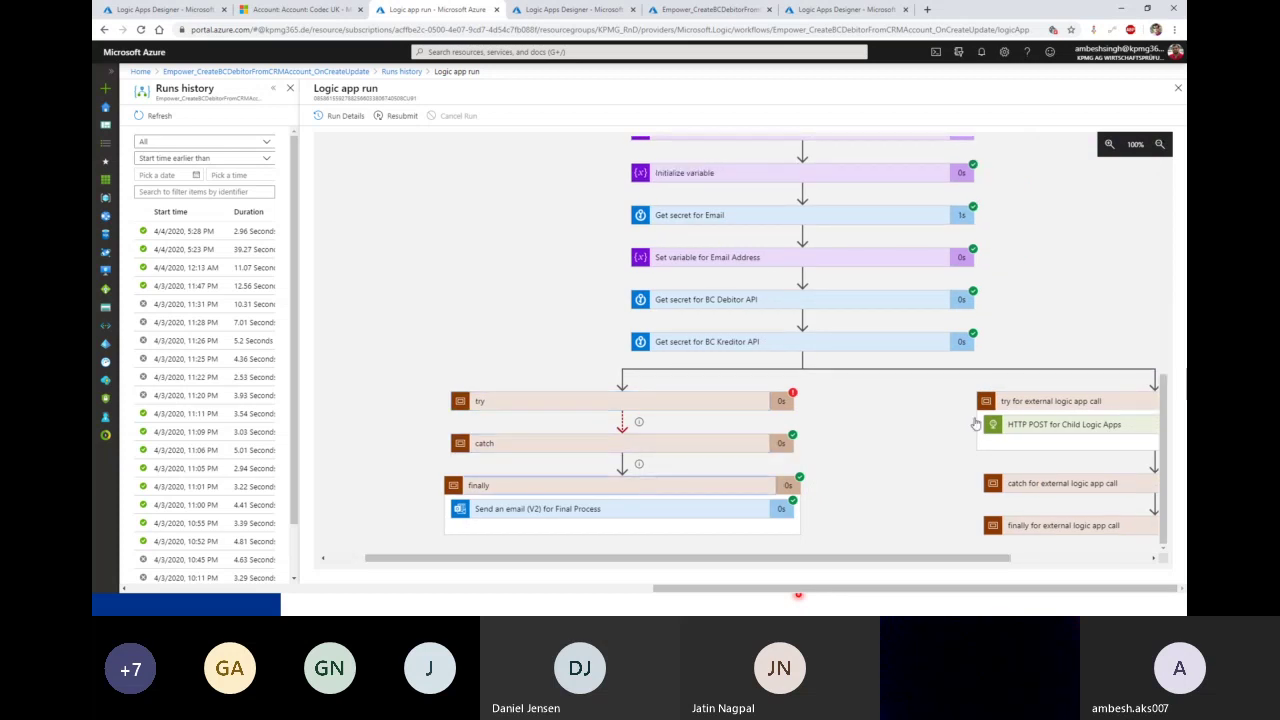
pyautogui.click(1034, 408)
# Expand the try scope again and open Case 200 under its Switch action
pyautogui.click(589, 443)
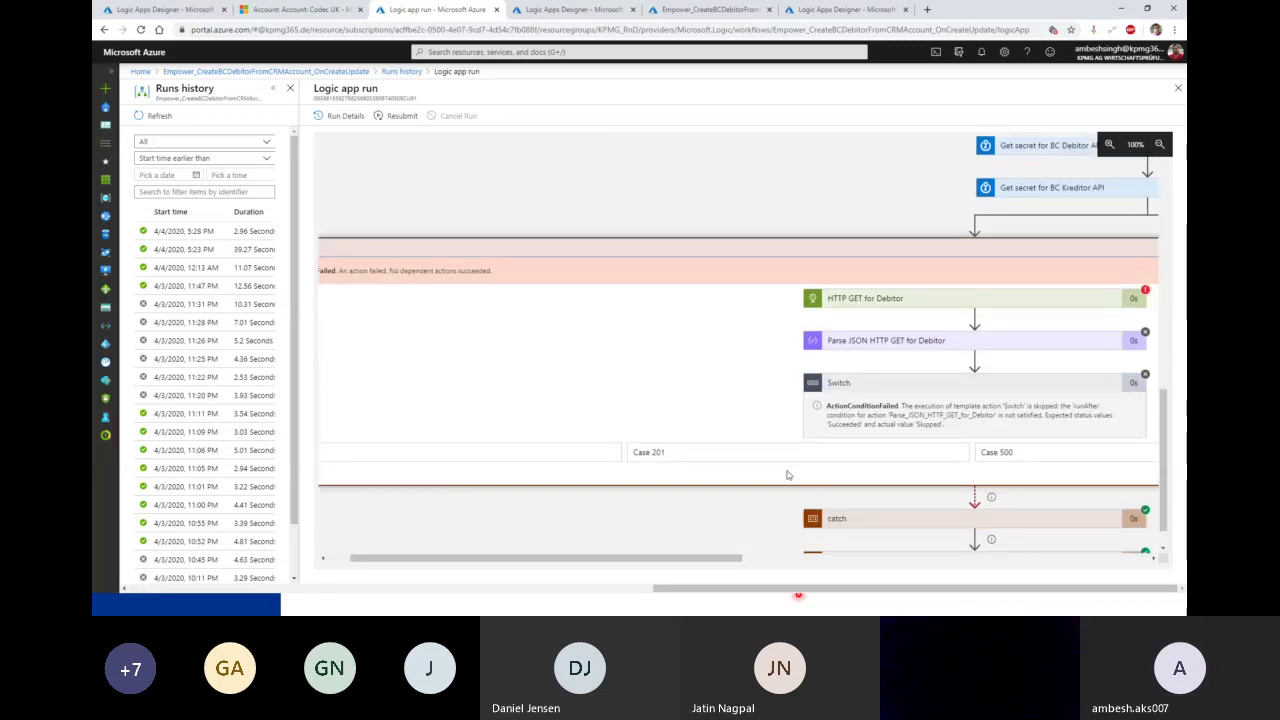
pyautogui.moveTo(707, 562); pyautogui.dragTo(767, 562)
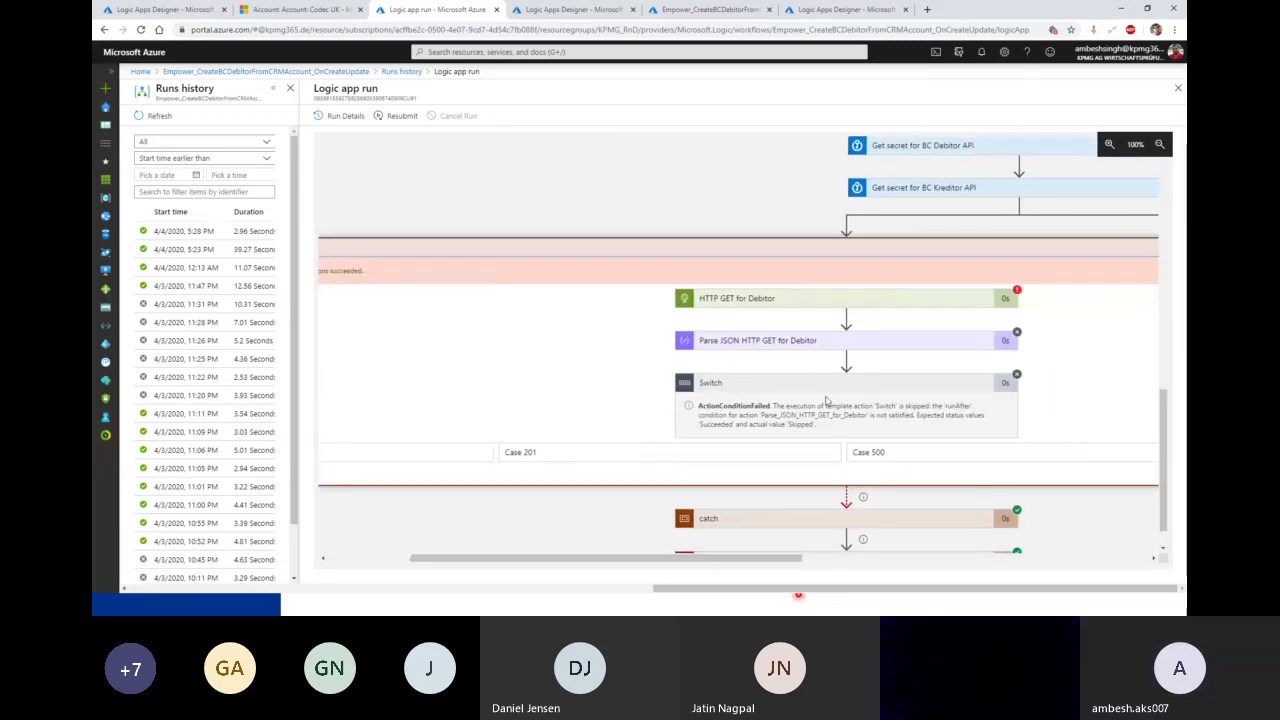
pyautogui.scroll(-1, 812, 409)
pyautogui.click(466, 424)
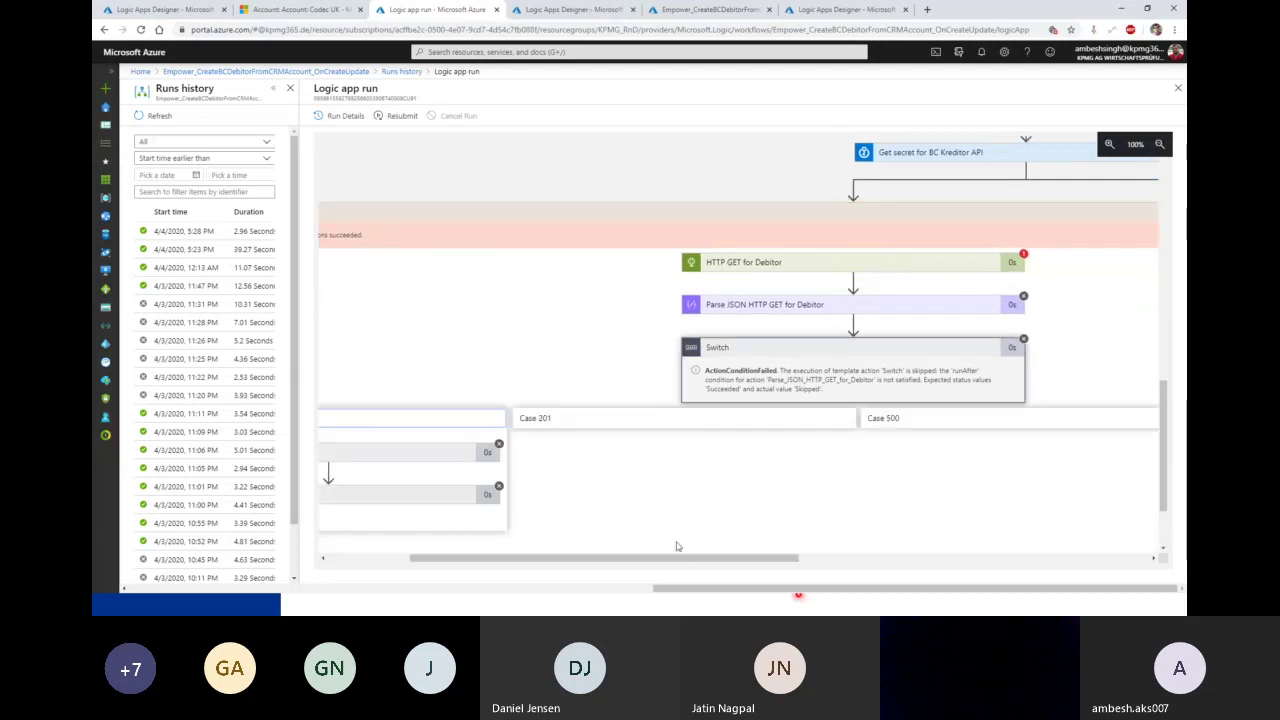
# Expand the For each loop in Case 200, and return to the runs history to open the 4/4/2020, 12:13 AM run
pyautogui.moveTo(676, 562); pyautogui.dragTo(594, 562)
pyautogui.click(624, 460)
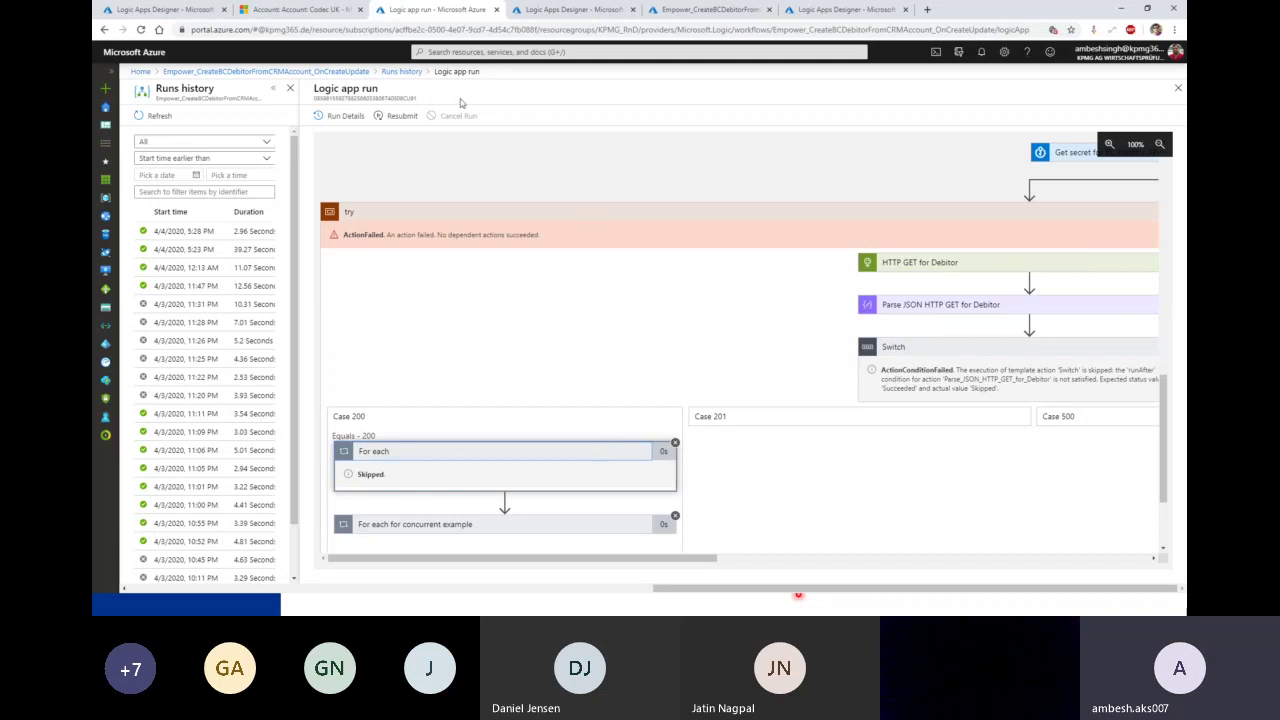
pyautogui.click(402, 74)
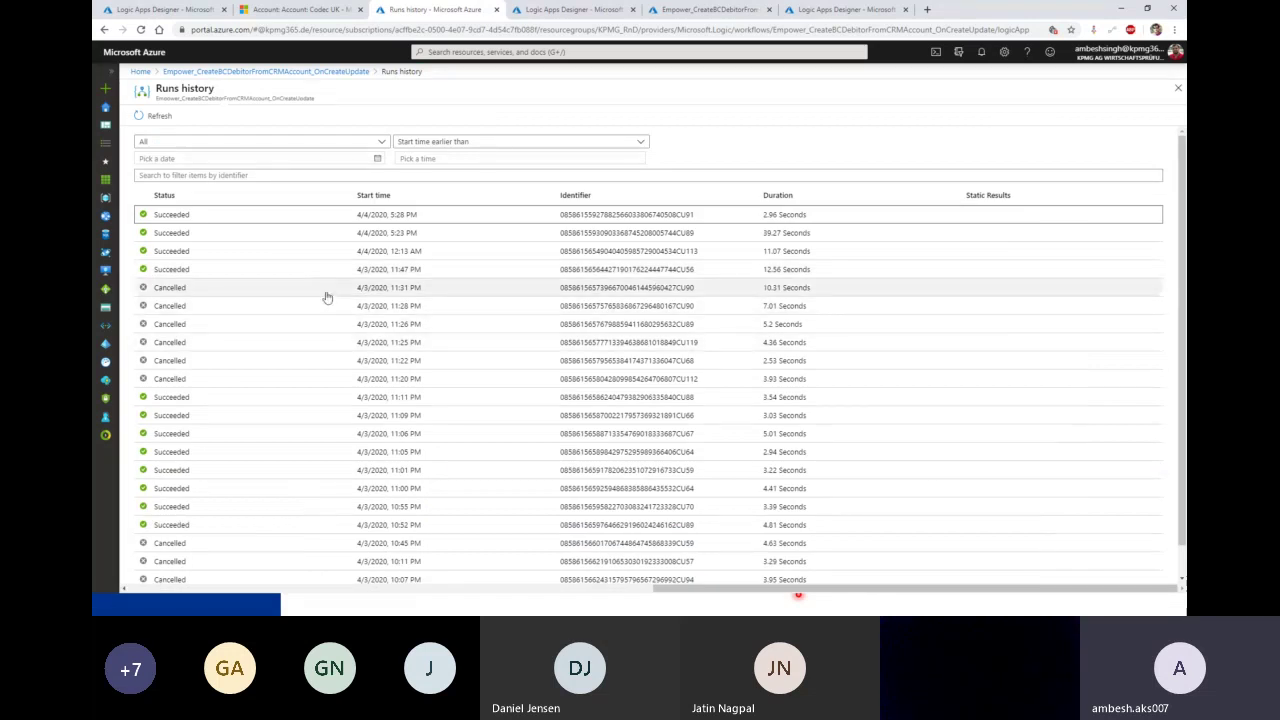
pyautogui.doubleClick(380, 251)
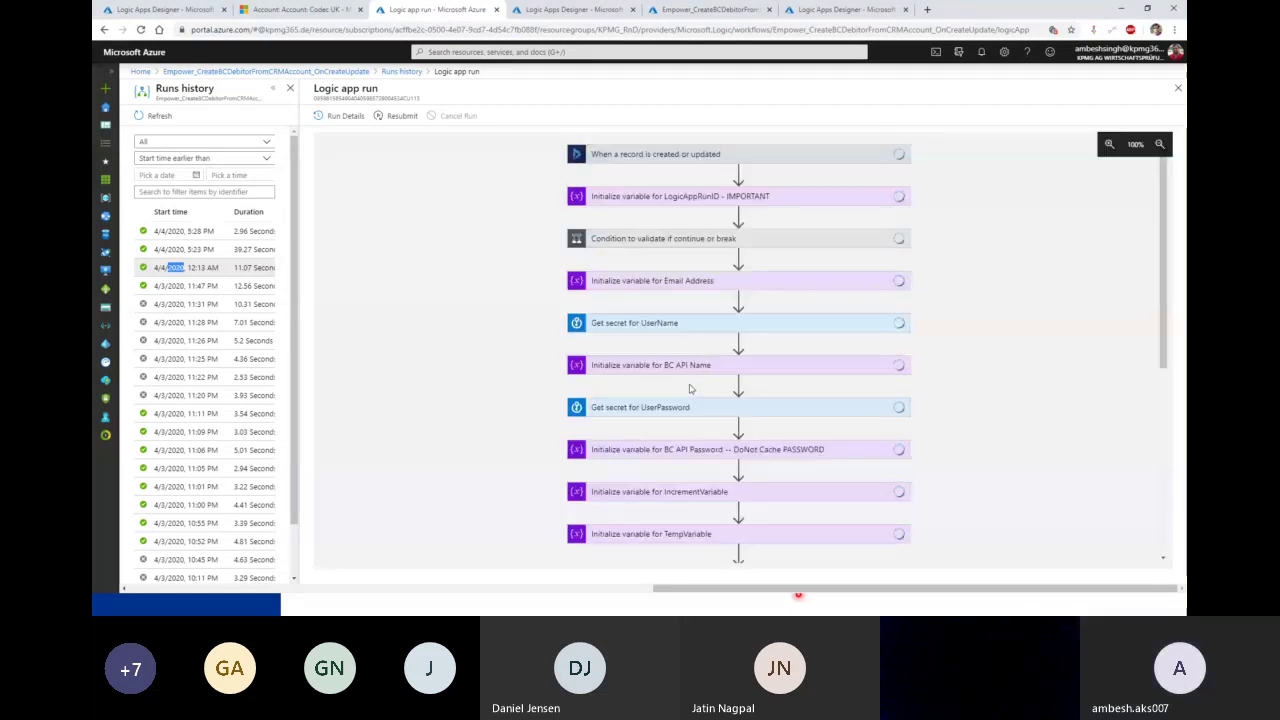
# Expand the Switch action in the try scope of this run and open Case 200 with its first For each loop
pyautogui.scroll(-3, 660, 393)
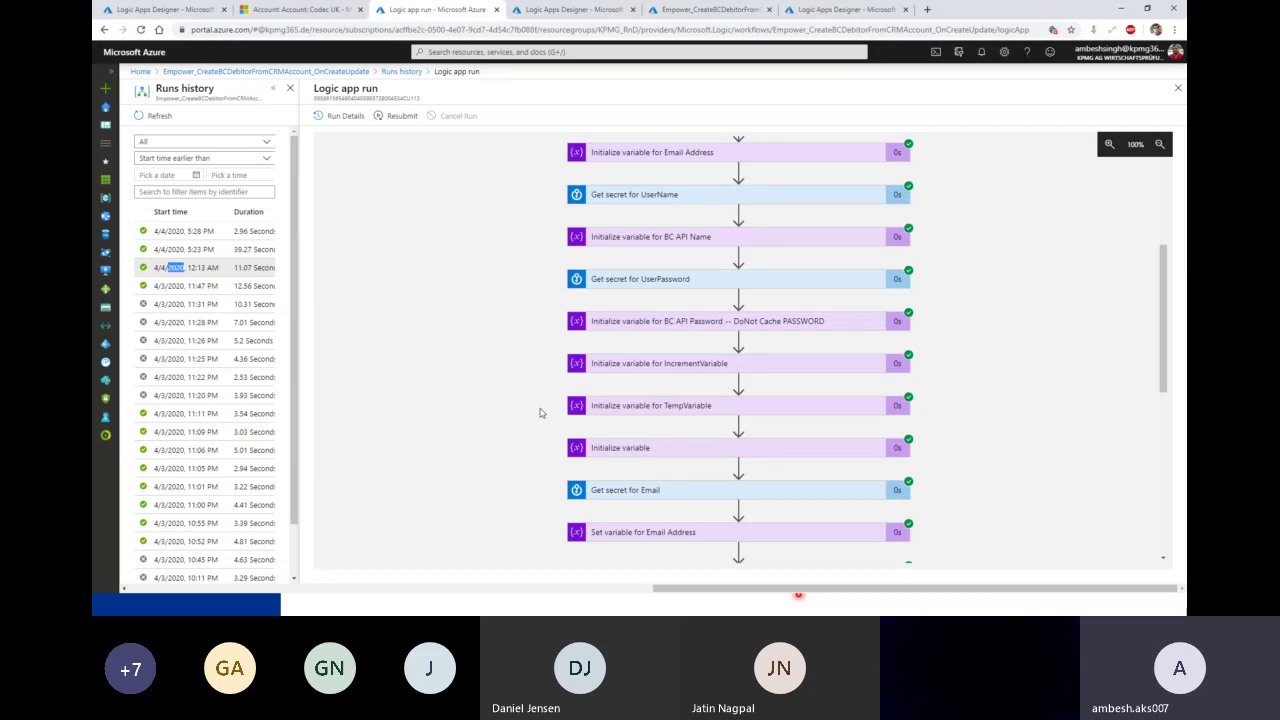
pyautogui.moveTo(1165, 386); pyautogui.dragTo(1164, 549)
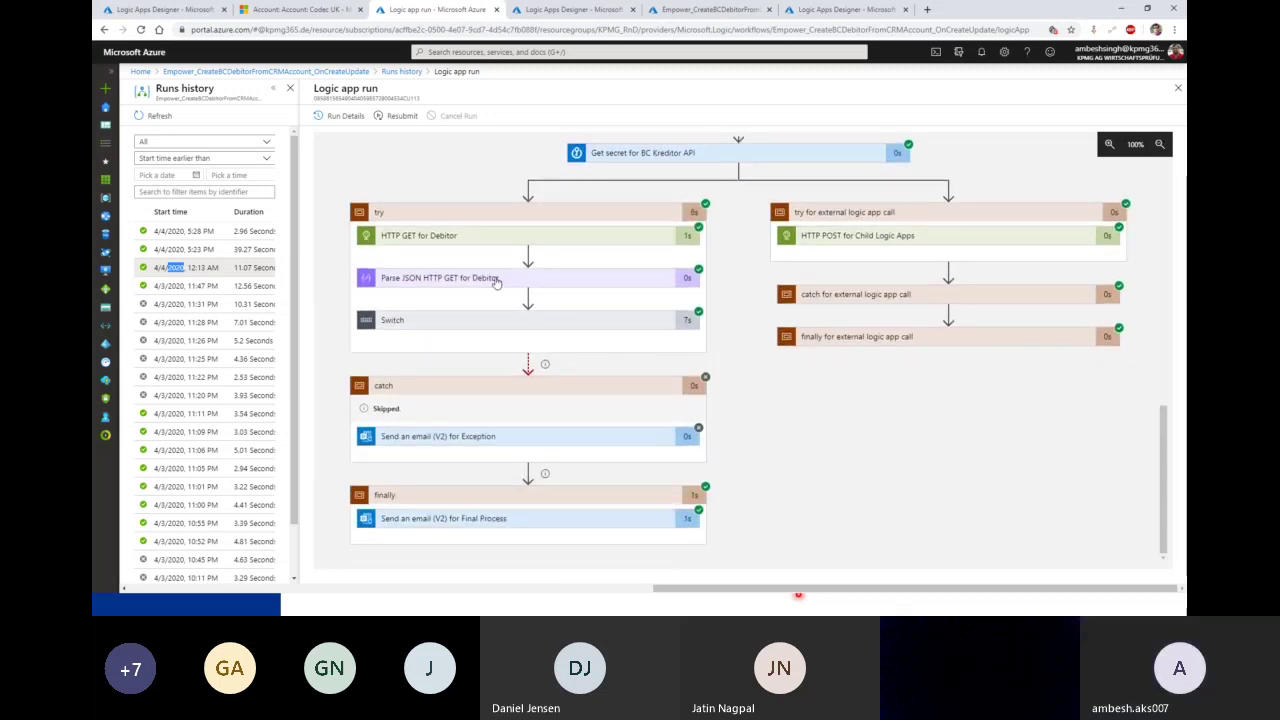
pyautogui.click(505, 320)
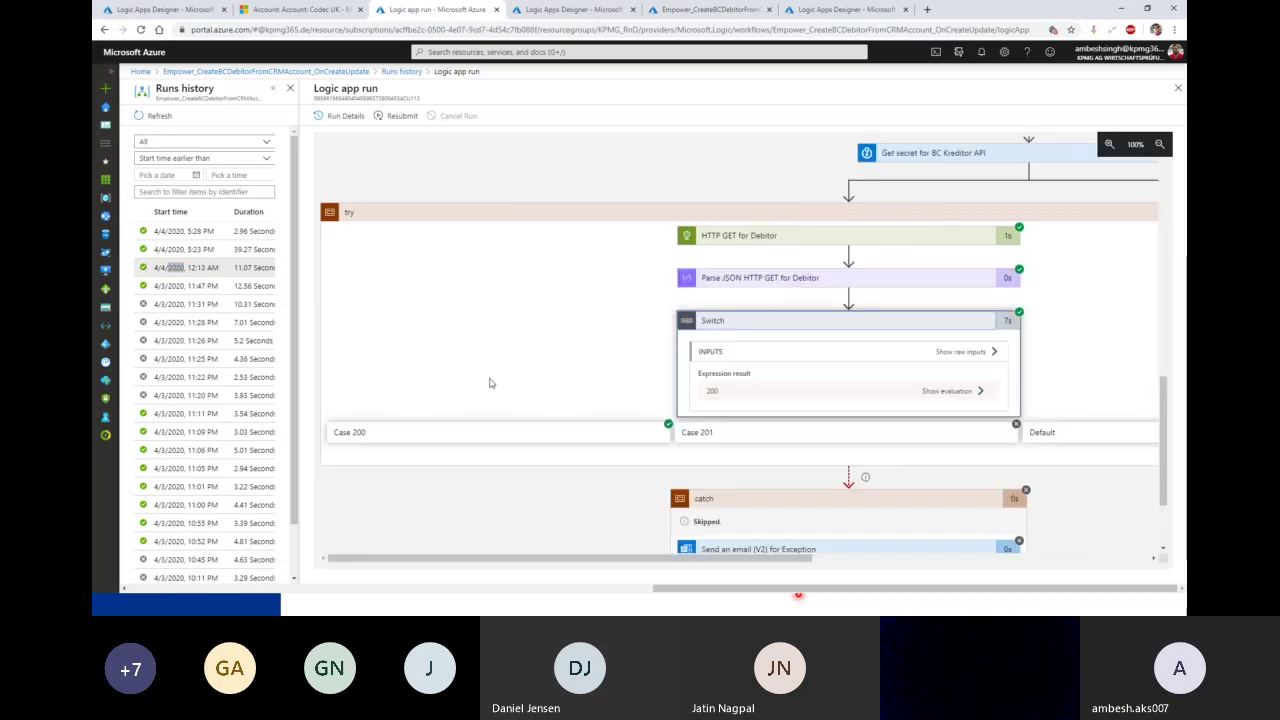
pyautogui.click(517, 318)
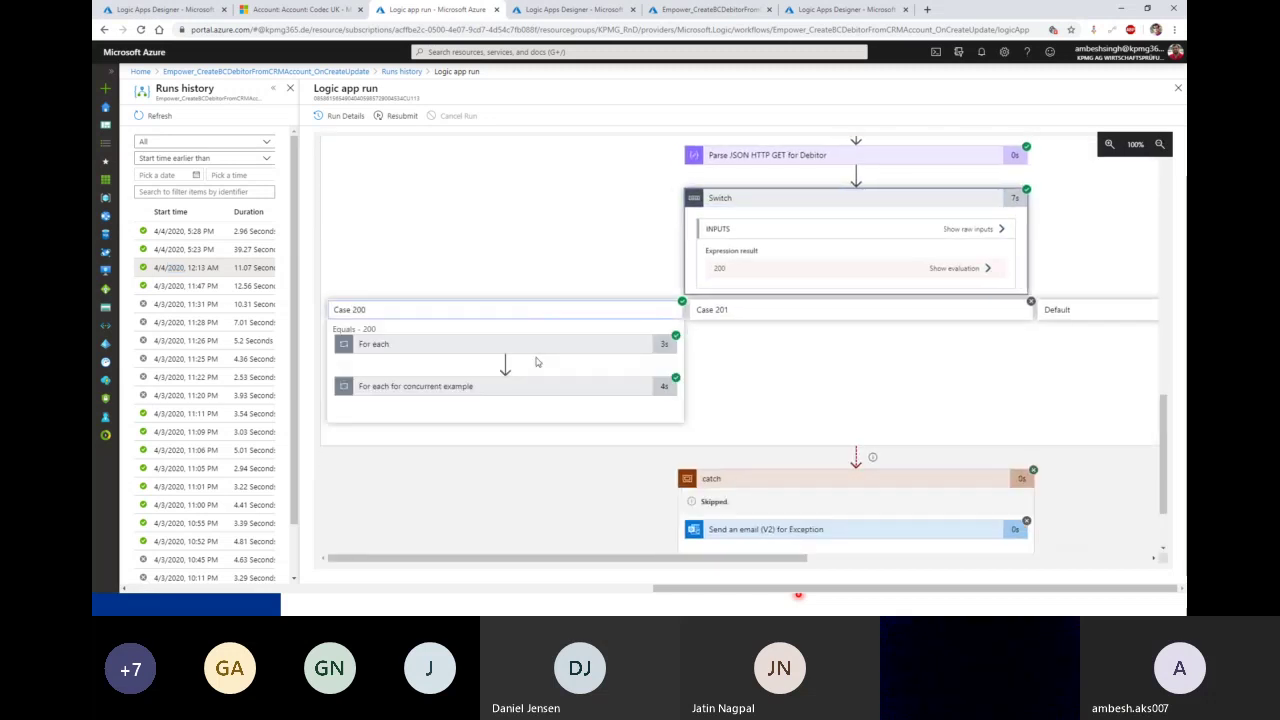
pyautogui.click(603, 289)
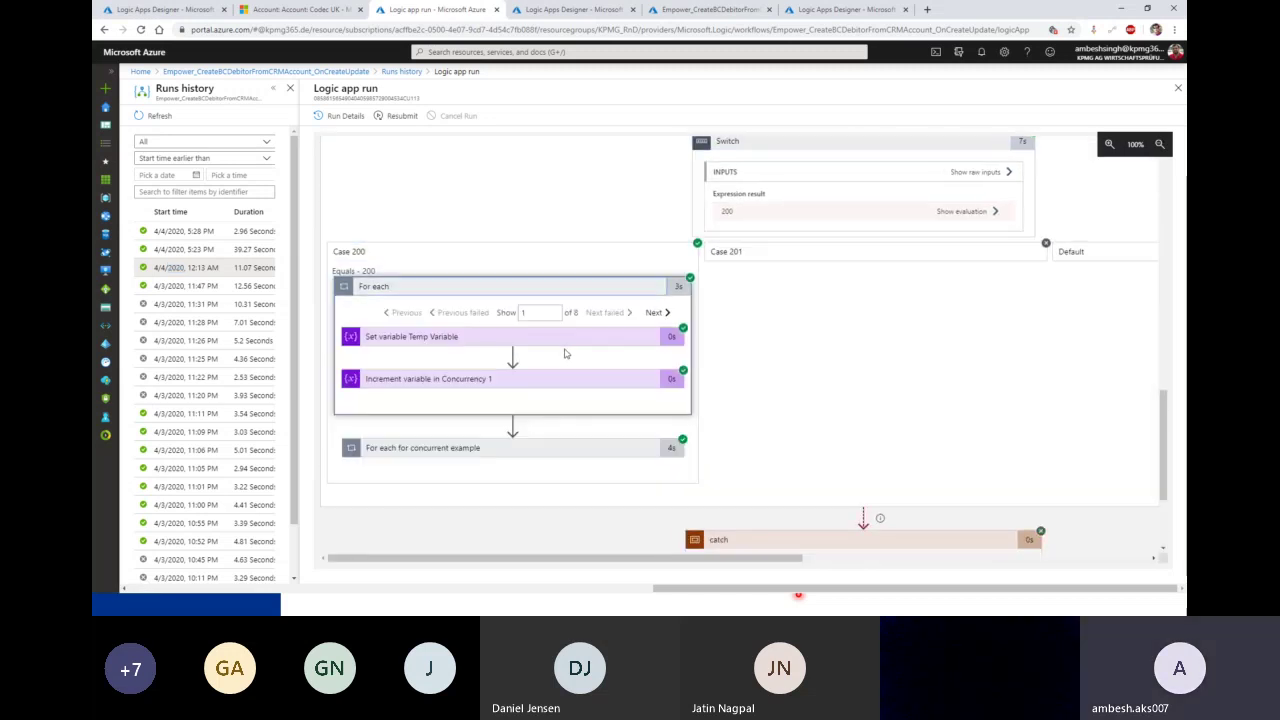
# Expand Increment variable in Concurrency 1, examine its output value across the loop iterations up to iteration 5, and collapse it
pyautogui.click(553, 330)
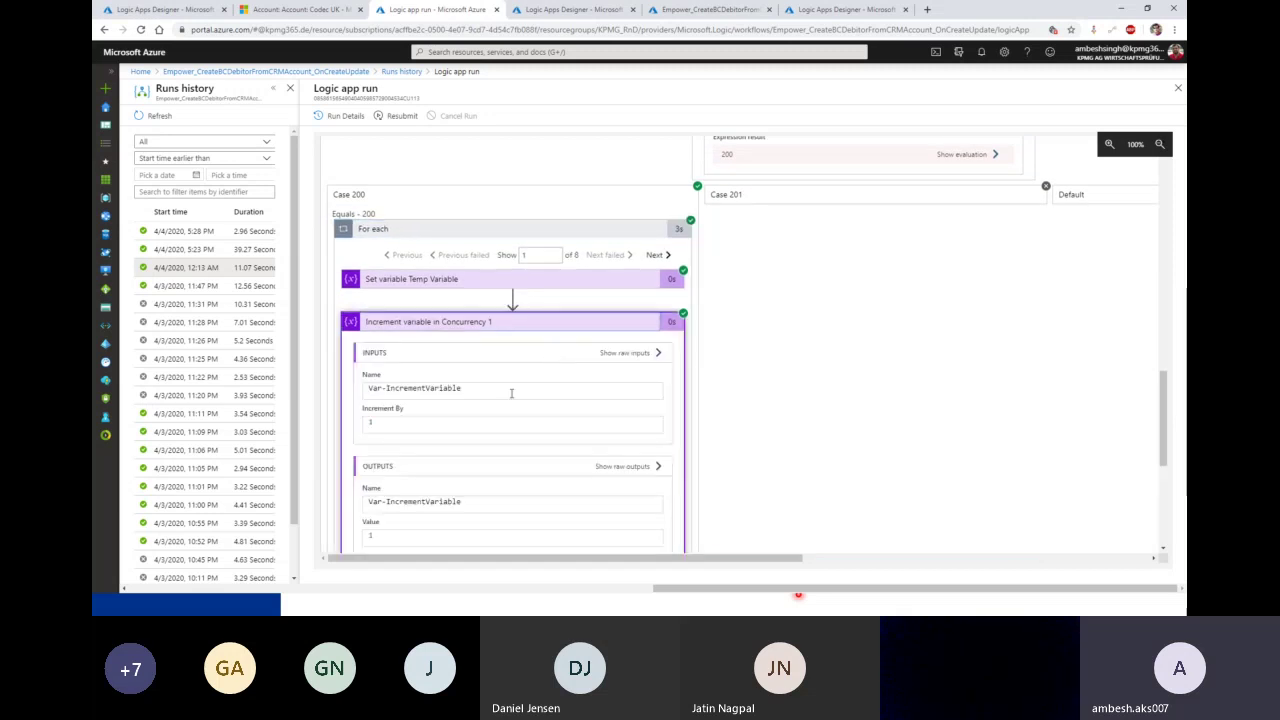
pyautogui.scroll(-1, 433, 393)
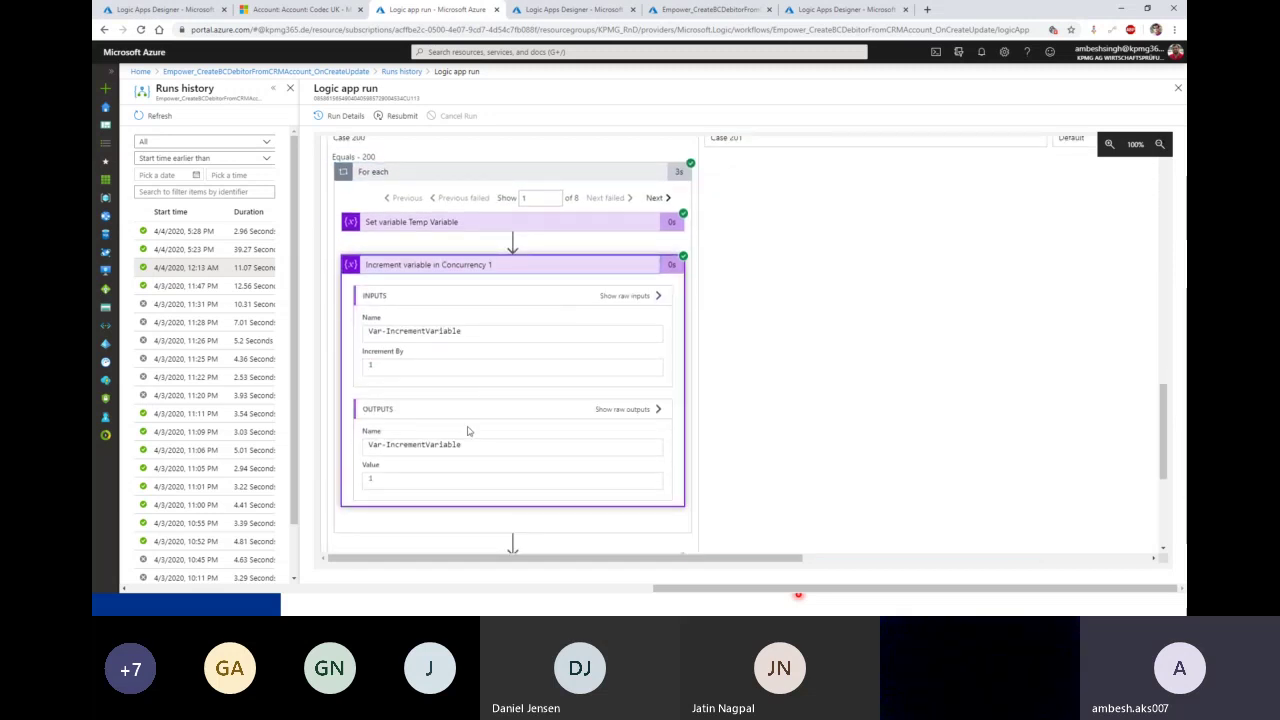
pyautogui.click(666, 199)
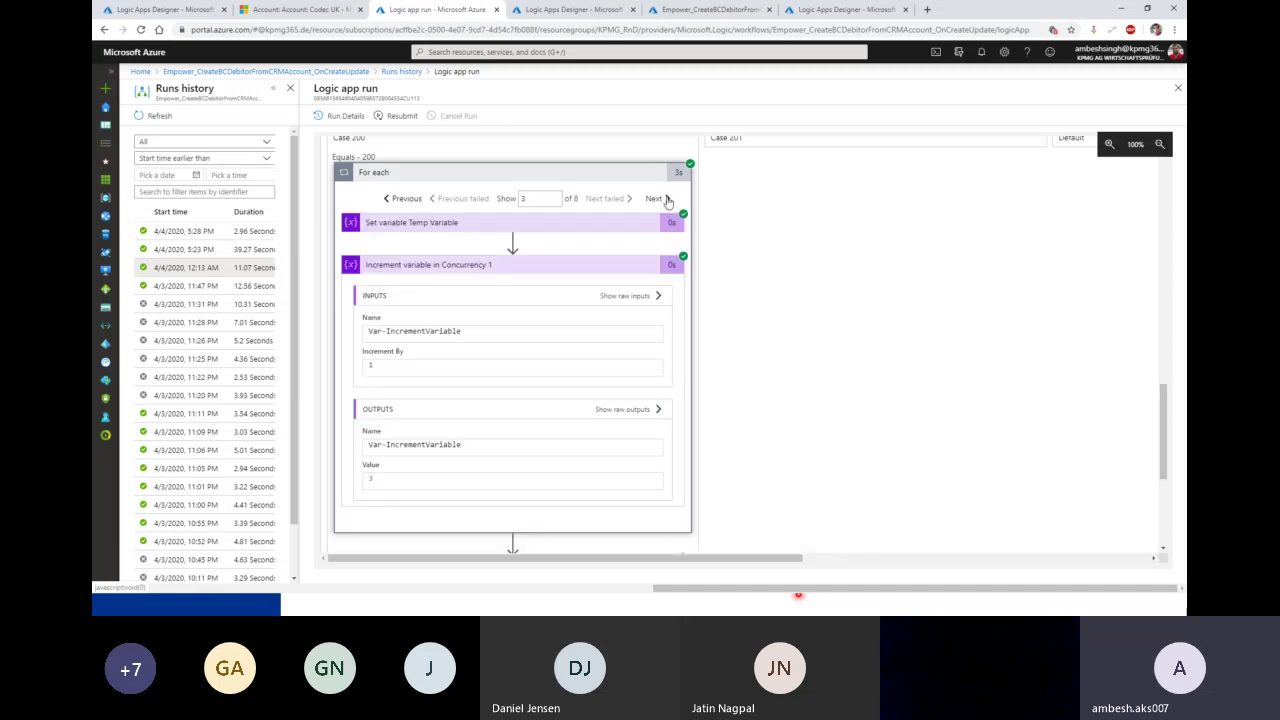
pyautogui.click(665, 199)
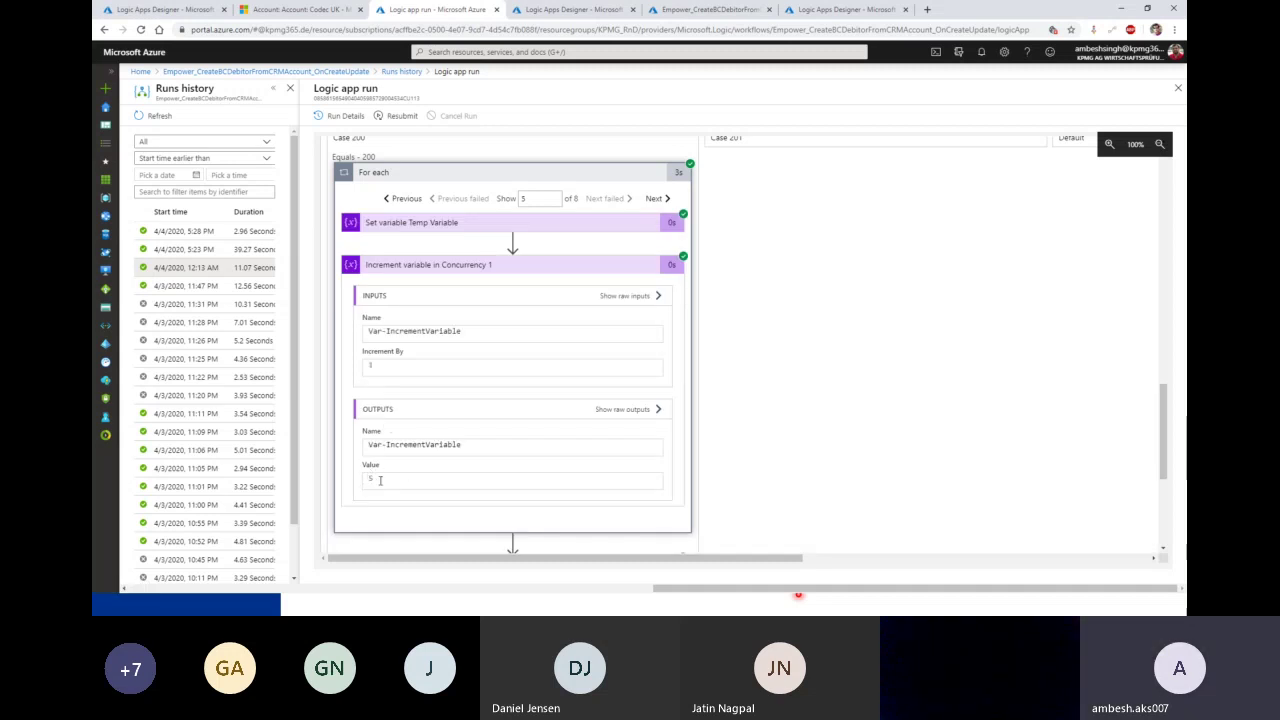
pyautogui.click(538, 266)
# Expand For each for concurrent example, examine Increment variable Concurrency OFF through iteration 3, and collapse the loop
pyautogui.click(567, 340)
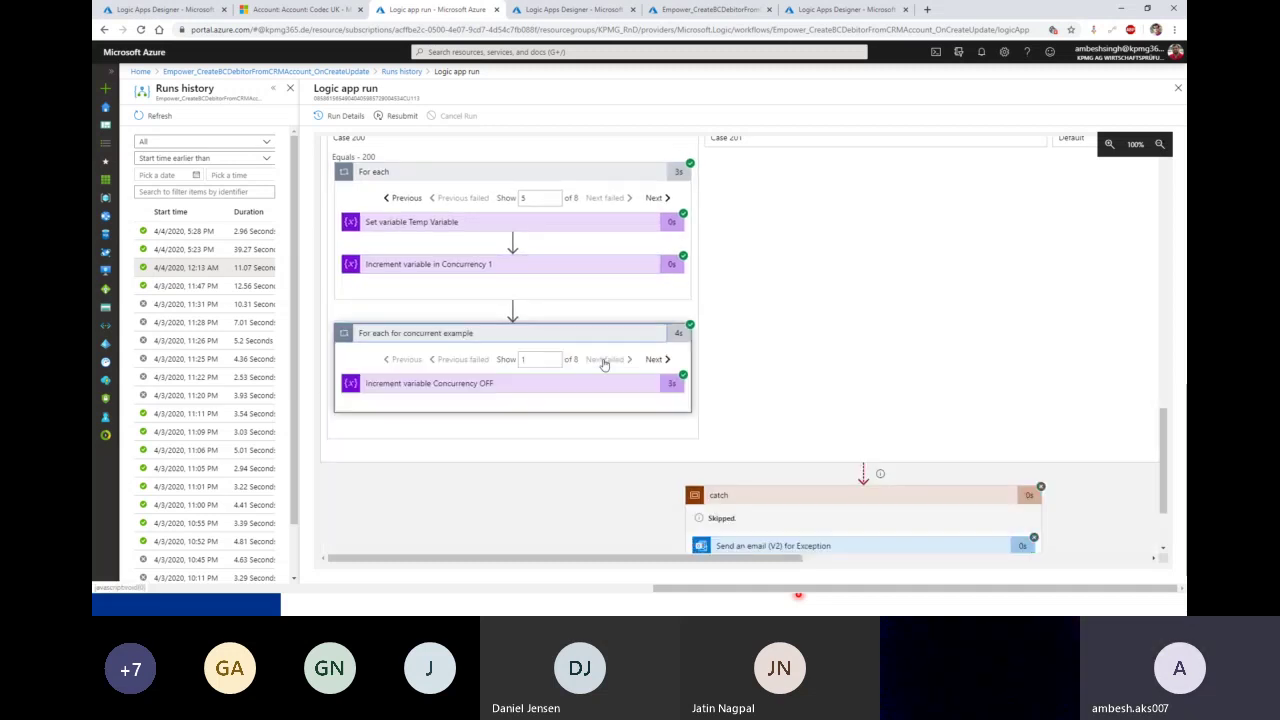
pyautogui.scroll(-1, 612, 352)
pyautogui.click(631, 339)
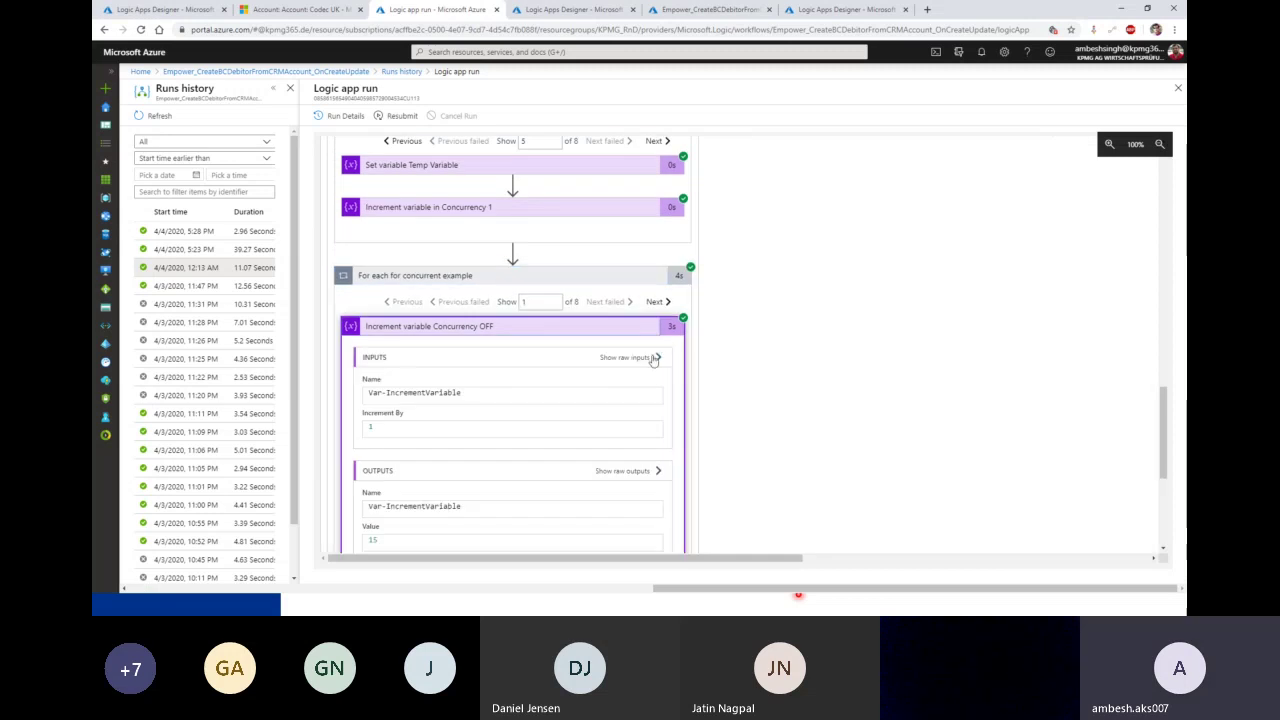
pyautogui.scroll(-1, 653, 360)
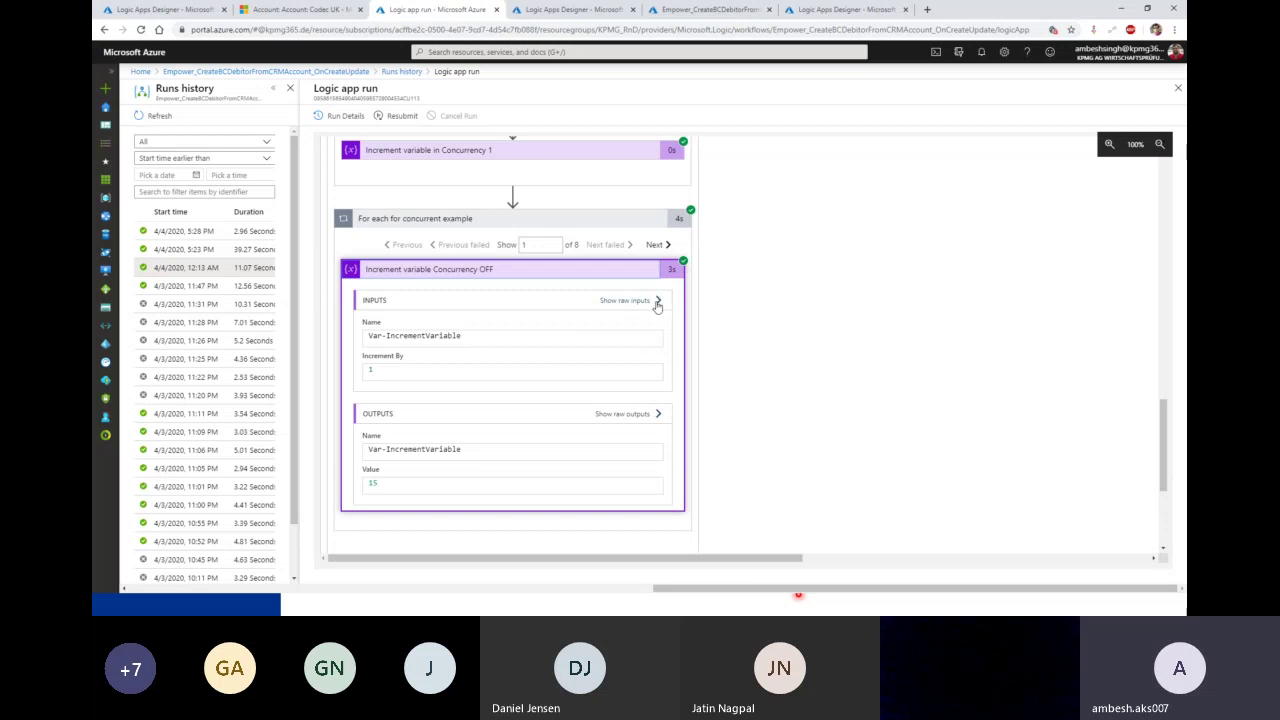
pyautogui.click(655, 246)
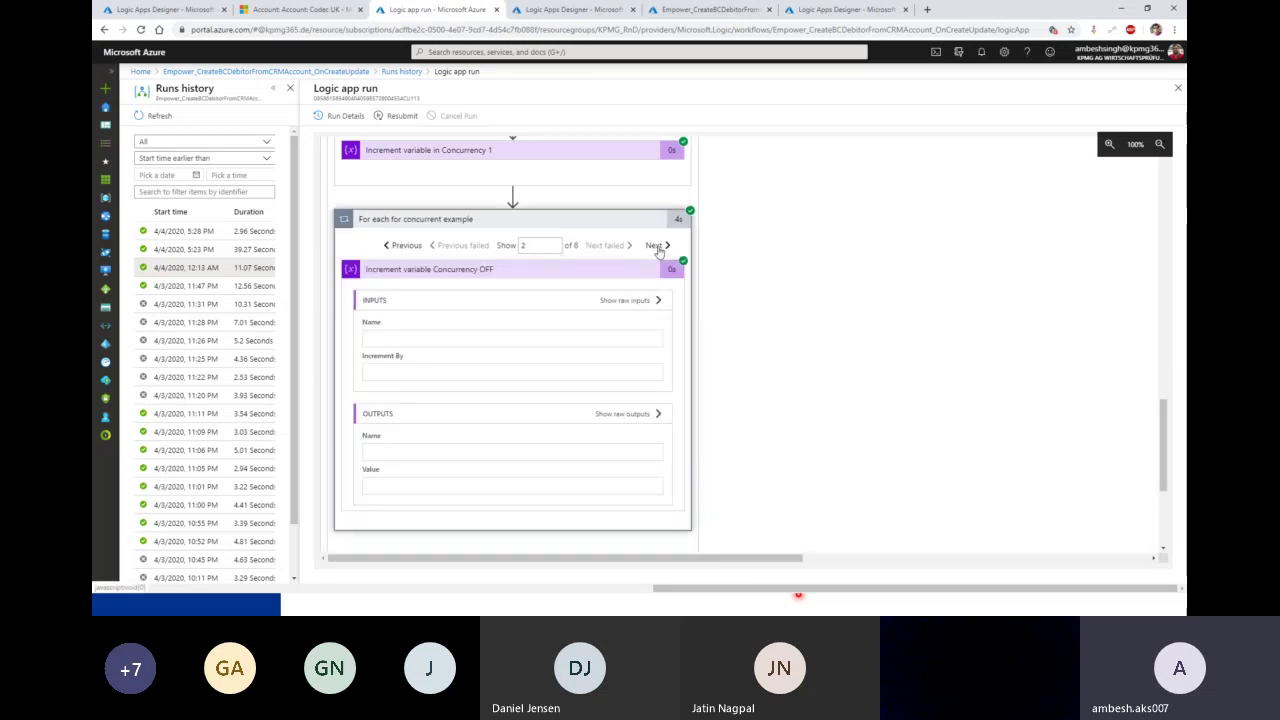
pyautogui.click(655, 247)
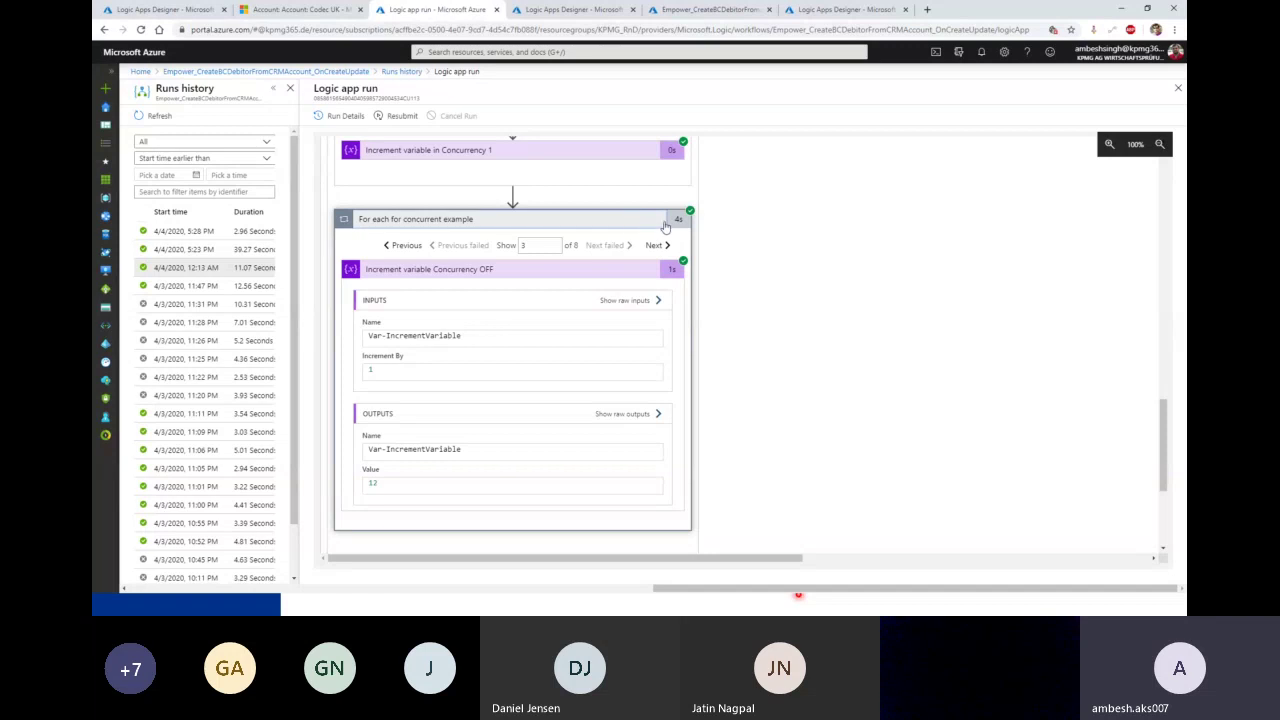
pyautogui.click(634, 227)
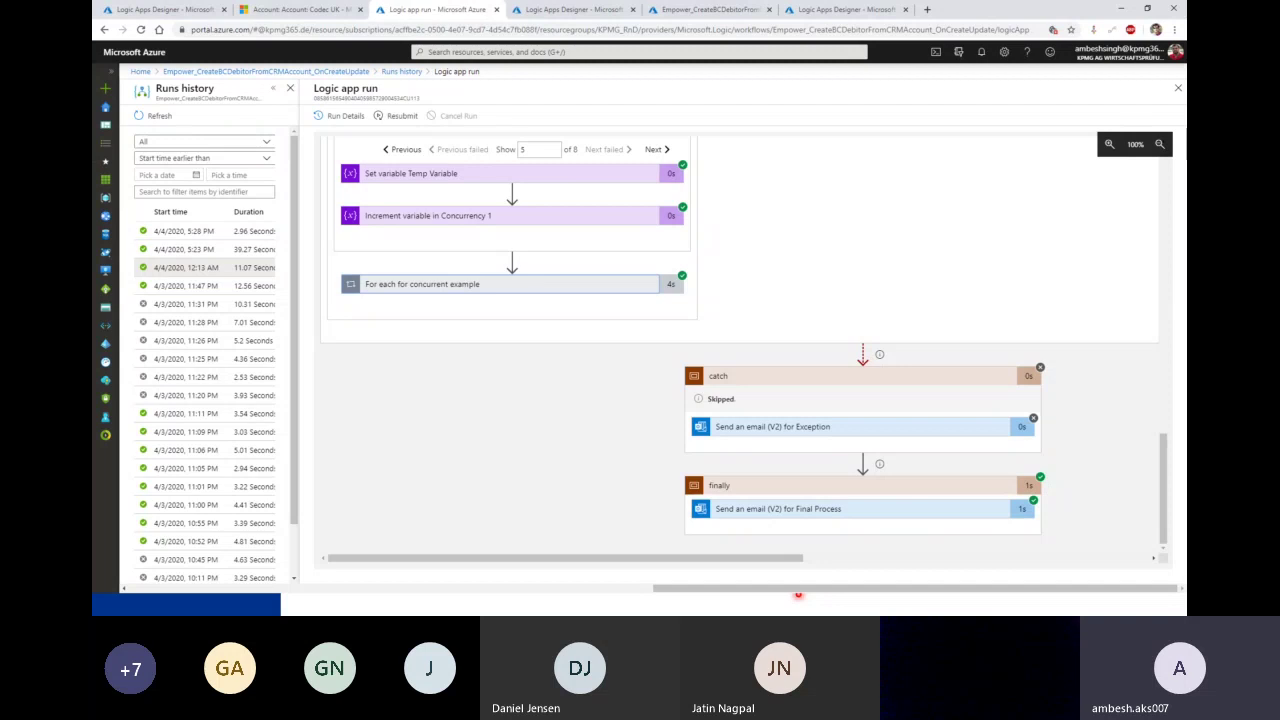
pyautogui.hotkey('alt', 'Tab')
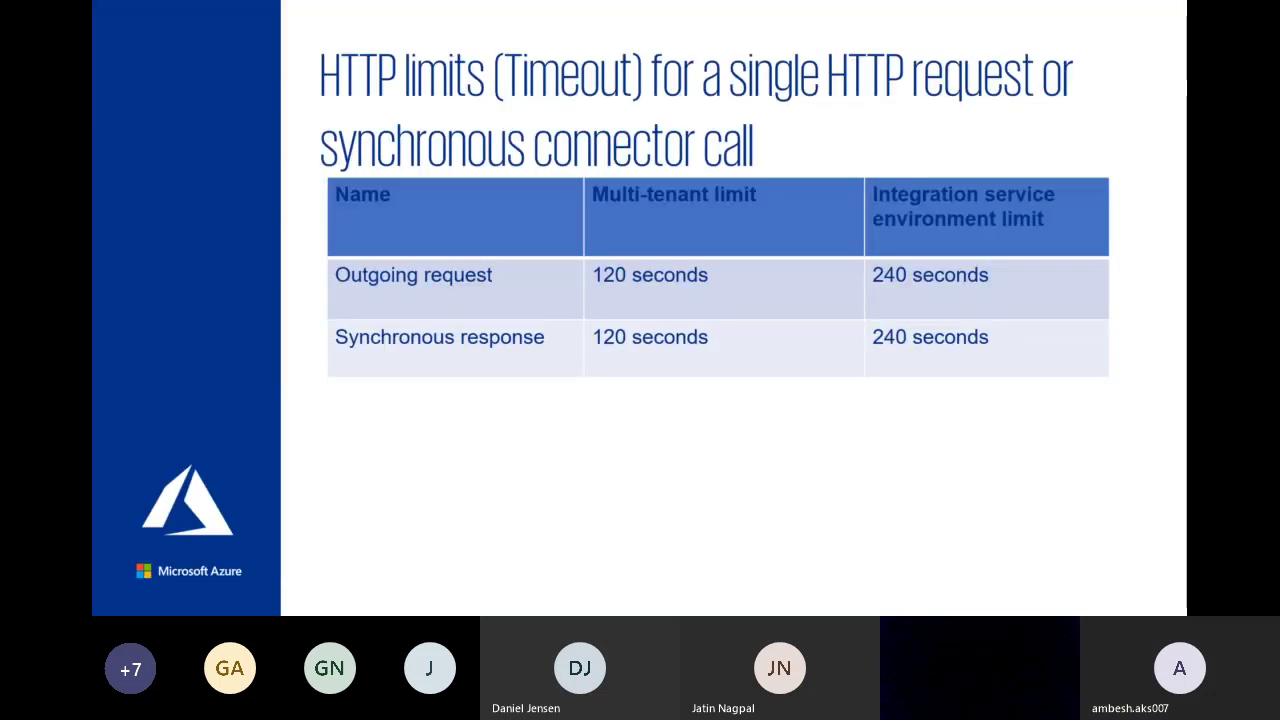
pyautogui.press('Right')
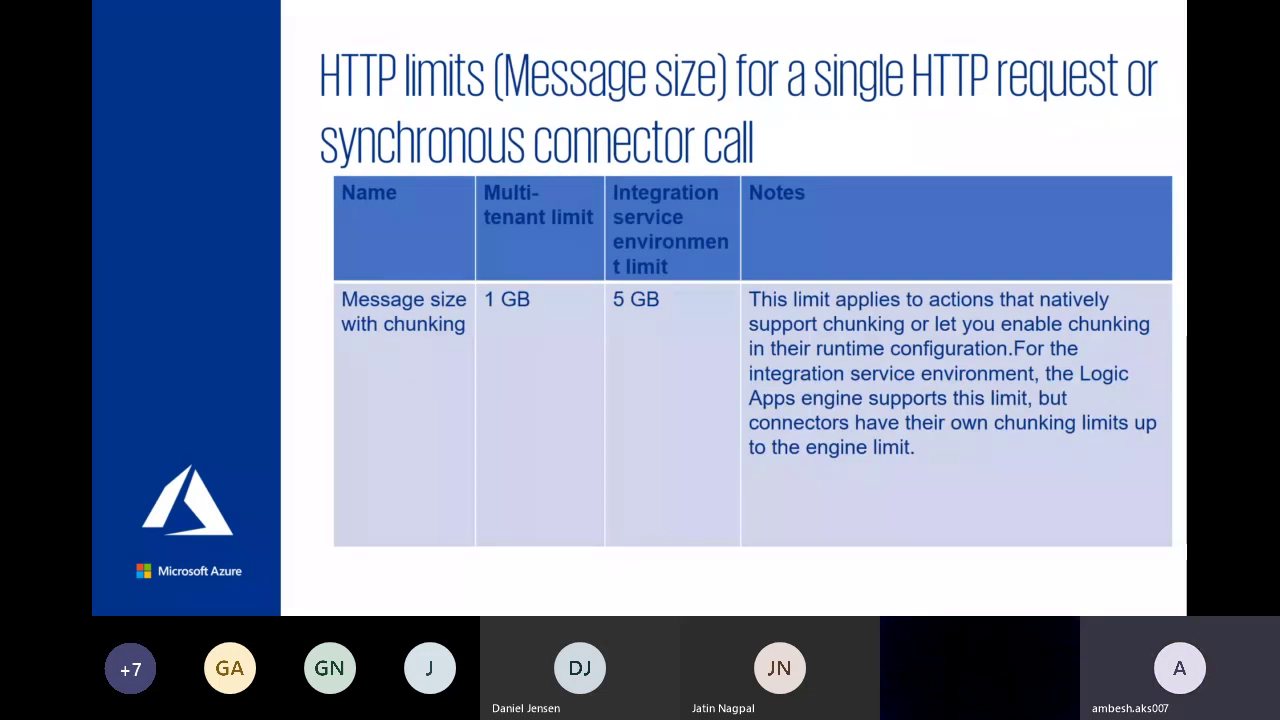
pyautogui.hotkey('alt', 'Tab')
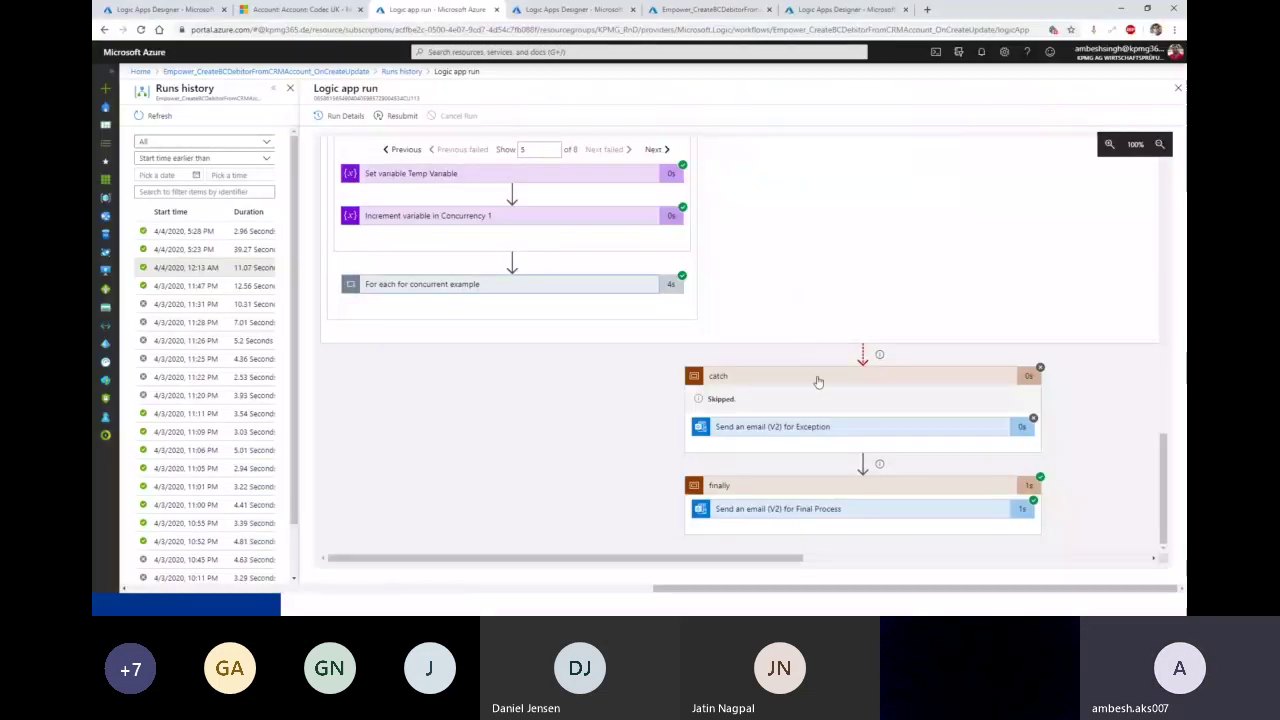
# Collapse the first For each loop and expand HTTP GET for Debitor to examine its request URI, inputs and outputs
pyautogui.scroll(3, 673, 350)
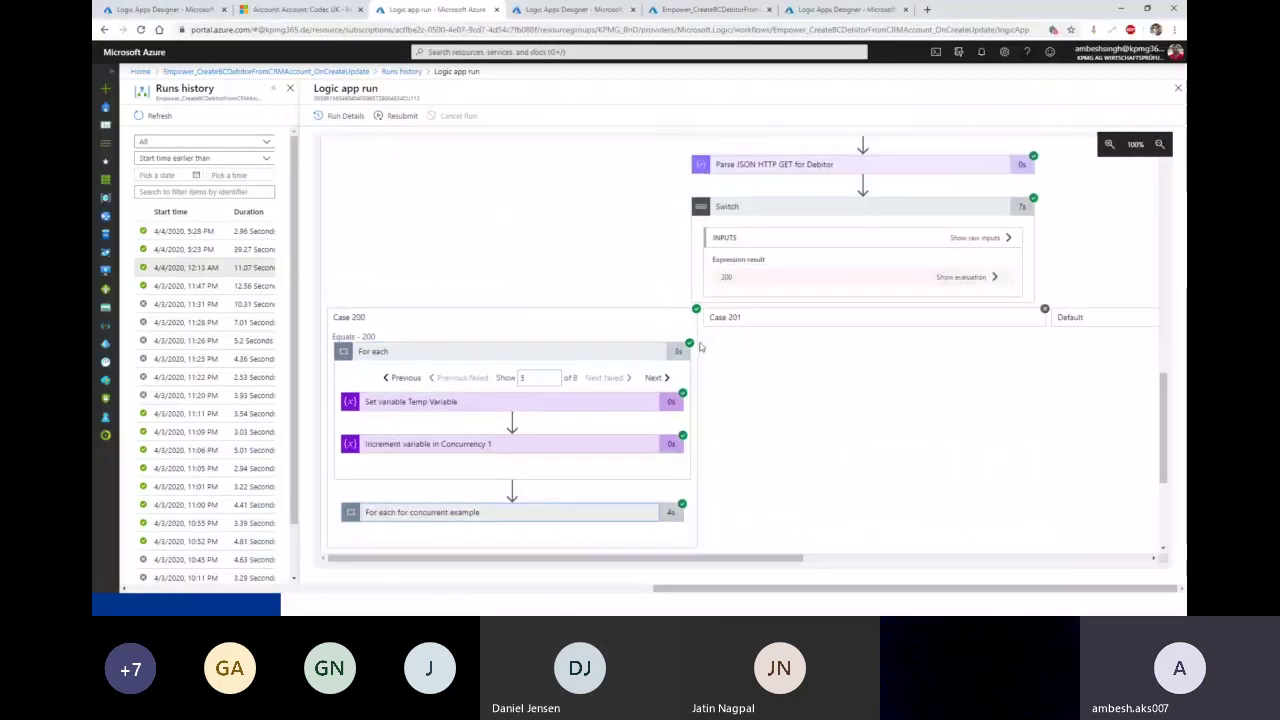
pyautogui.click(571, 356)
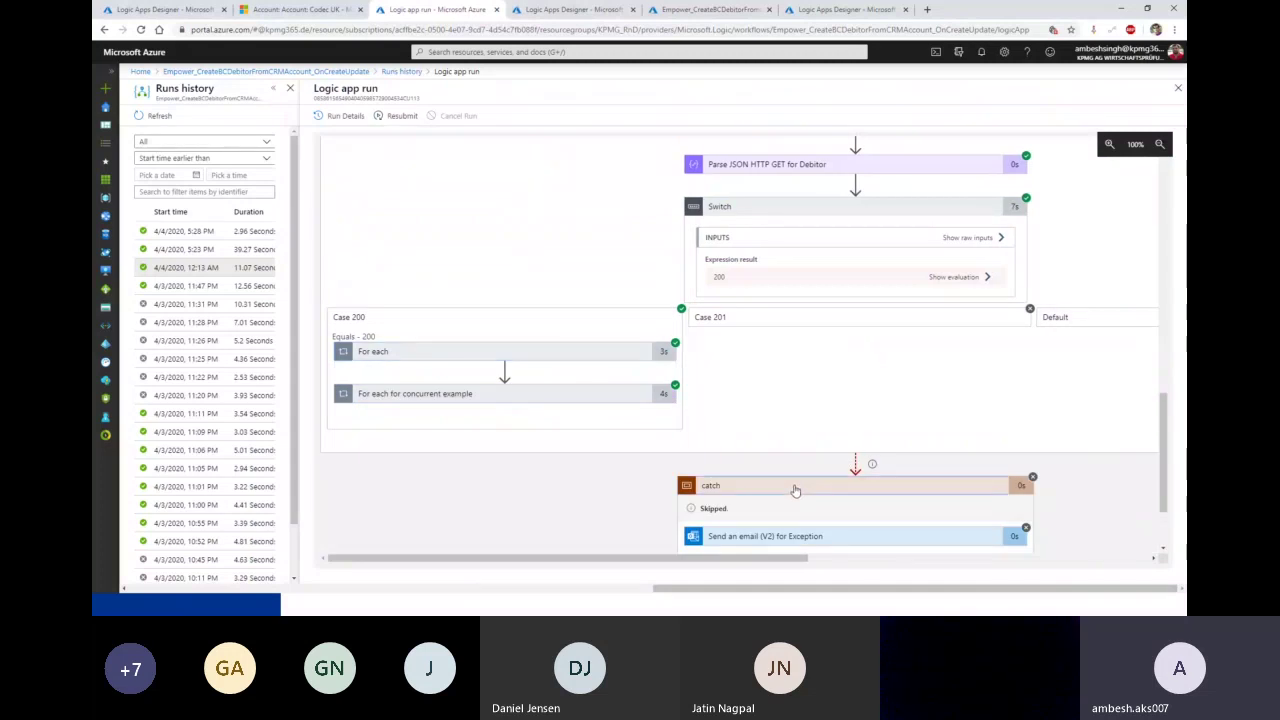
pyautogui.scroll(2, 823, 314)
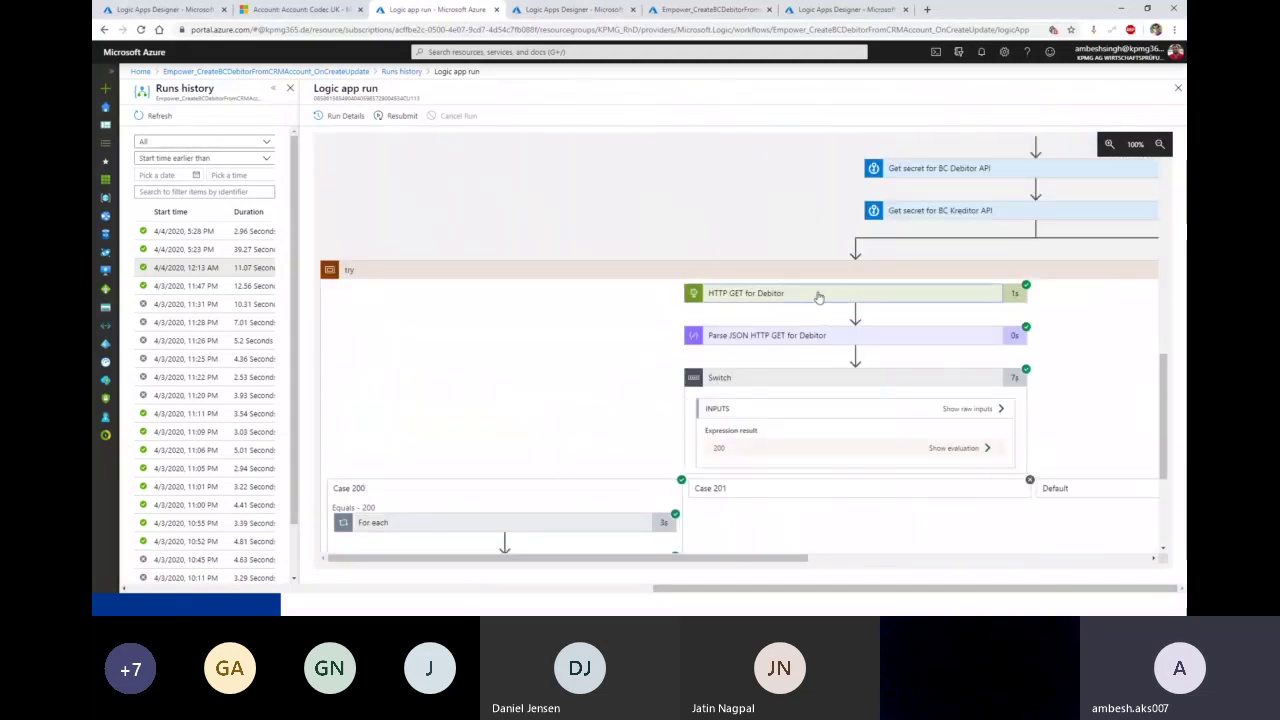
pyautogui.click(822, 295)
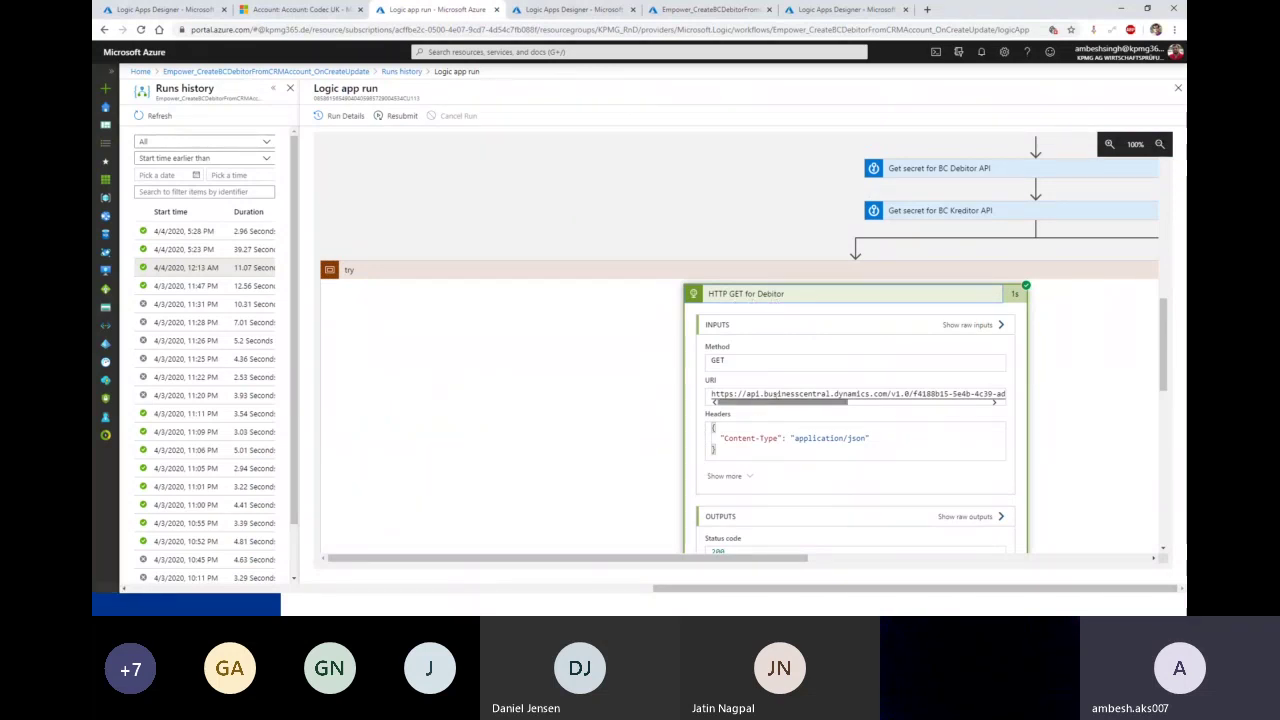
pyautogui.moveTo(768, 408); pyautogui.dragTo(929, 412)
pyautogui.scroll(-2, 929, 412)
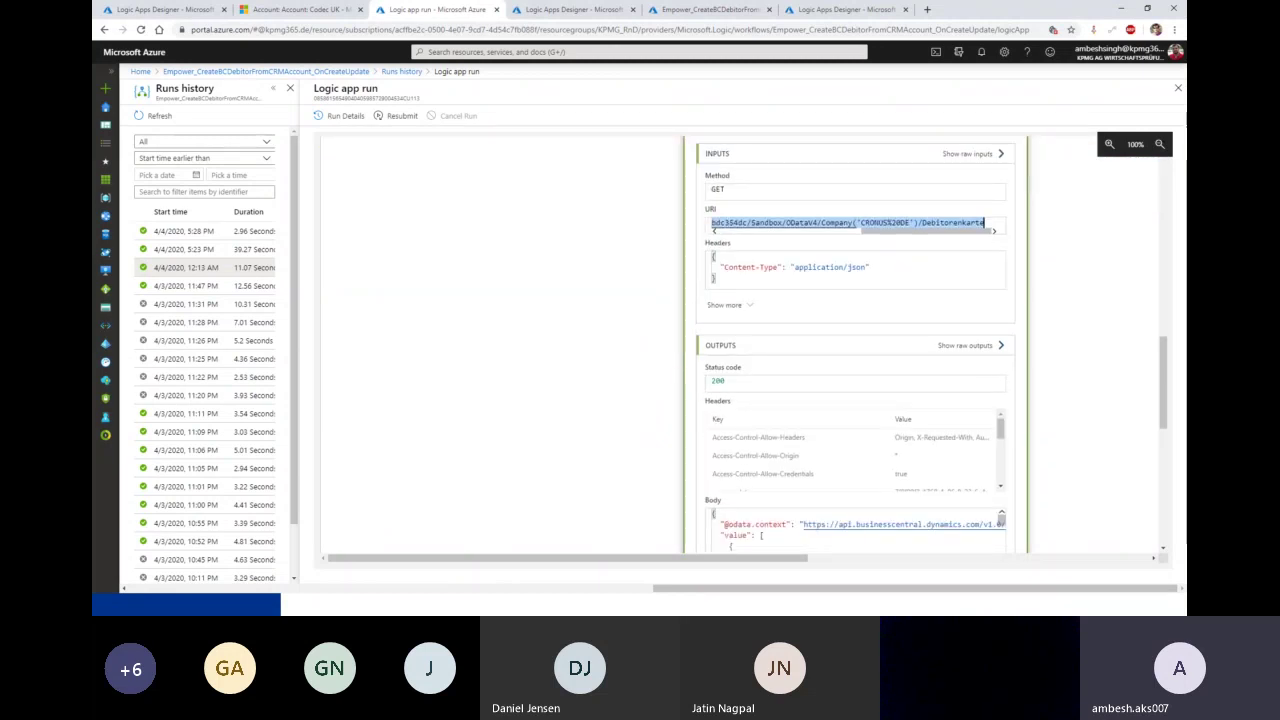
pyautogui.scroll(2, 976, 296)
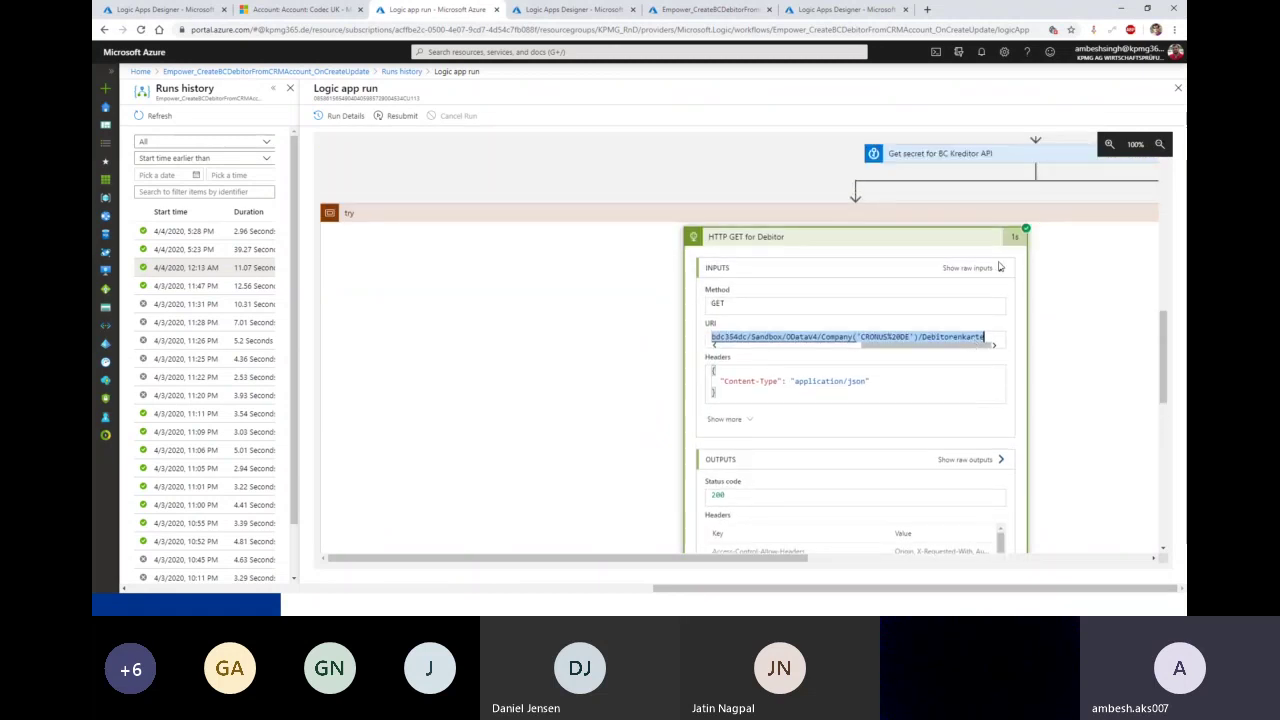
# Switch to the OnCreateUpdate app's designer, collapse For each for concurrent example and expand the HTTP GET for Debitor action
pyautogui.click(558, 14)
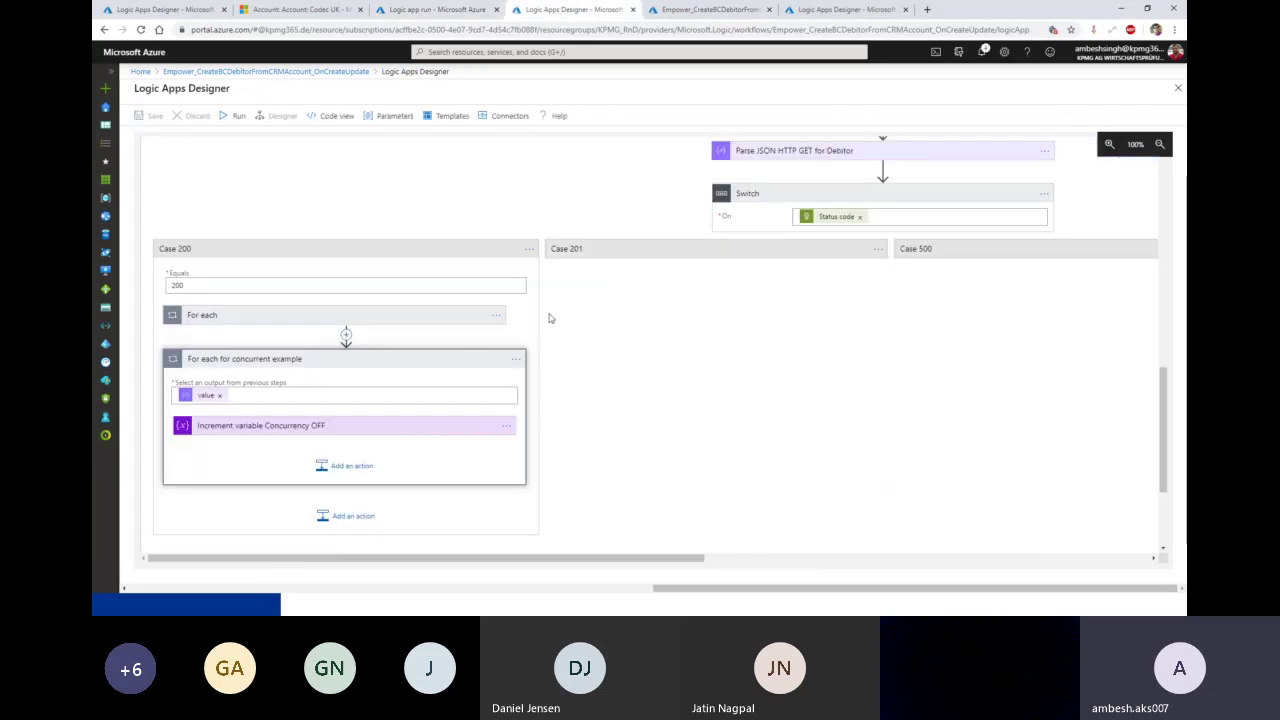
pyautogui.click(443, 360)
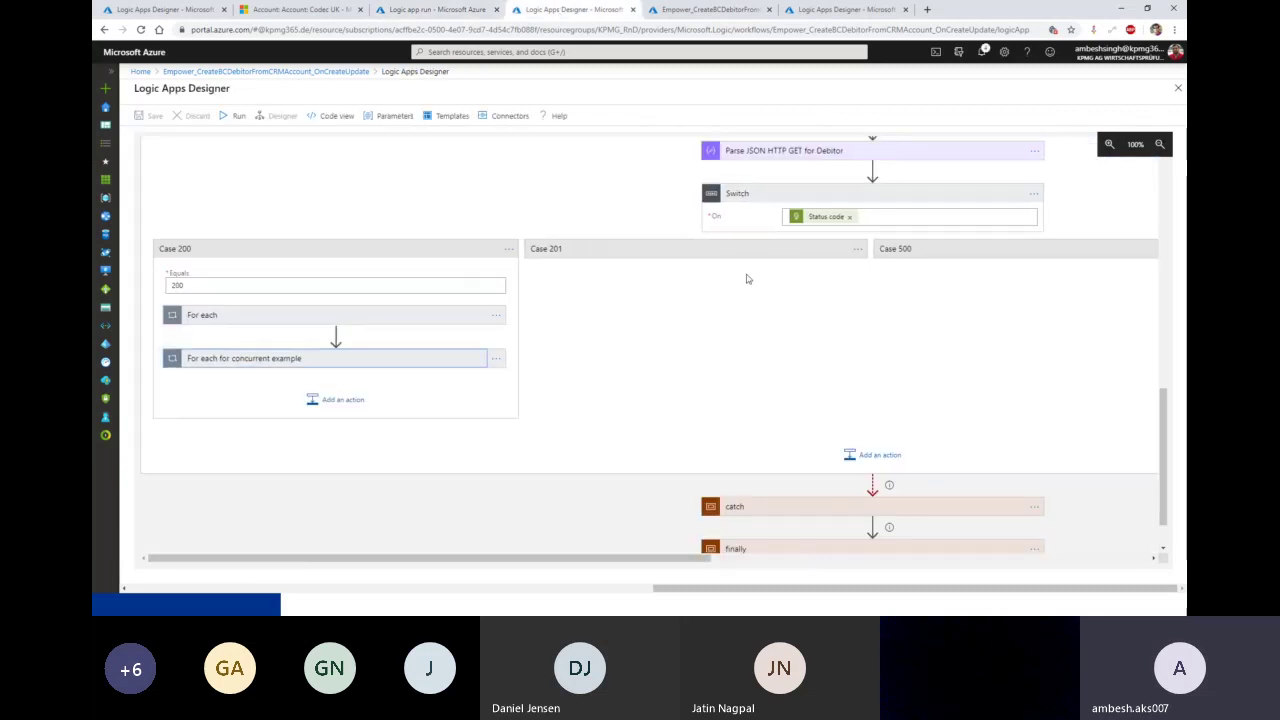
pyautogui.scroll(2, 758, 284)
pyautogui.click(803, 226)
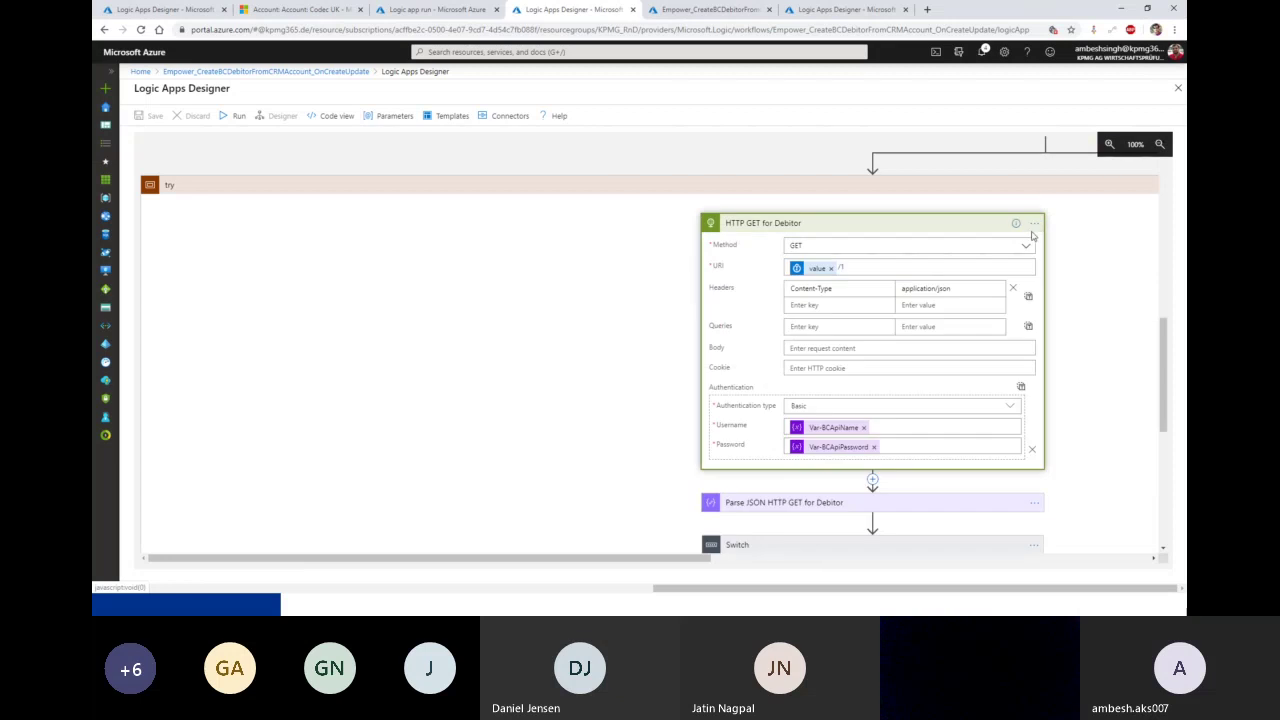
# Remove the trailing /1 from the URI of HTTP GET for Debitor and save the logic app
pyautogui.click(1034, 225)
pyautogui.click(882, 265)
pyautogui.press('BackSpace')
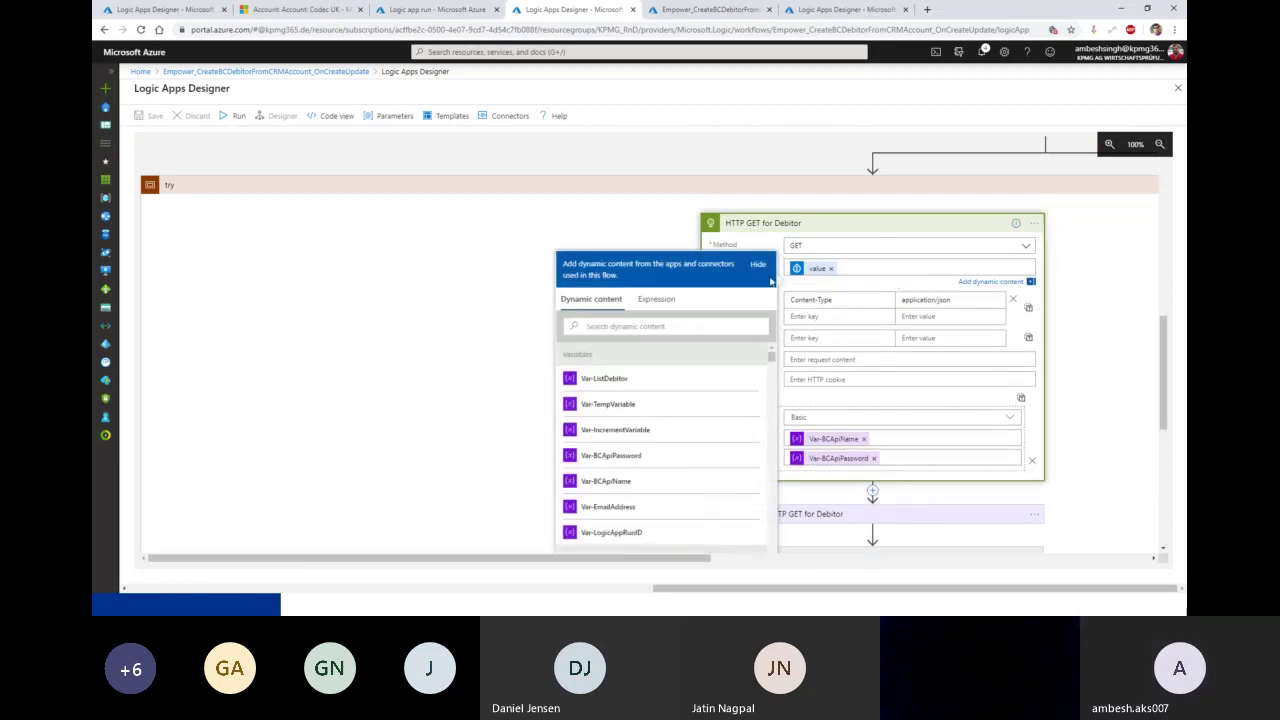
pyautogui.click(407, 295)
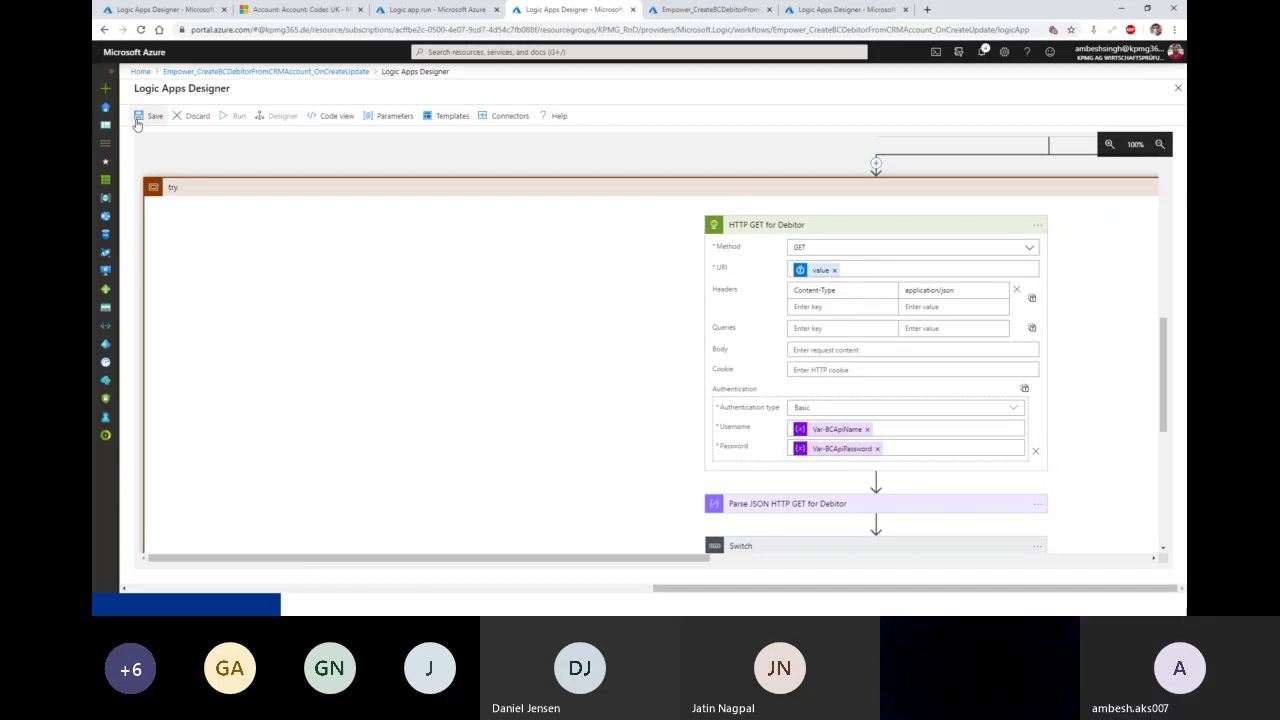
pyautogui.click(152, 116)
# Open the settings of HTTP GET for Debitor and review its pagination, secure inputs and outputs, asynchronous pattern and timeout options
pyautogui.click(1037, 225)
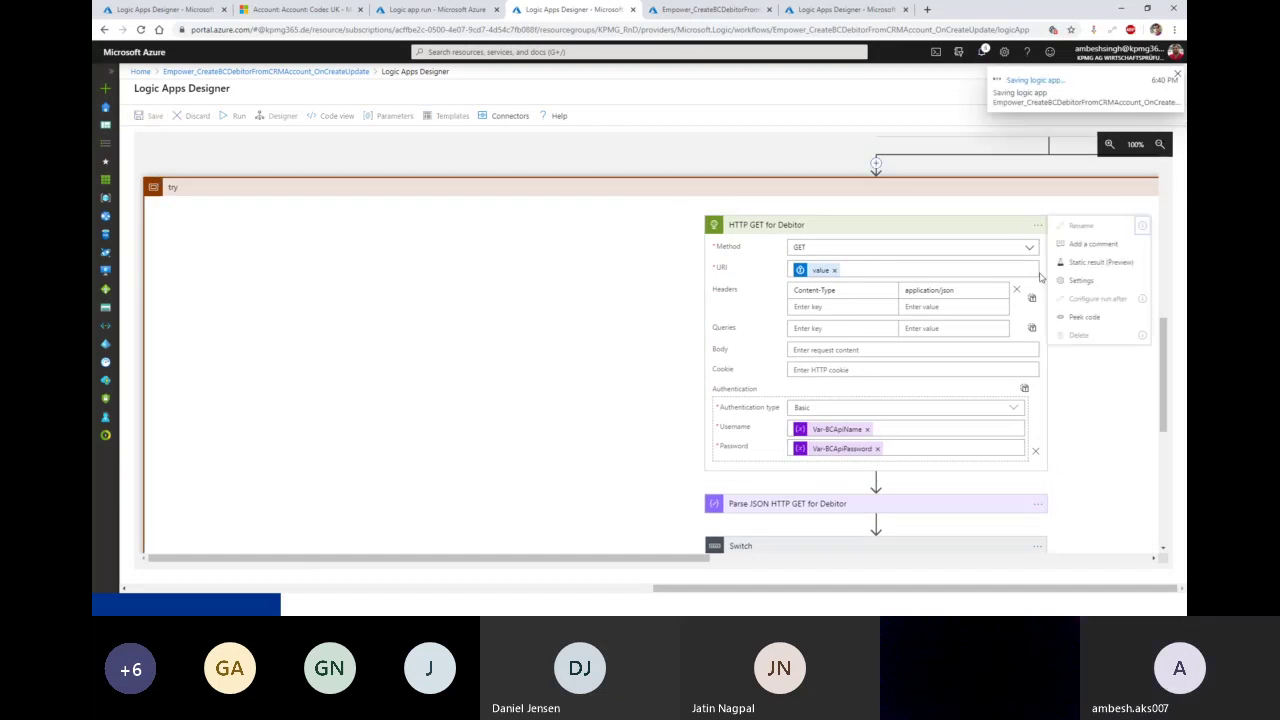
pyautogui.click(998, 312)
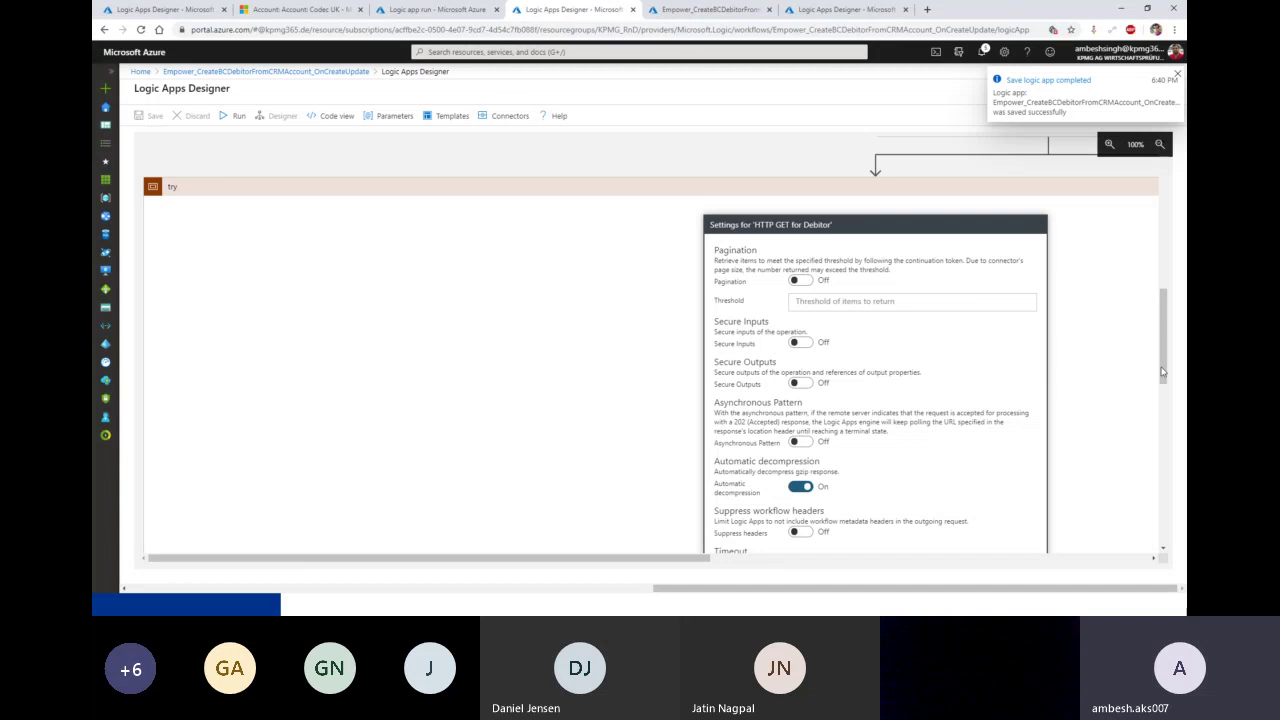
pyautogui.scroll(-2, 1165, 371)
pyautogui.scroll(1, 1165, 368)
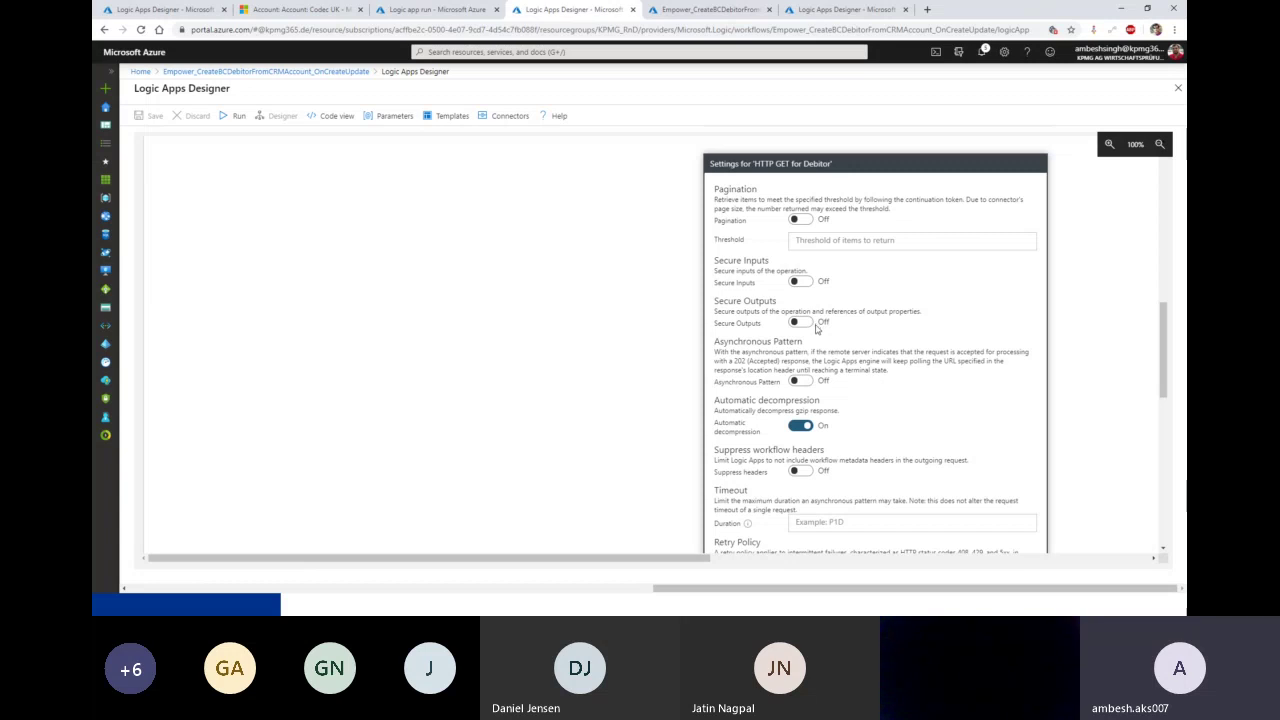
# Review the inputs and outputs of HTTP GET for Debitor in the logic app run, and return to the action's settings in the designer
pyautogui.click(408, 9)
pyautogui.scroll(-2, 826, 369)
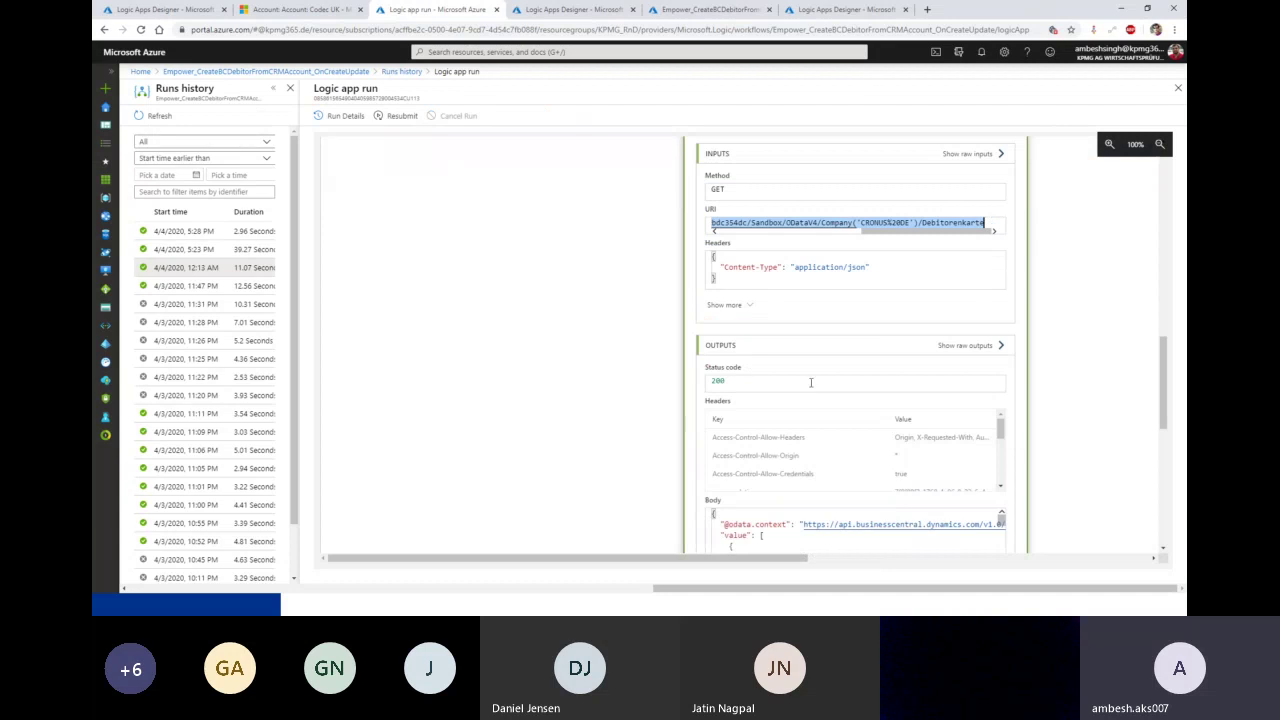
pyautogui.scroll(-1, 819, 390)
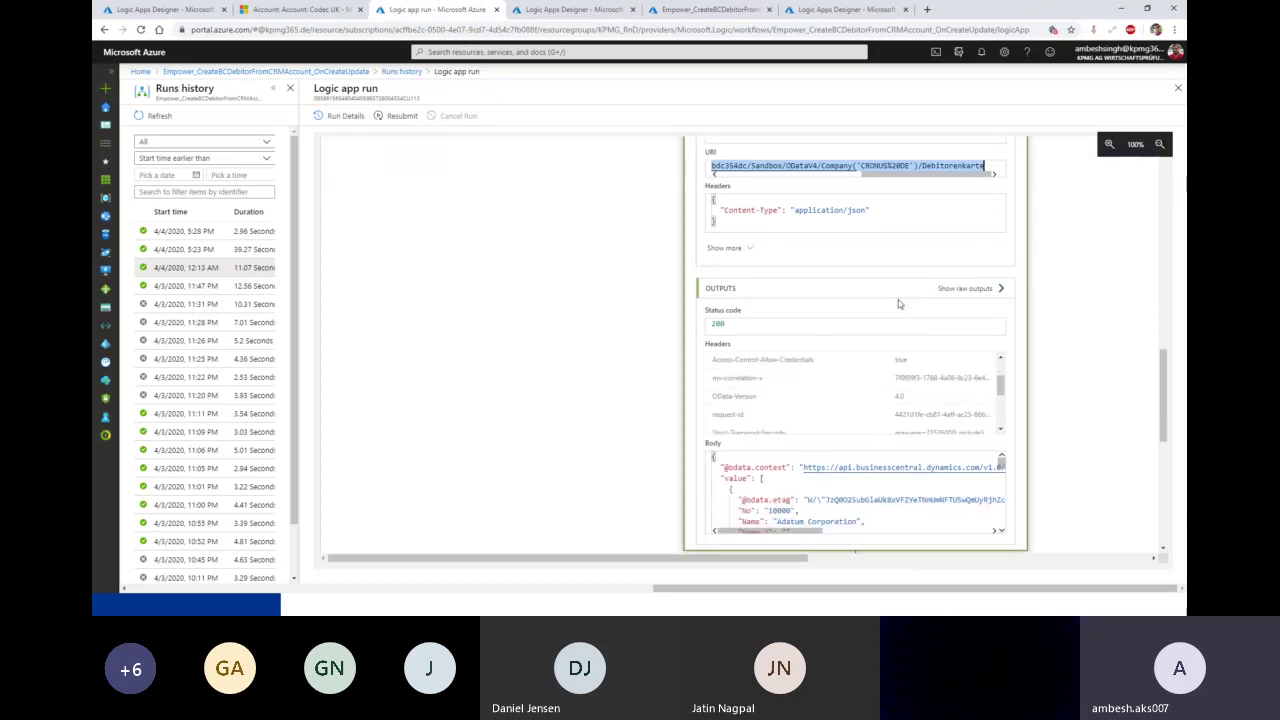
pyautogui.scroll(1, 990, 298)
pyautogui.scroll(2, 767, 268)
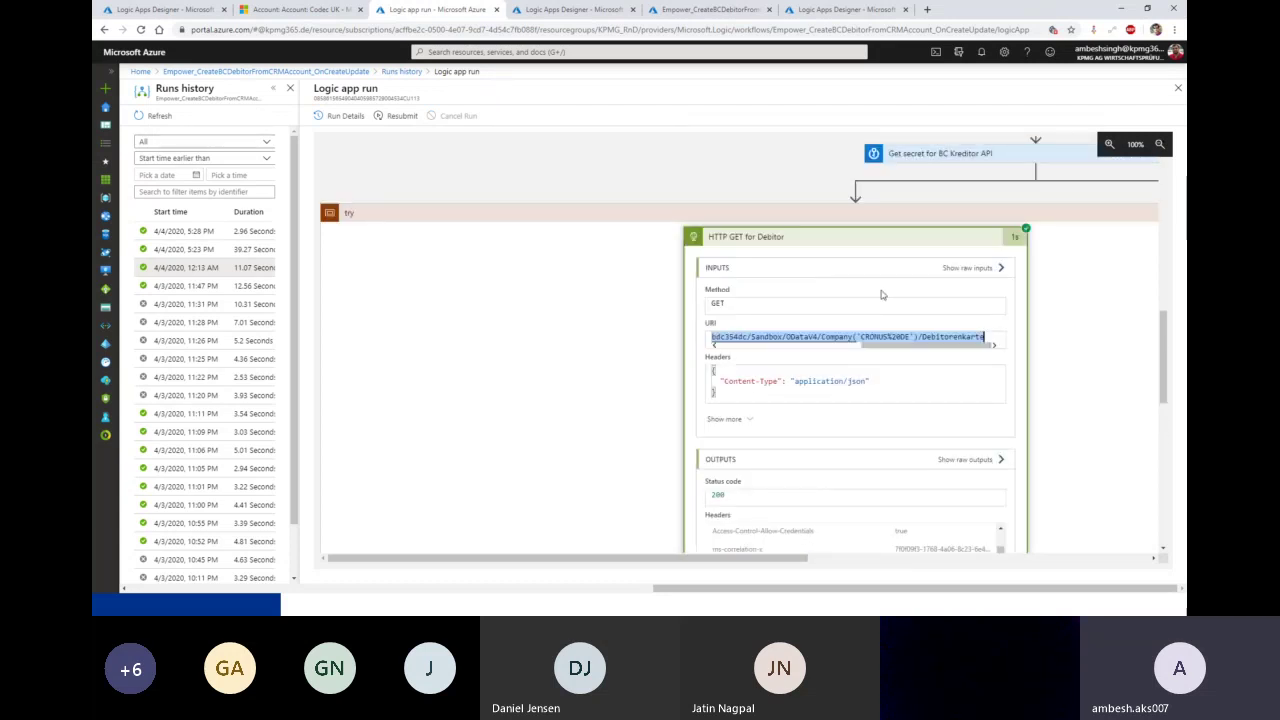
pyautogui.click(556, 10)
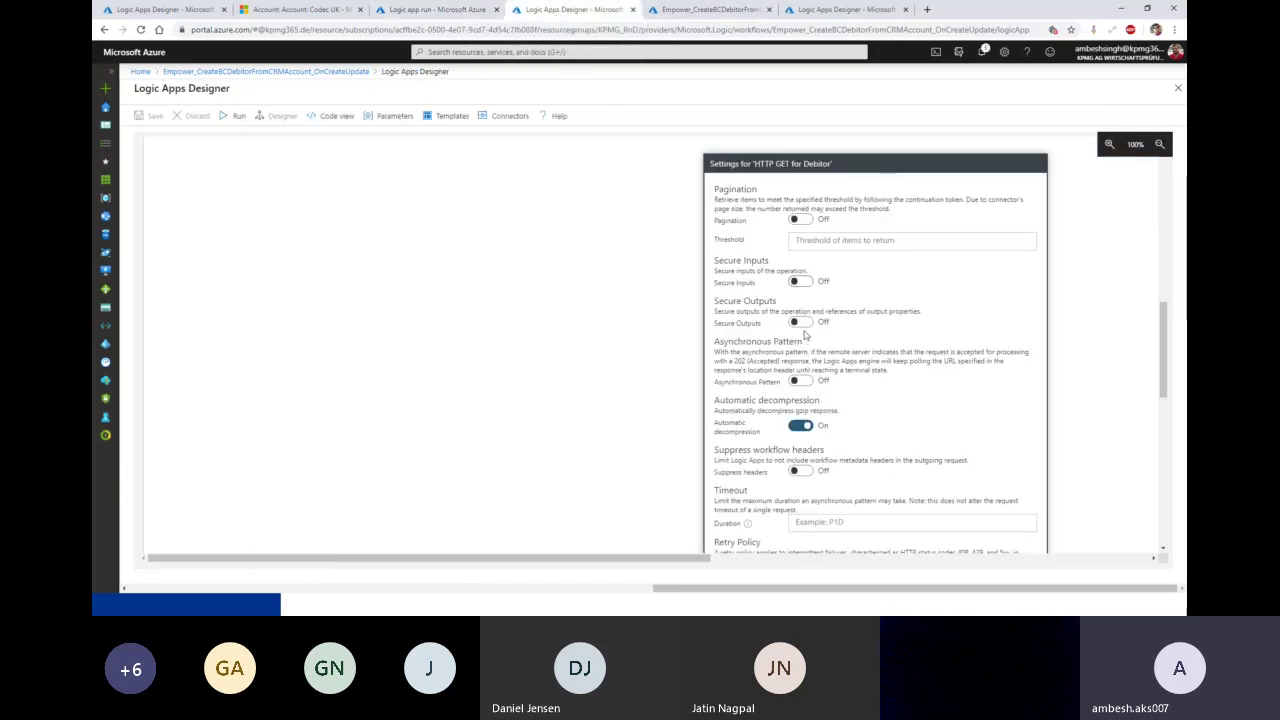
# Examine the timeout duration, retry policy and content transfer settings of HTTP GET for Debitor
pyautogui.scroll(-1, 830, 315)
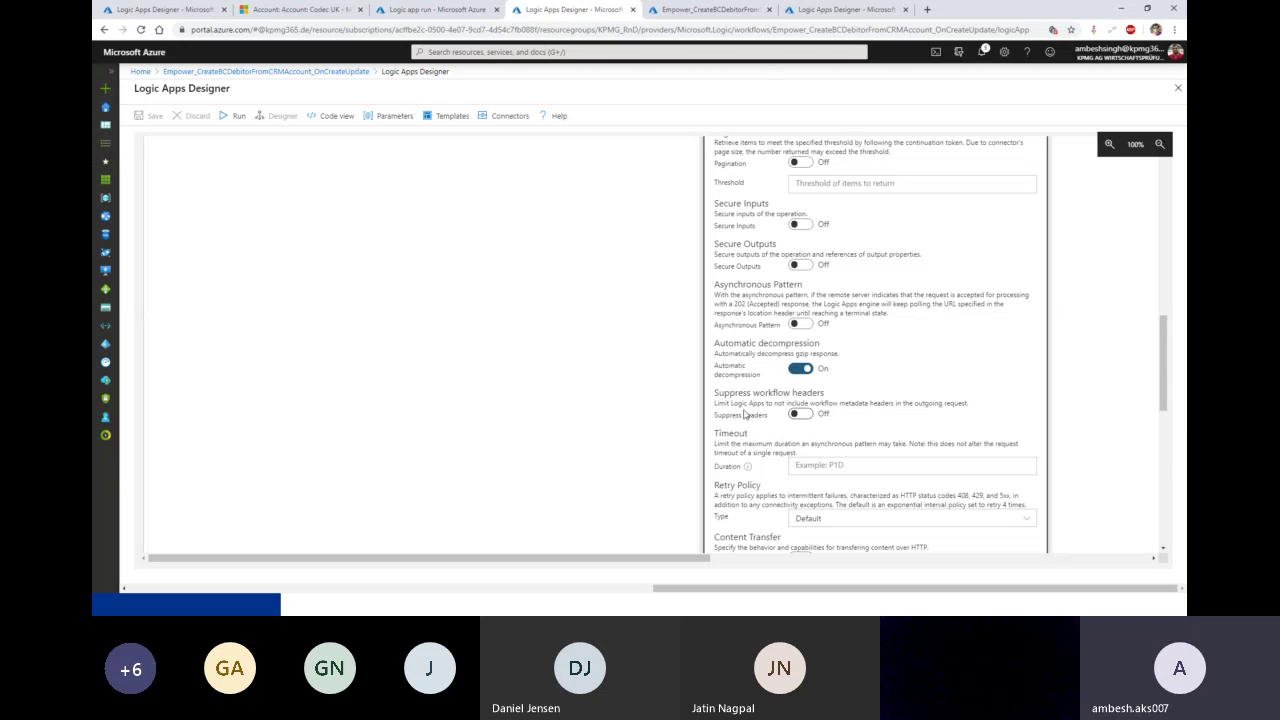
pyautogui.scroll(-1, 744, 414)
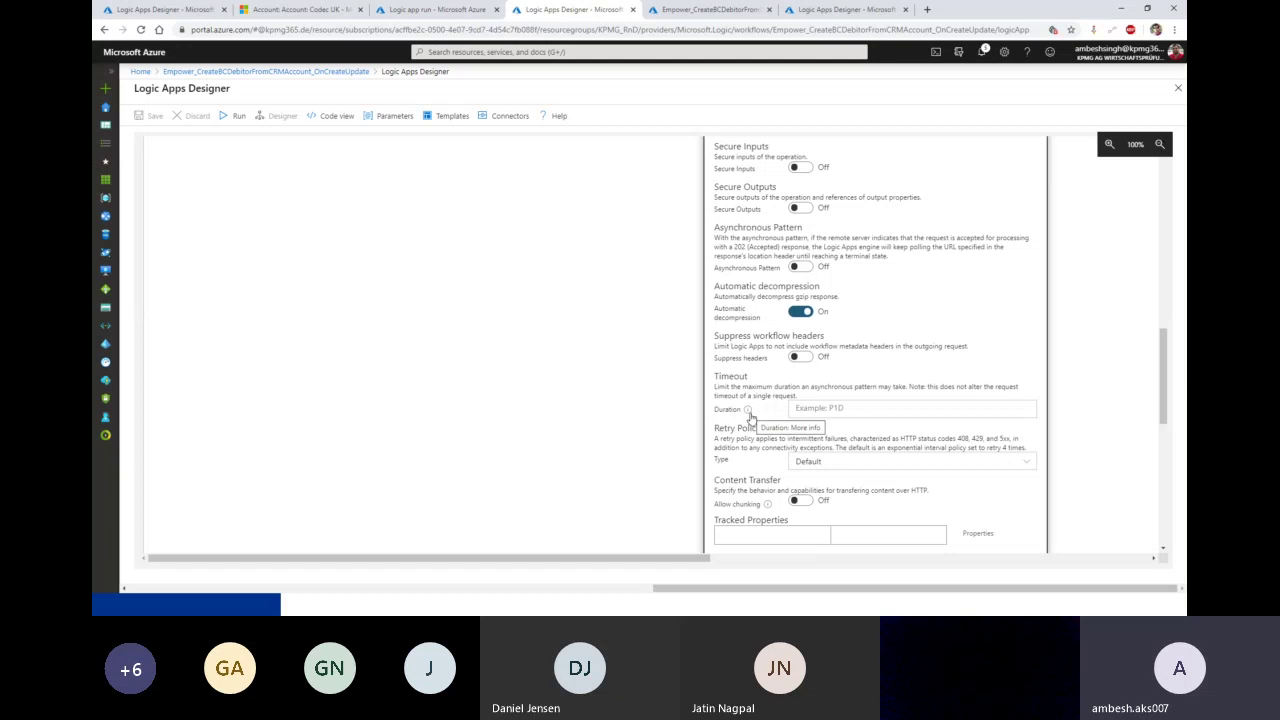
pyautogui.click(850, 406)
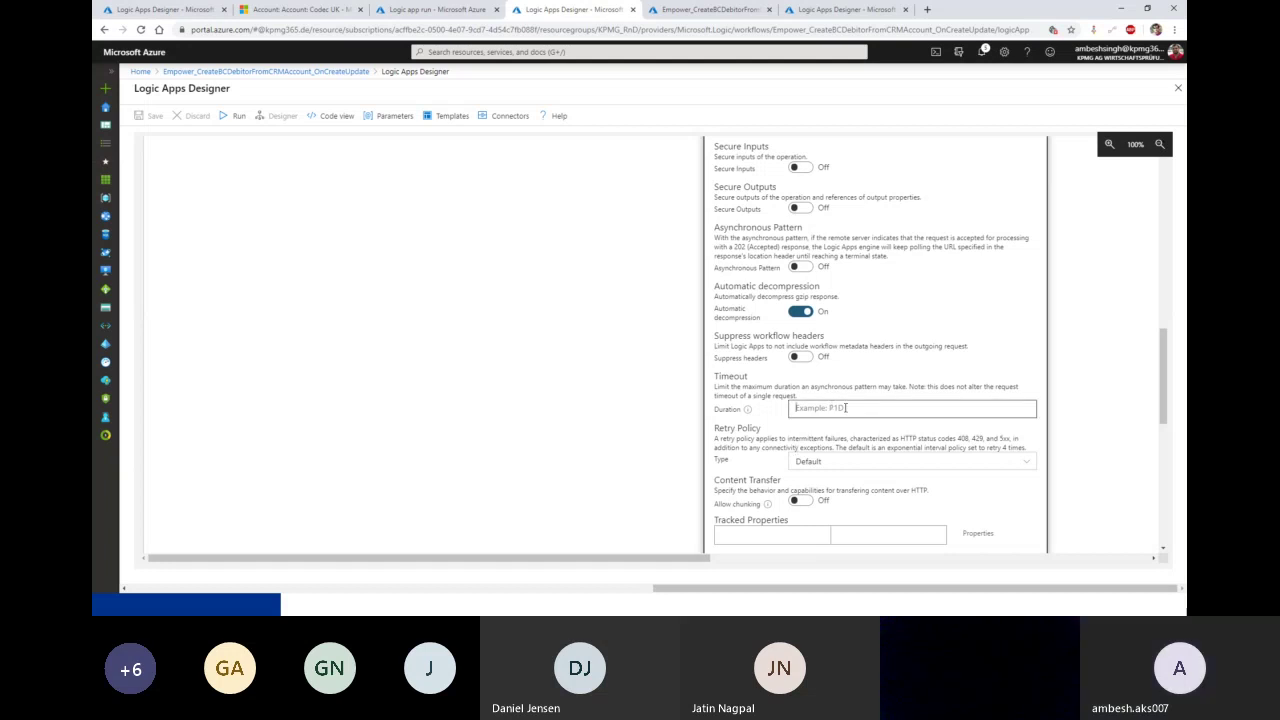
pyautogui.scroll(-2, 796, 450)
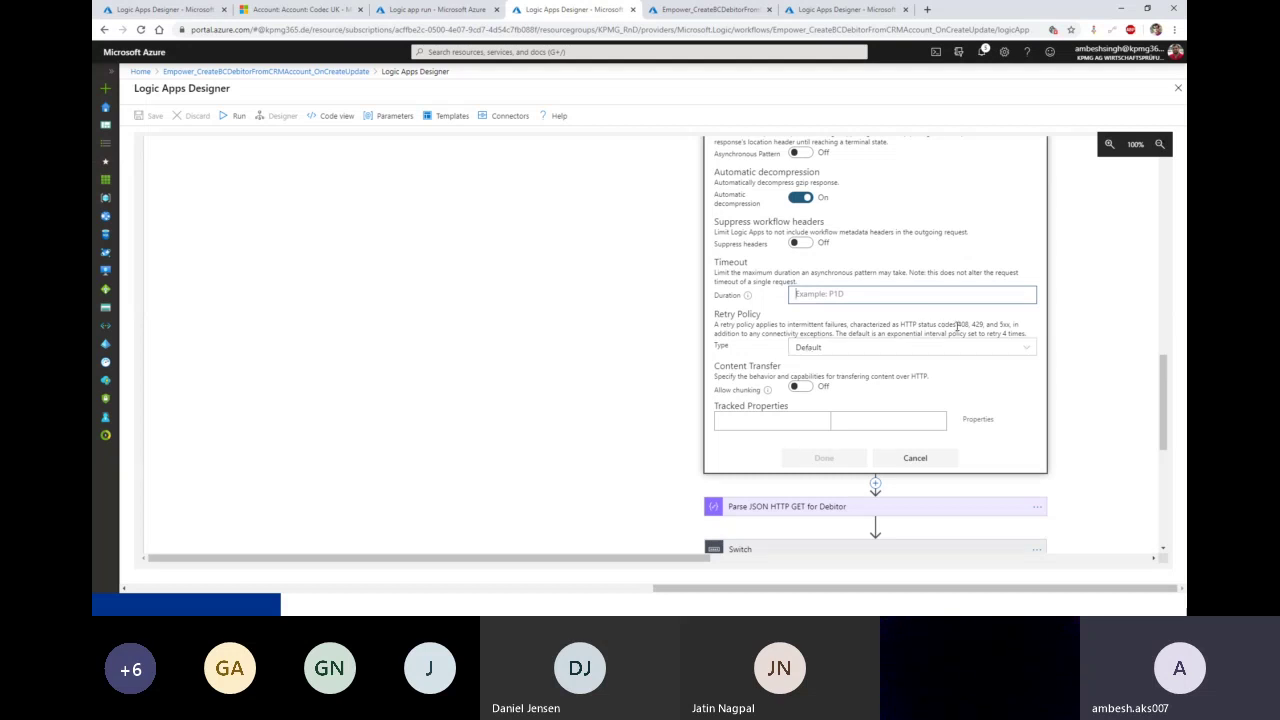
# Try the Fixed Interval, Exponential Interval and None retry policy types for HTTP GET for Debitor, and cancel the settings
pyautogui.click(853, 350)
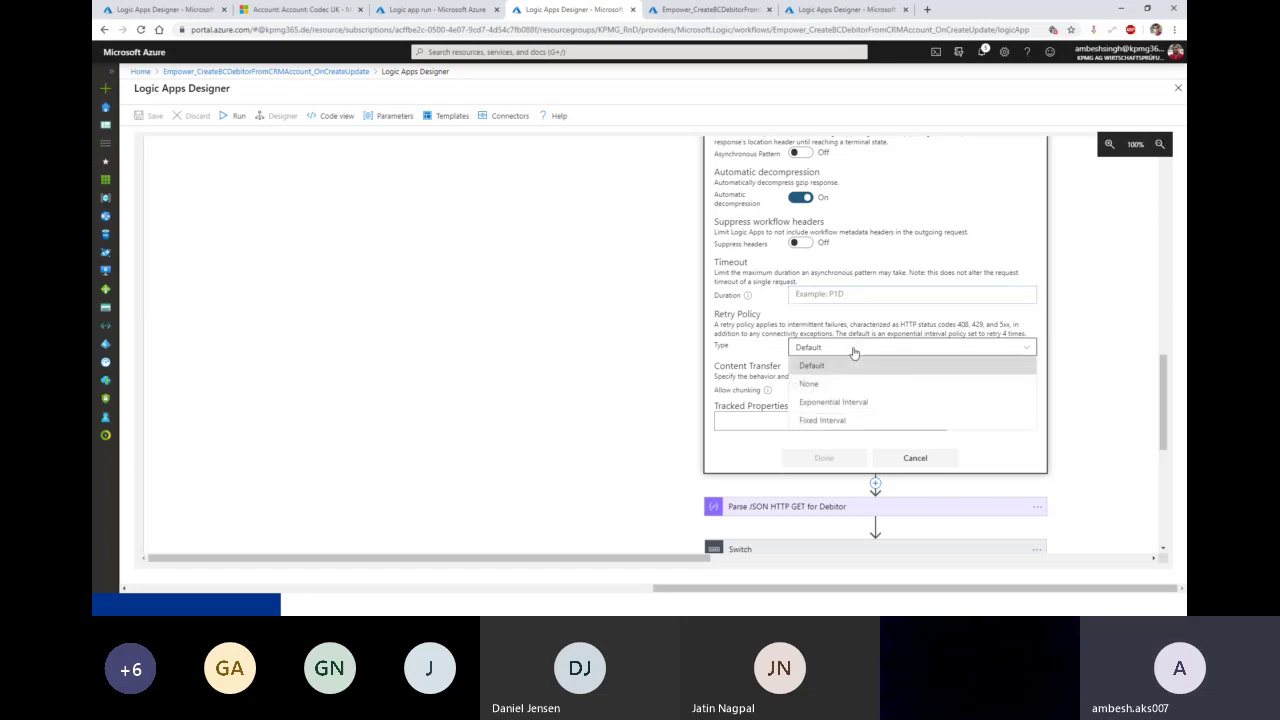
pyautogui.click(839, 421)
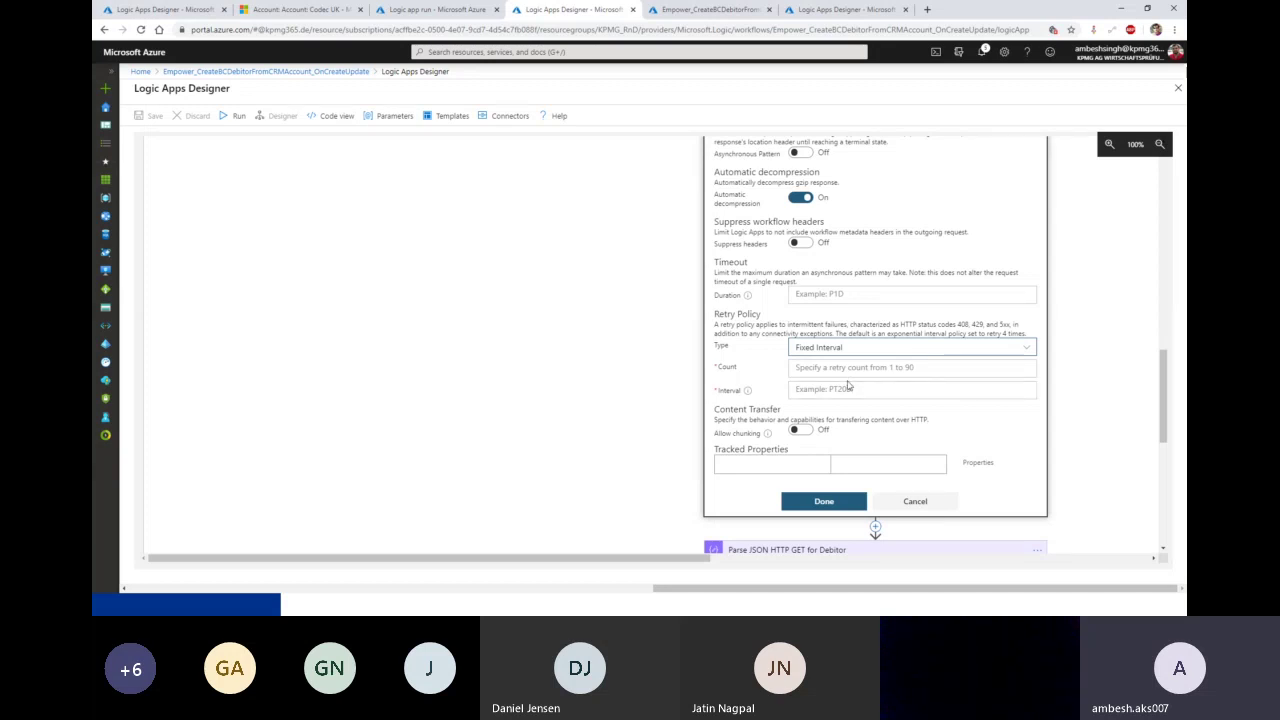
pyautogui.click(1028, 349)
pyautogui.click(838, 402)
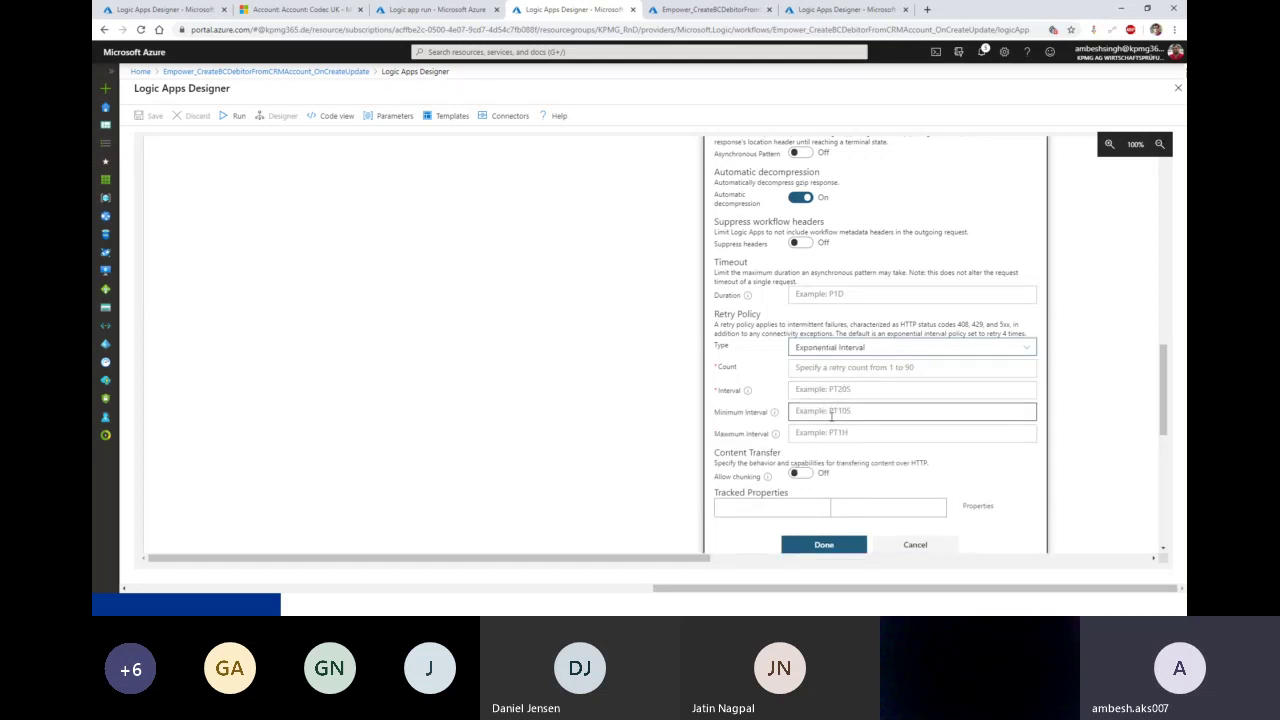
pyautogui.click(1018, 352)
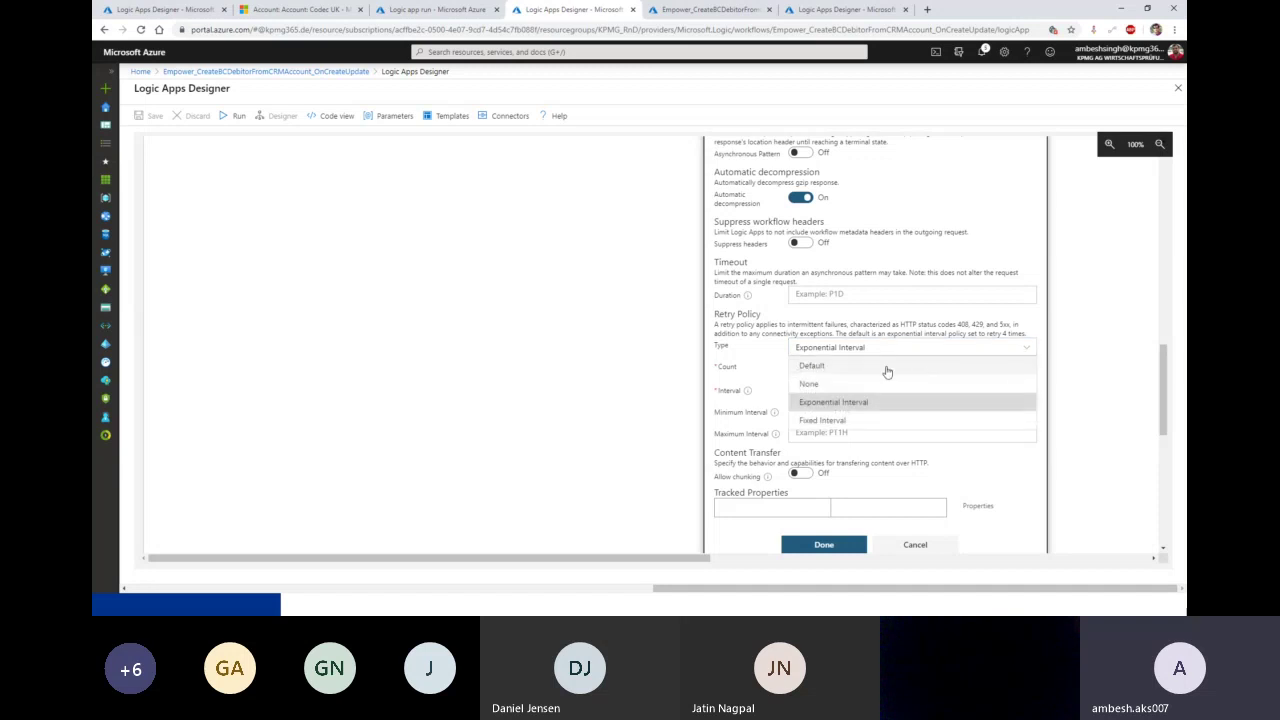
pyautogui.click(835, 387)
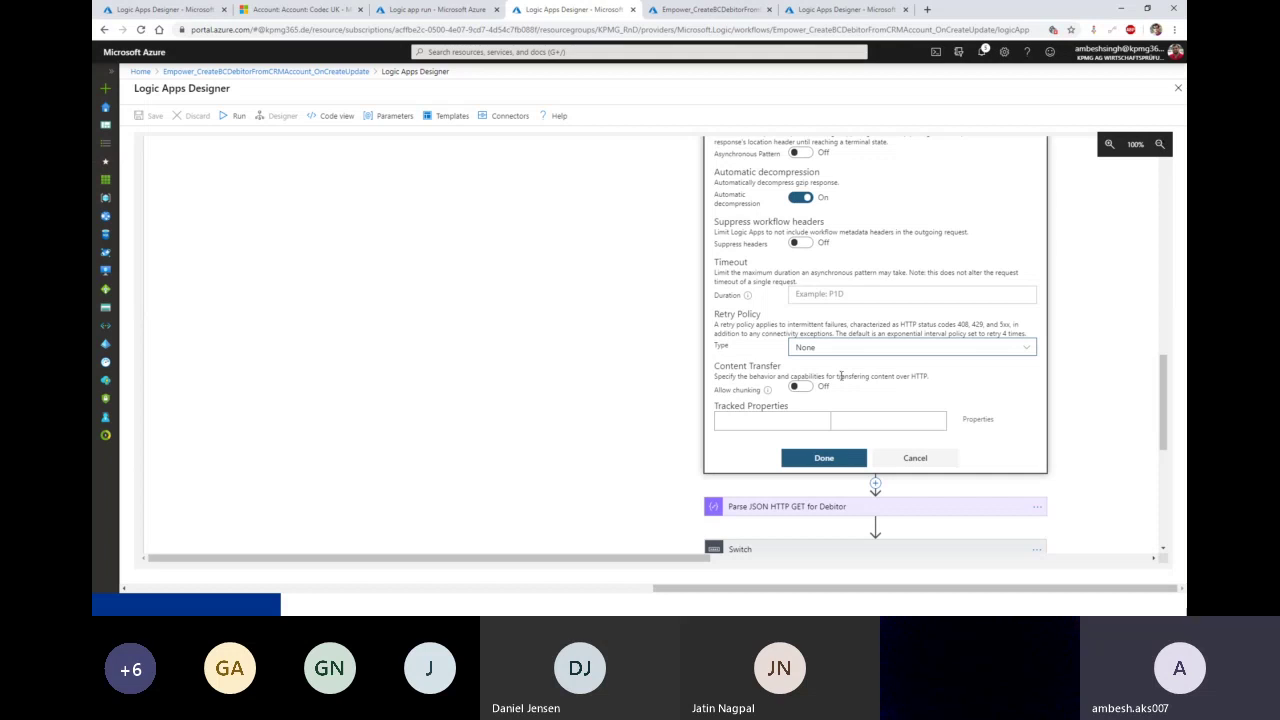
pyautogui.click(1030, 352)
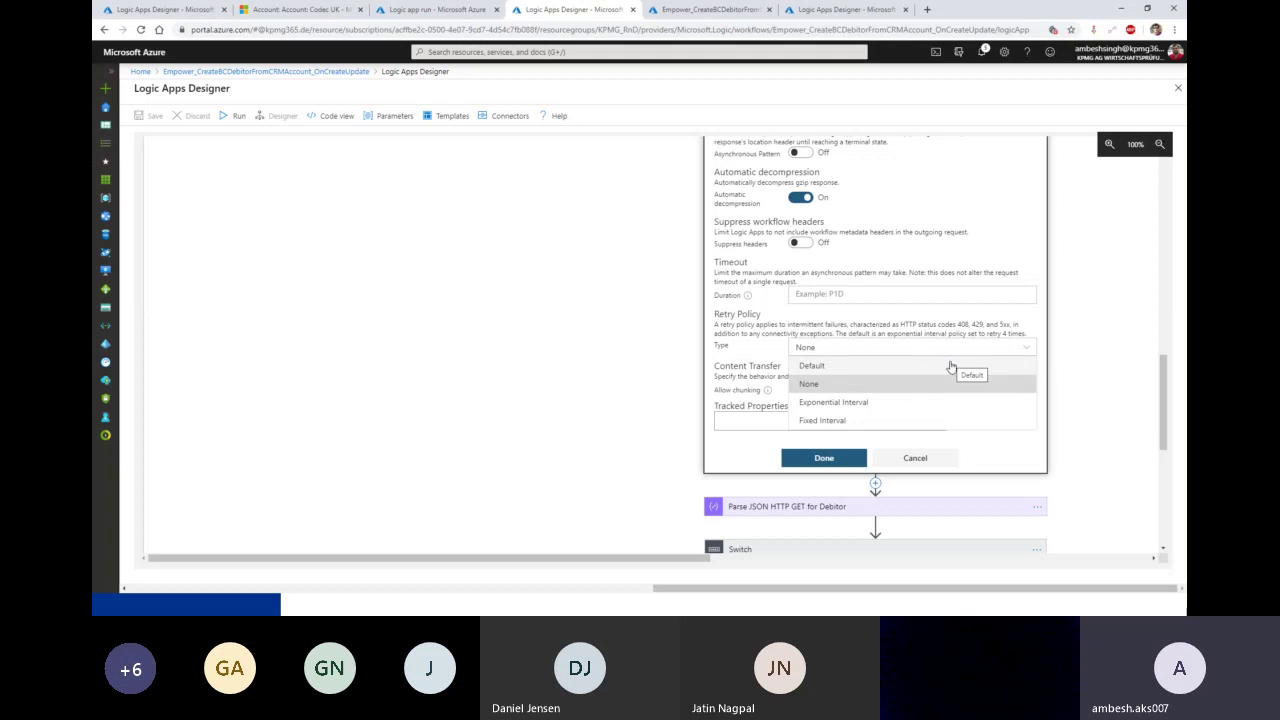
pyautogui.click(916, 463)
pyautogui.click(916, 462)
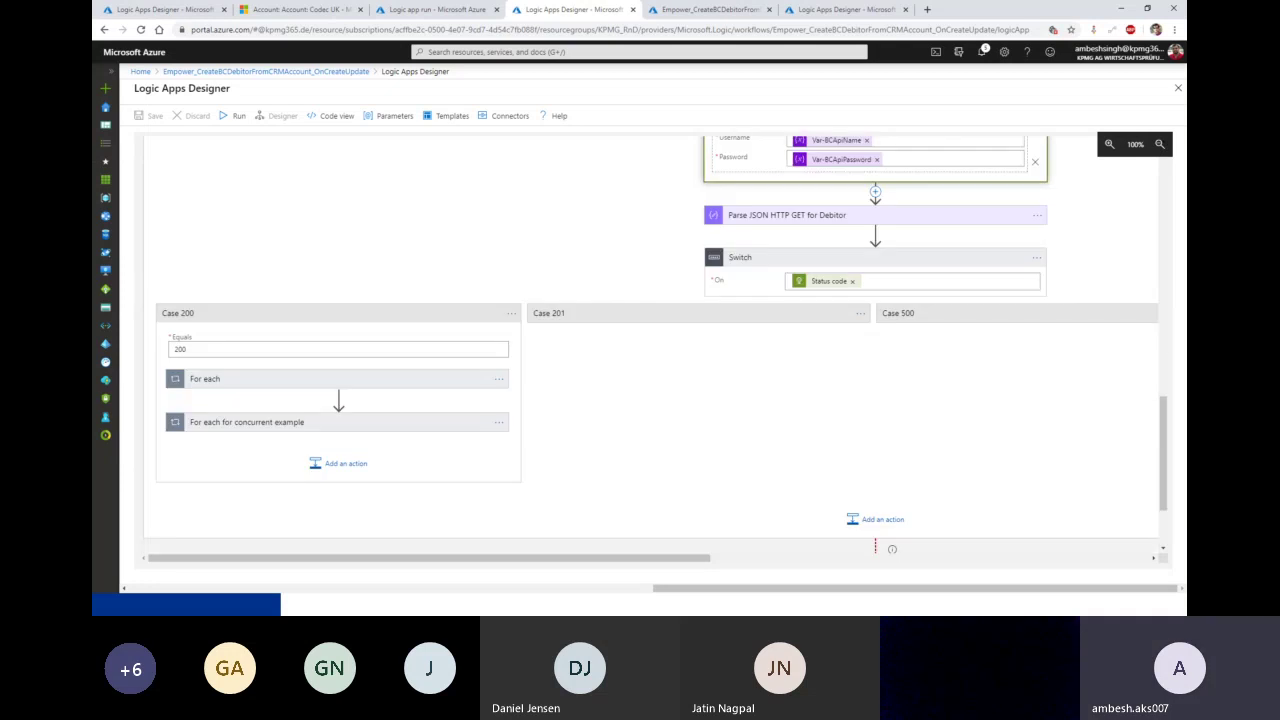
pyautogui.hotkey('alt', 'Tab')
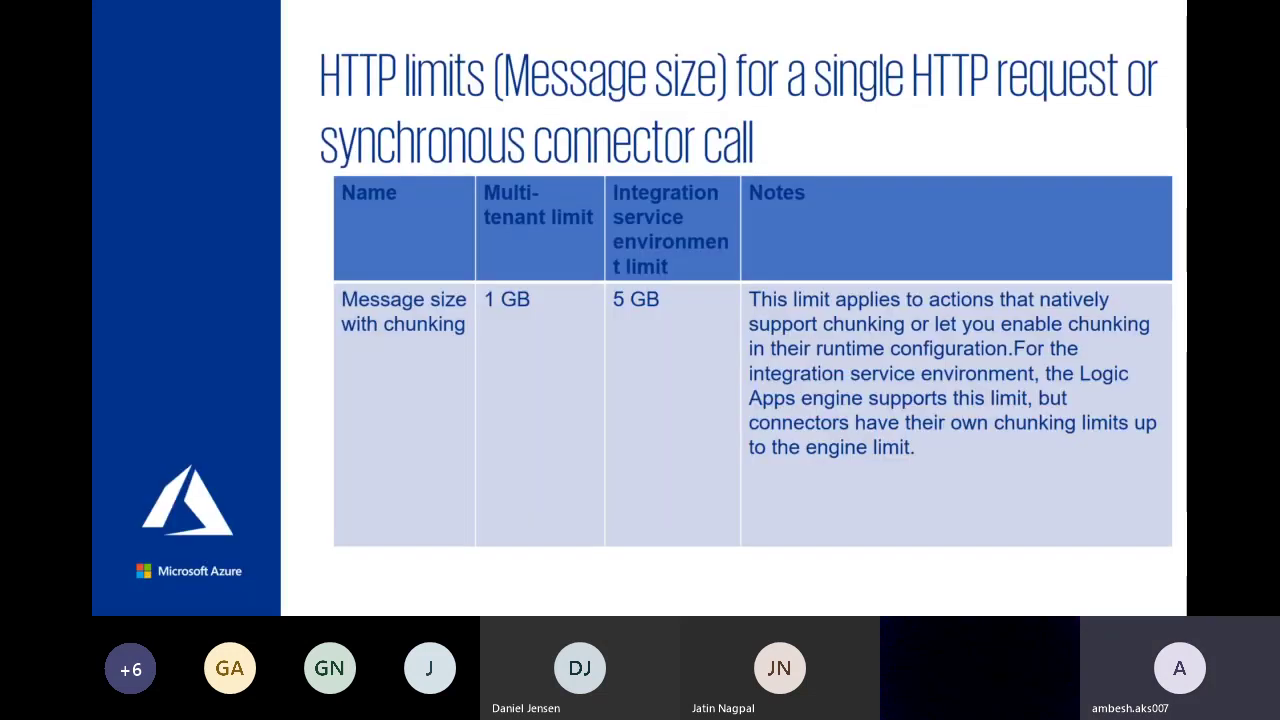
pyautogui.press('Right')
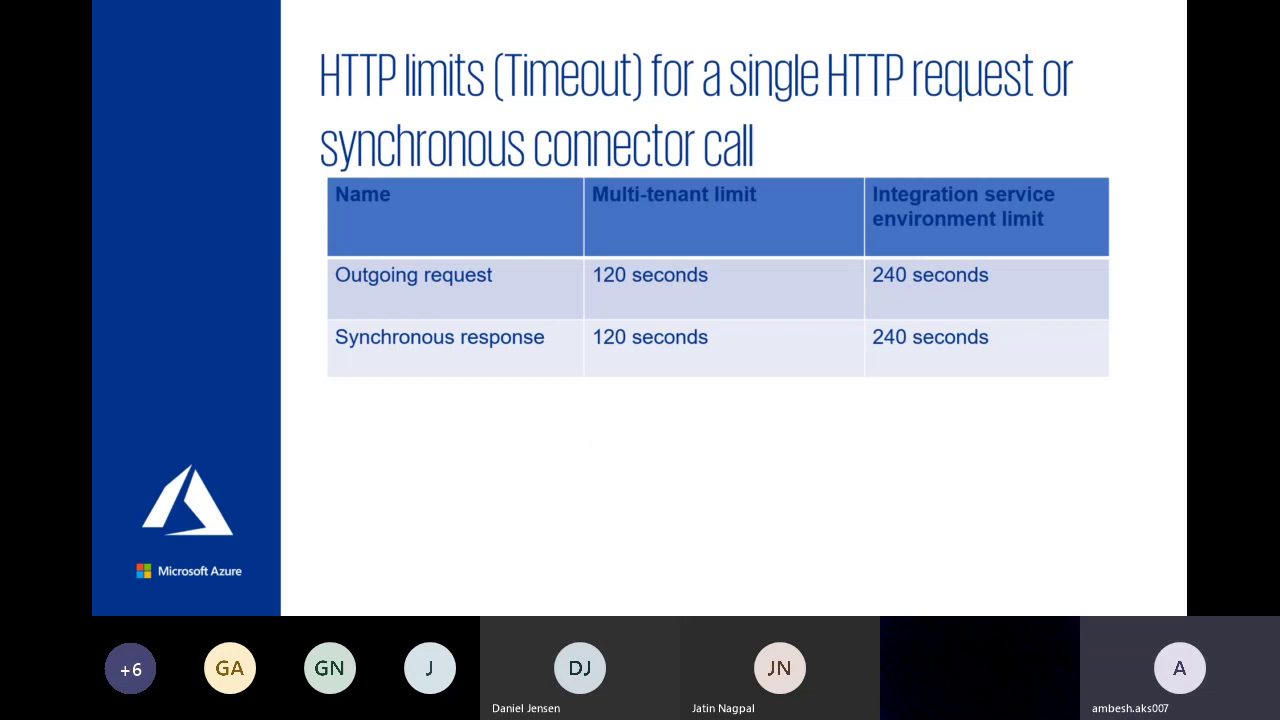
pyautogui.press('Left')
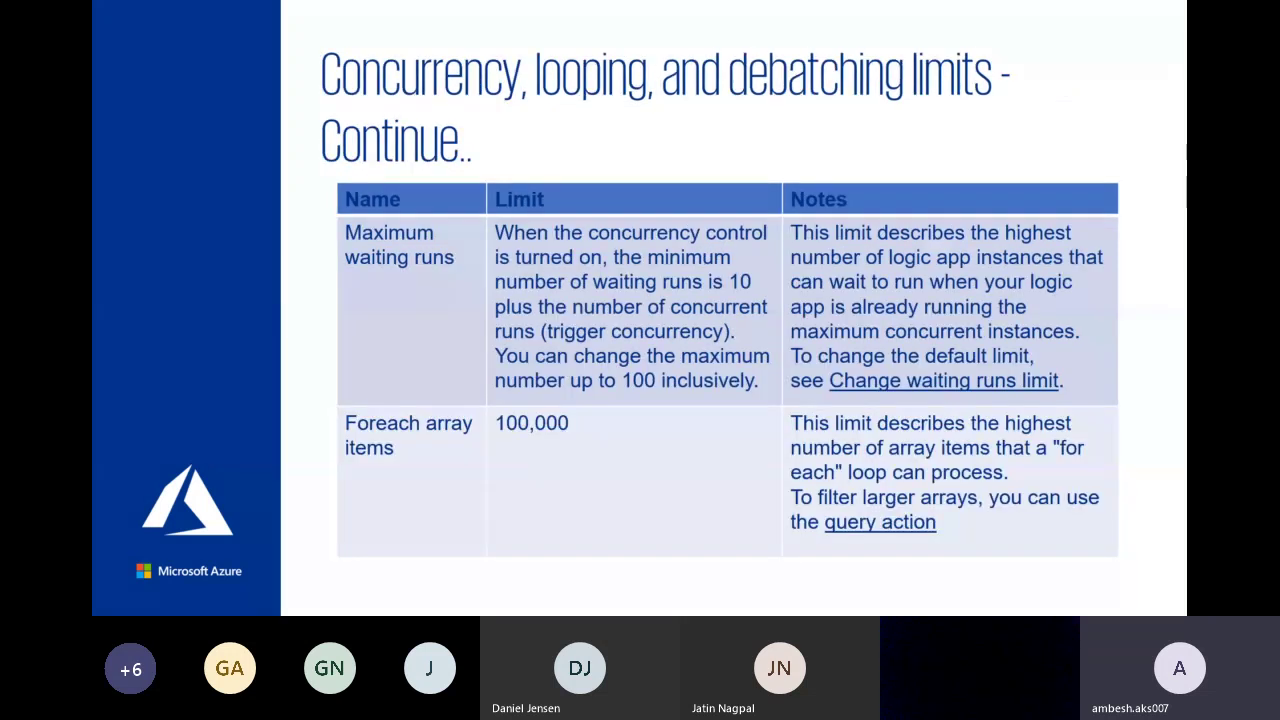
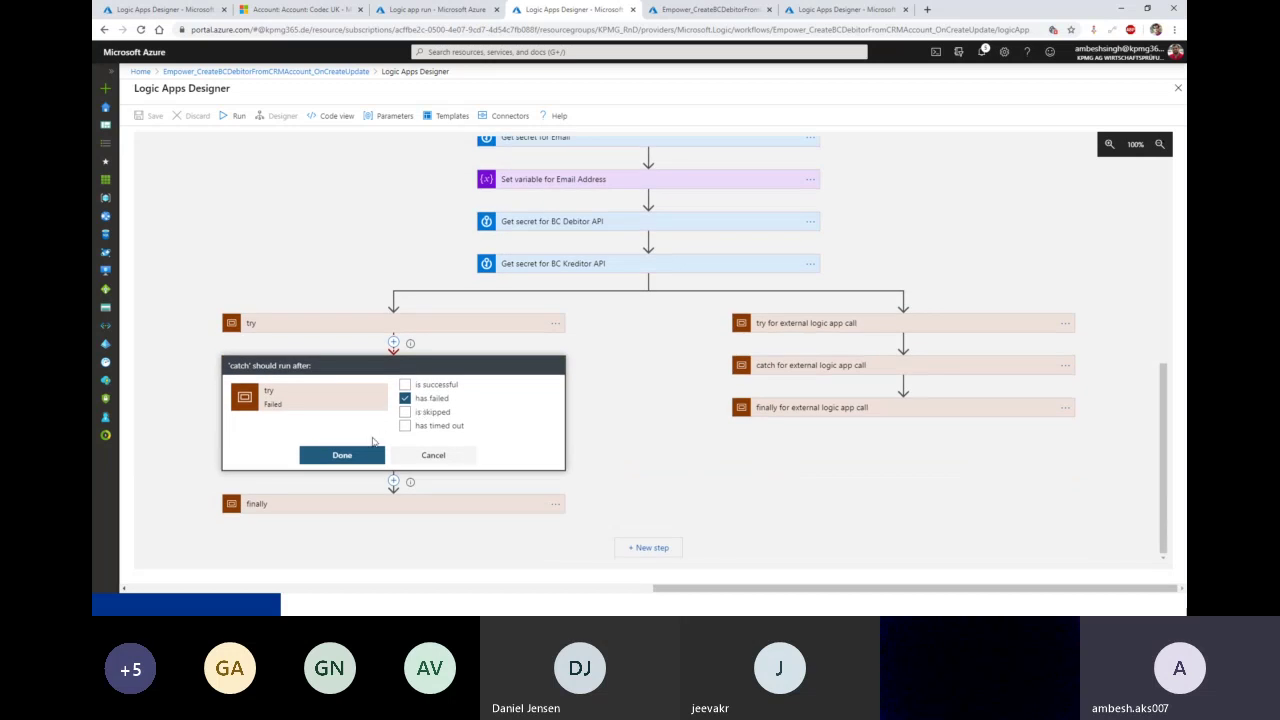
# Dismiss the catch scope's run-after configuration, review the run-after conditions of the finally scope, and leave both scopes collapsed
pyautogui.click(433, 456)
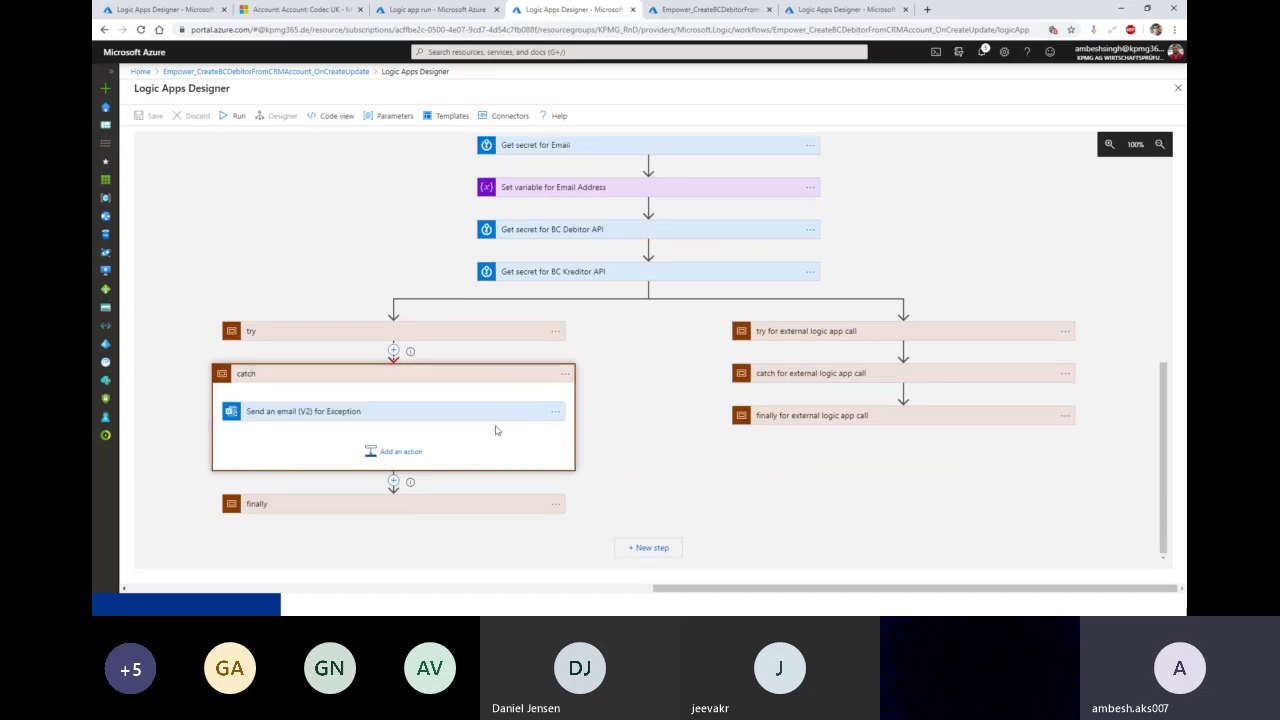
pyautogui.click(484, 377)
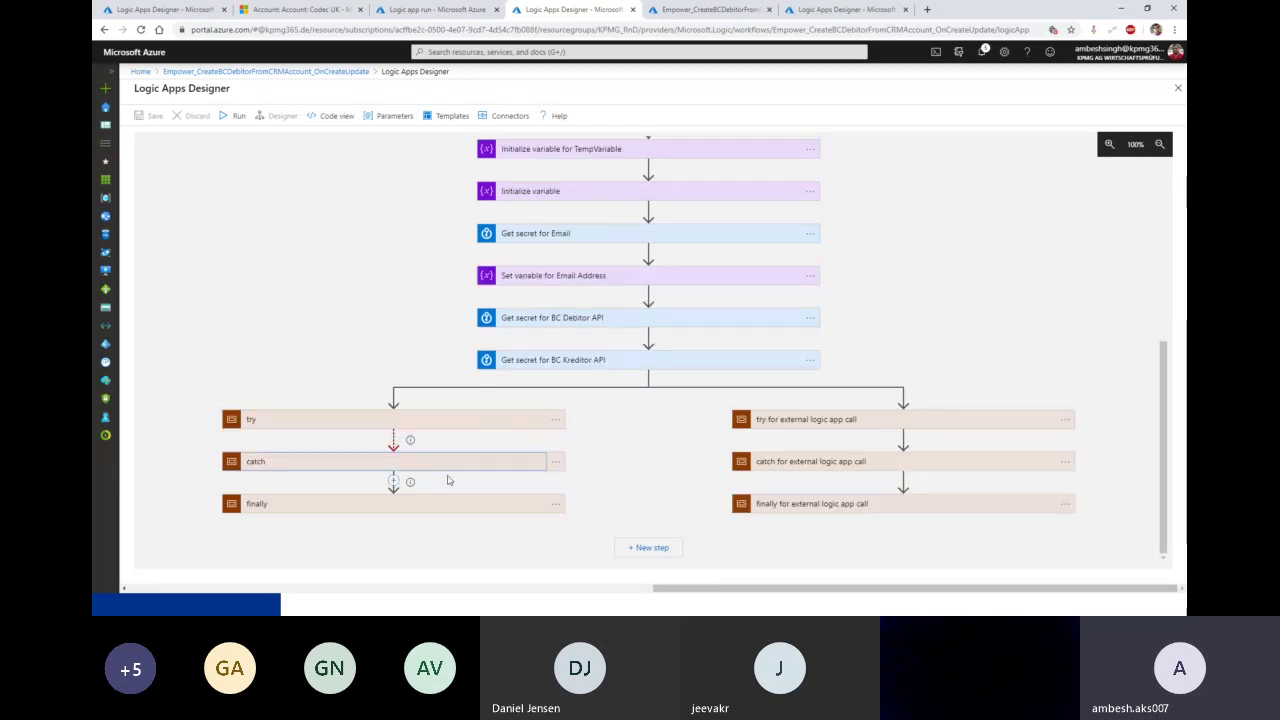
pyautogui.click(555, 503)
pyautogui.click(594, 470)
pyautogui.click(555, 503)
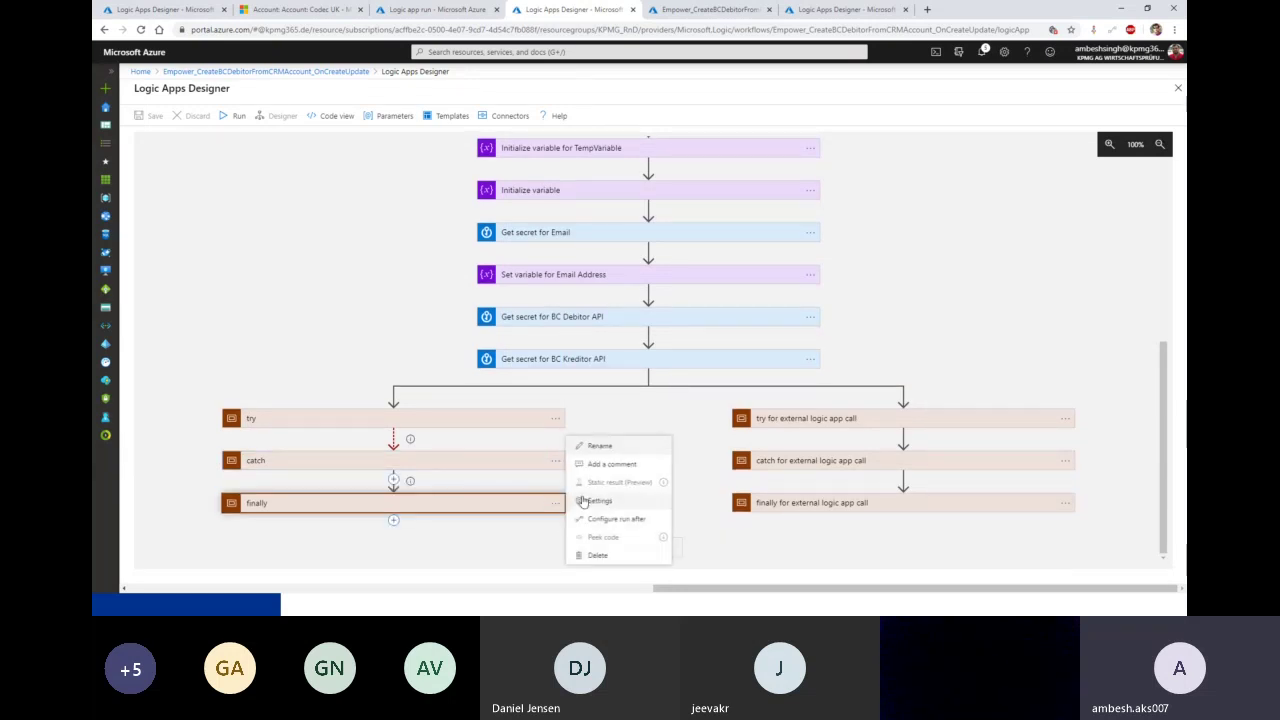
pyautogui.click(597, 521)
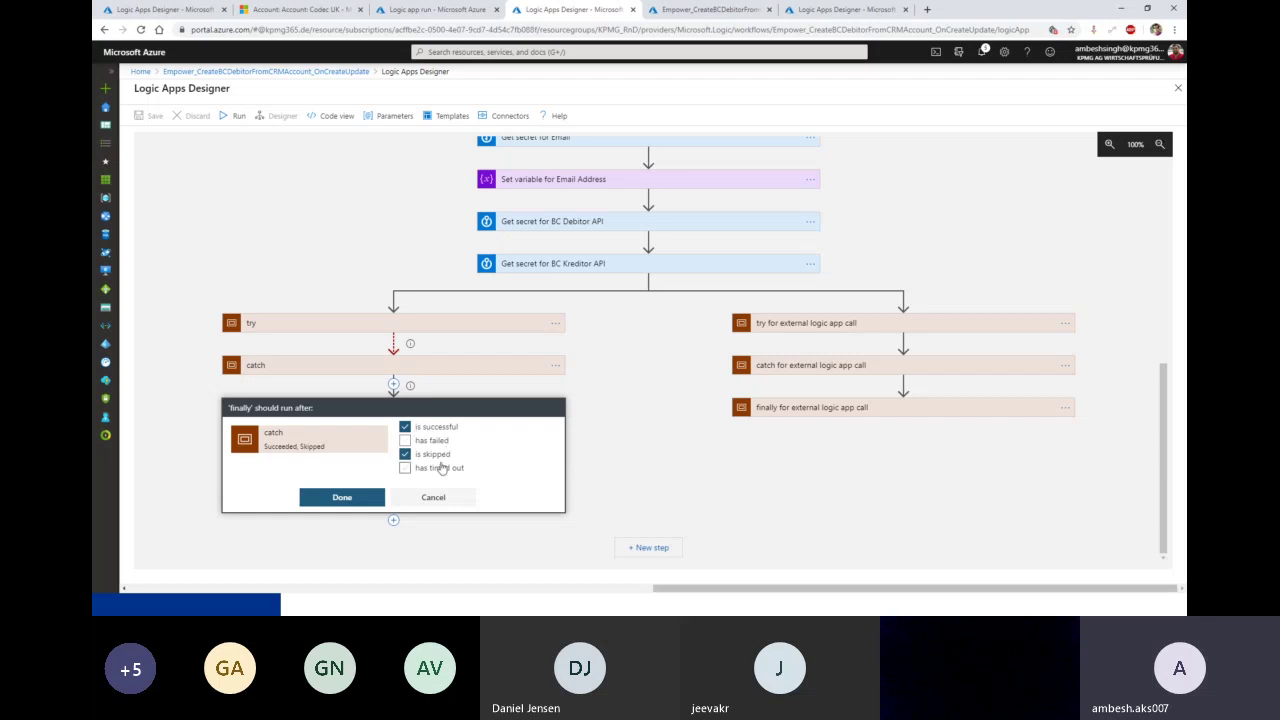
pyautogui.click(430, 498)
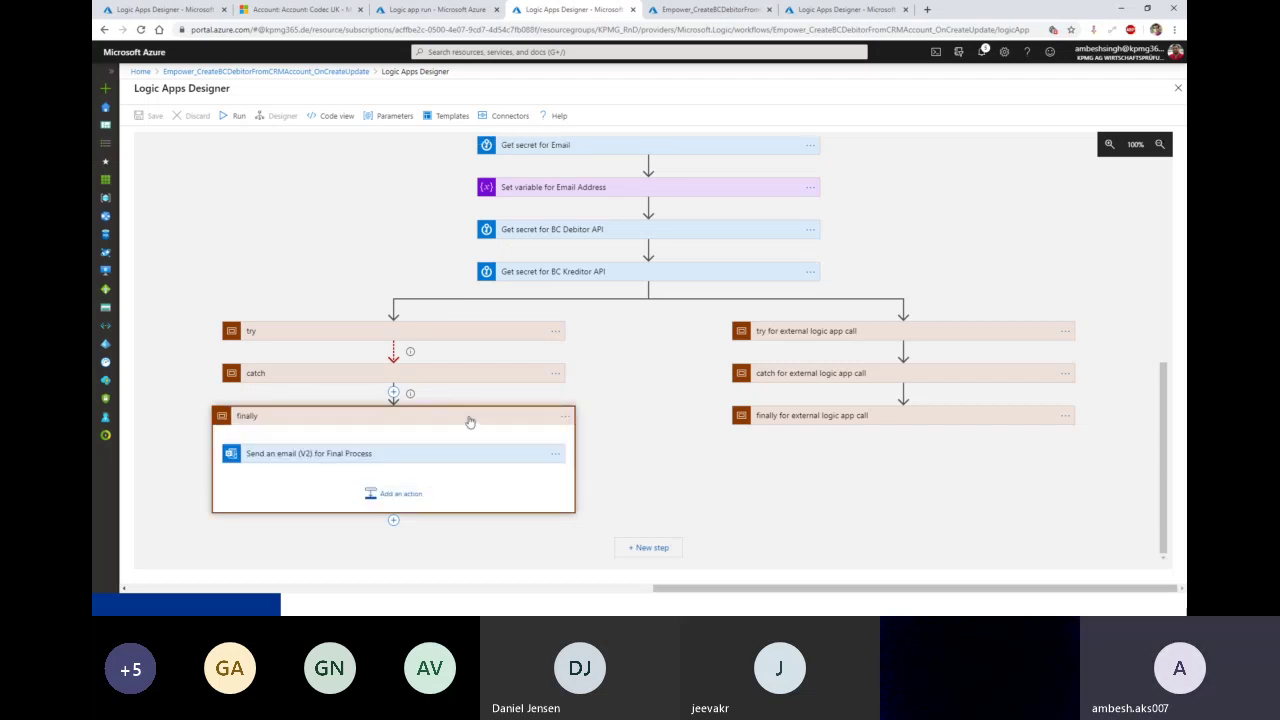
pyautogui.click(470, 418)
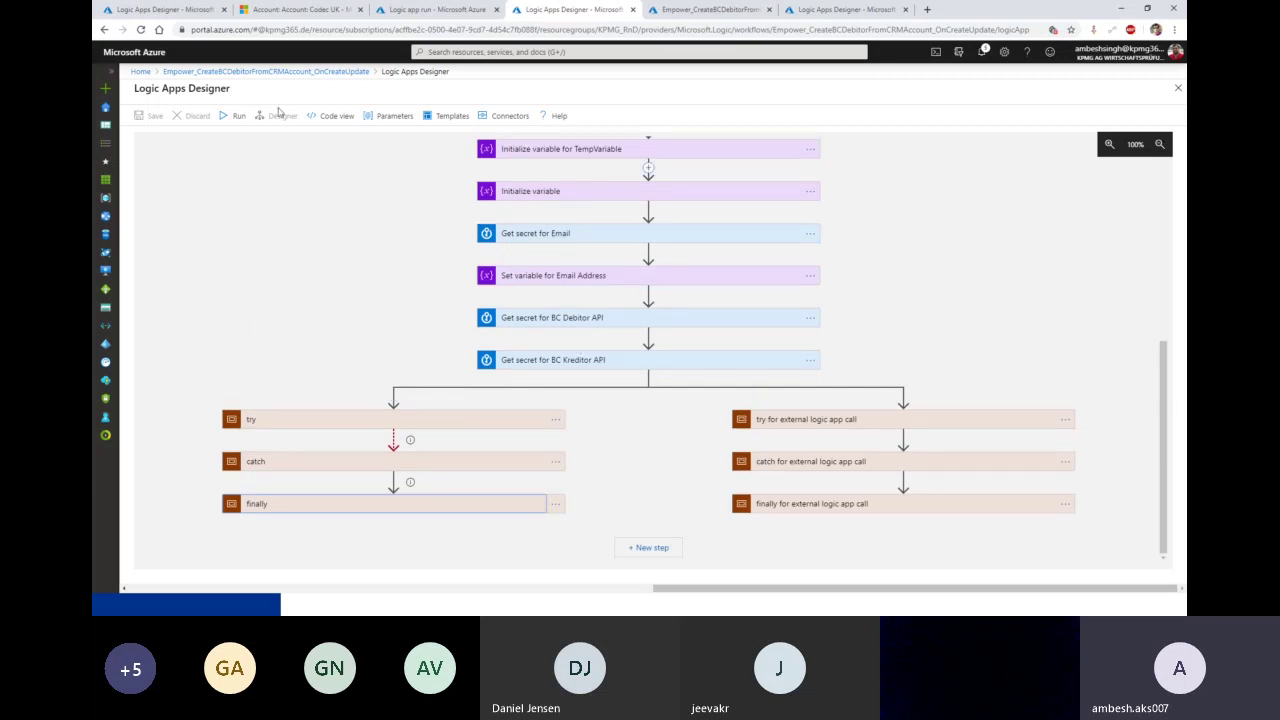
# Leave the designer and open the KPMG_RnD resource group from the portal's home page
pyautogui.click(330, 71)
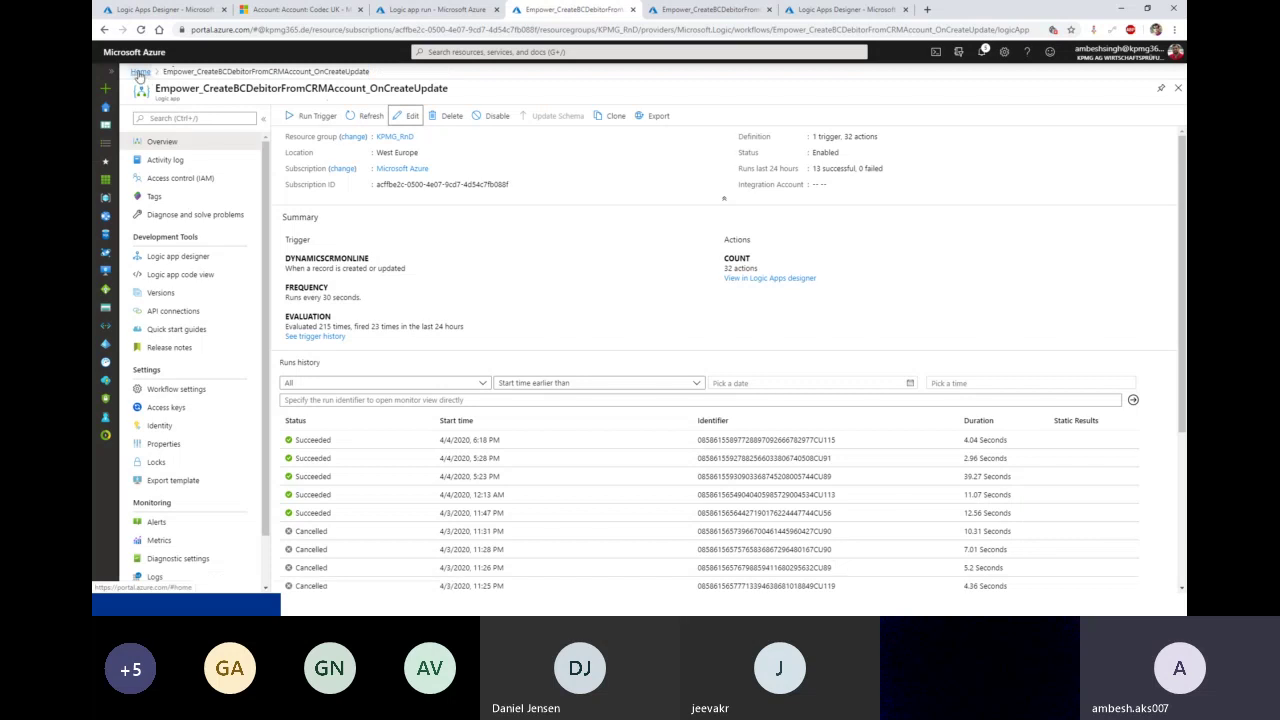
pyautogui.click(140, 72)
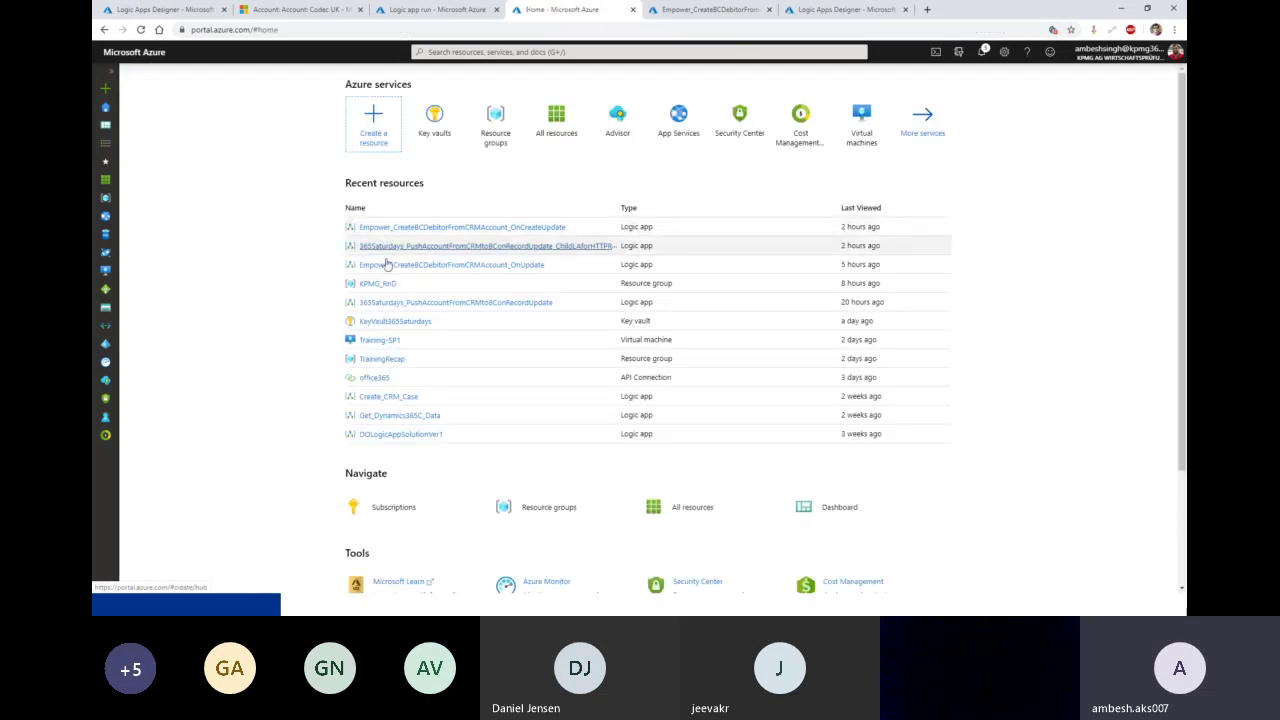
pyautogui.click(380, 284)
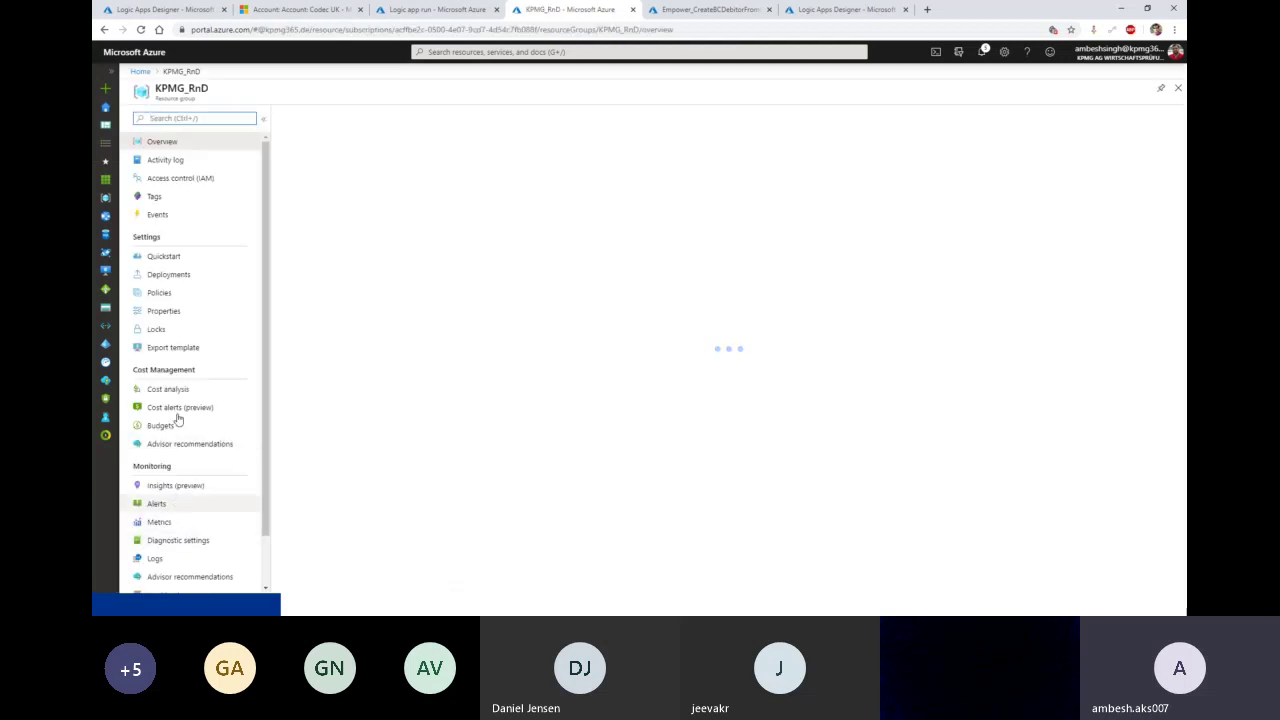
pyautogui.scroll(-1, 181, 511)
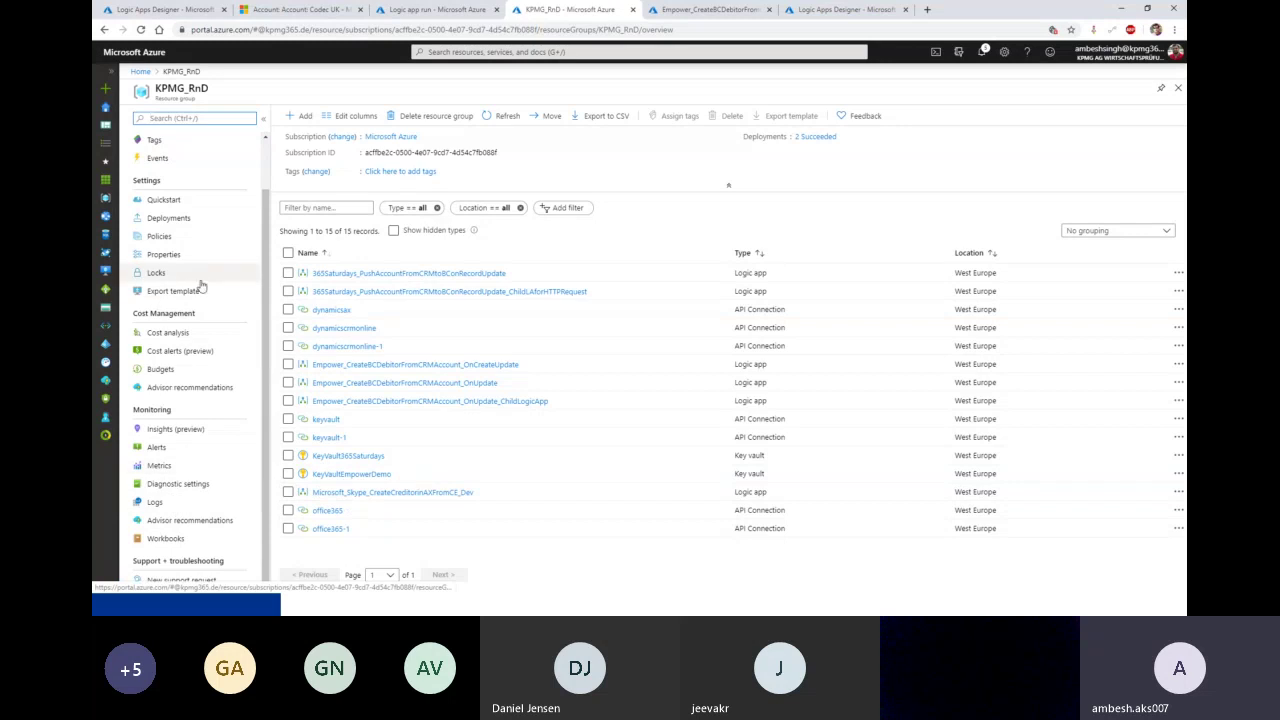
pyautogui.scroll(1, 195, 306)
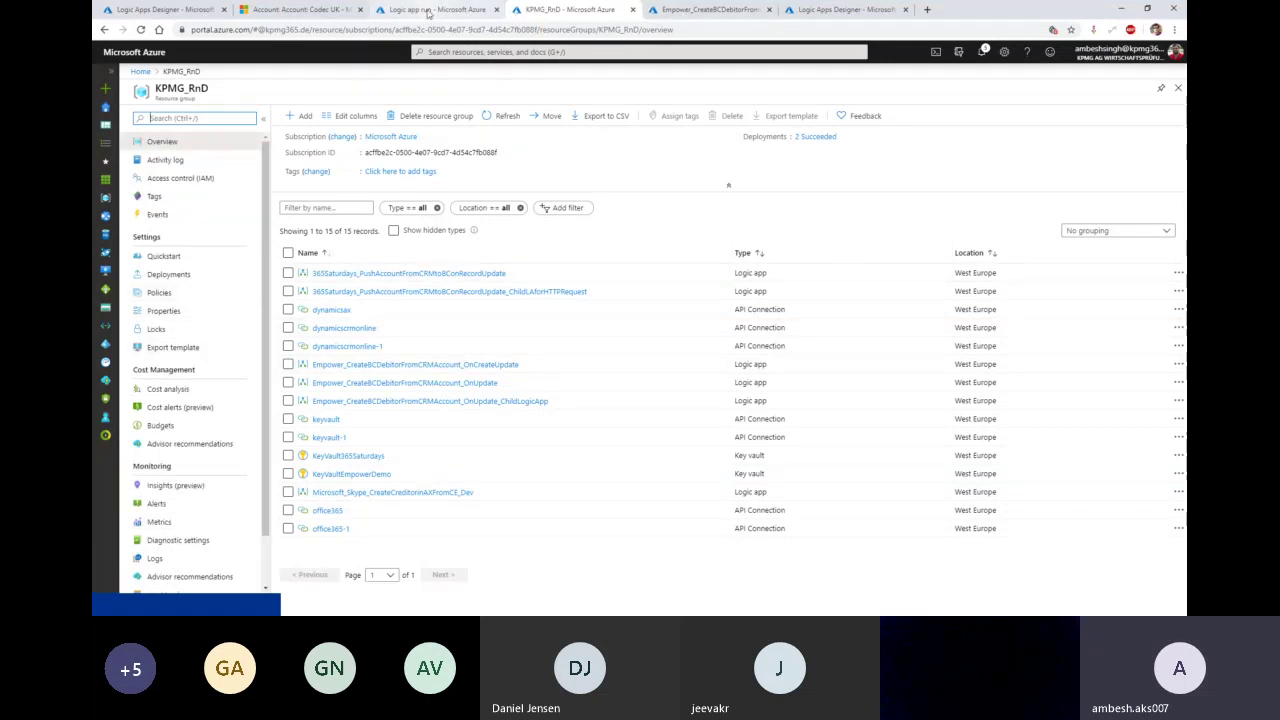
# Switch to Dynamics 365 and create and save a new account named Microsoft Corp
pyautogui.click(428, 12)
pyautogui.click(300, 12)
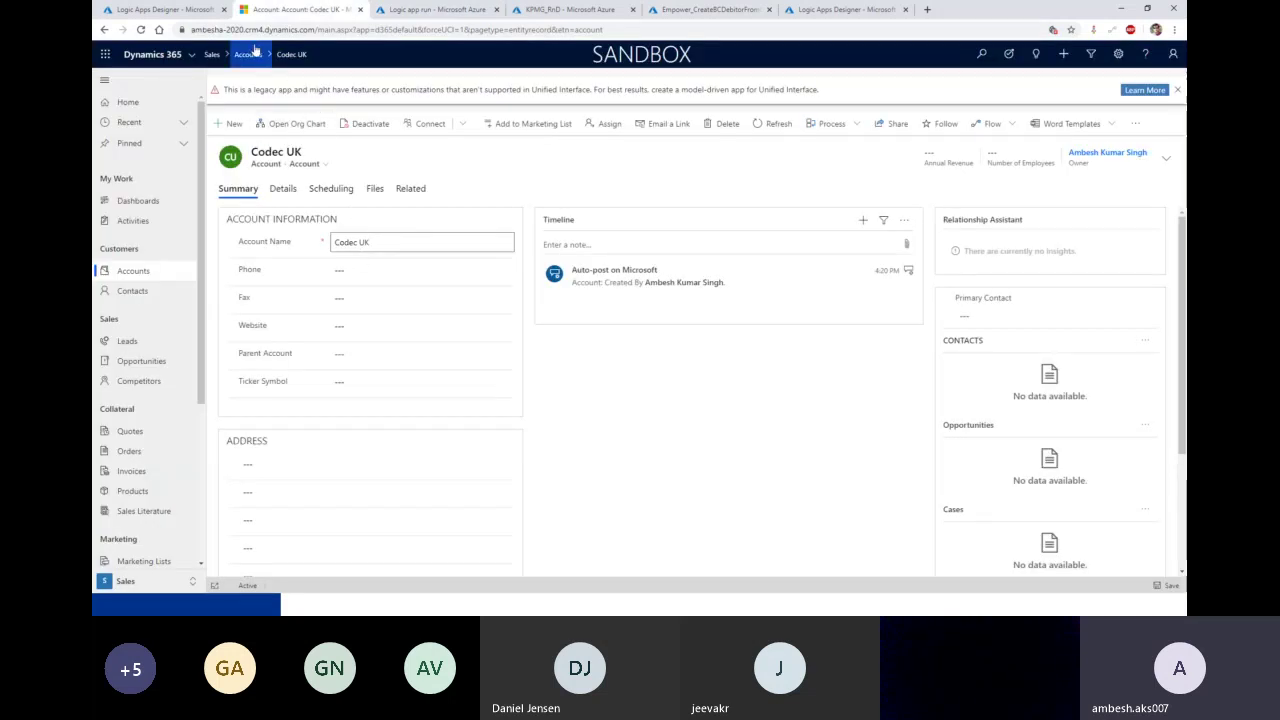
pyautogui.click(233, 124)
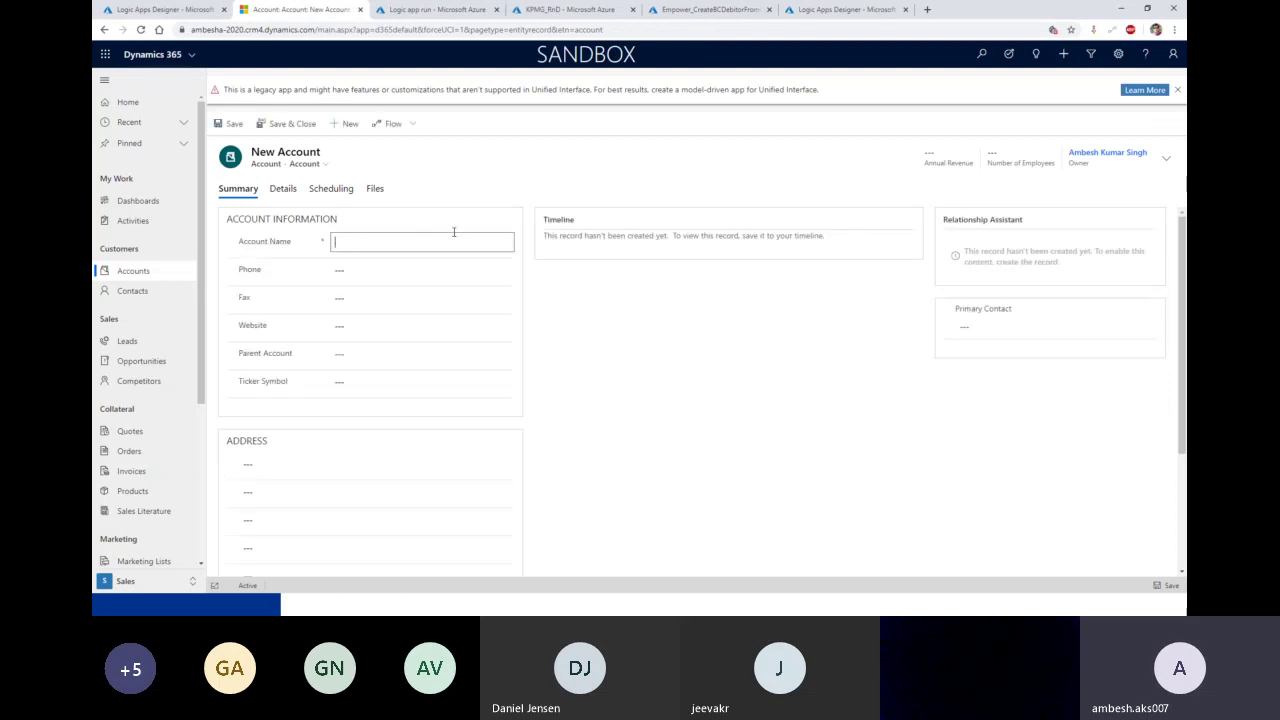
pyautogui.write('Microsoft Corp')
pyautogui.hotkey('ctrl', 's')
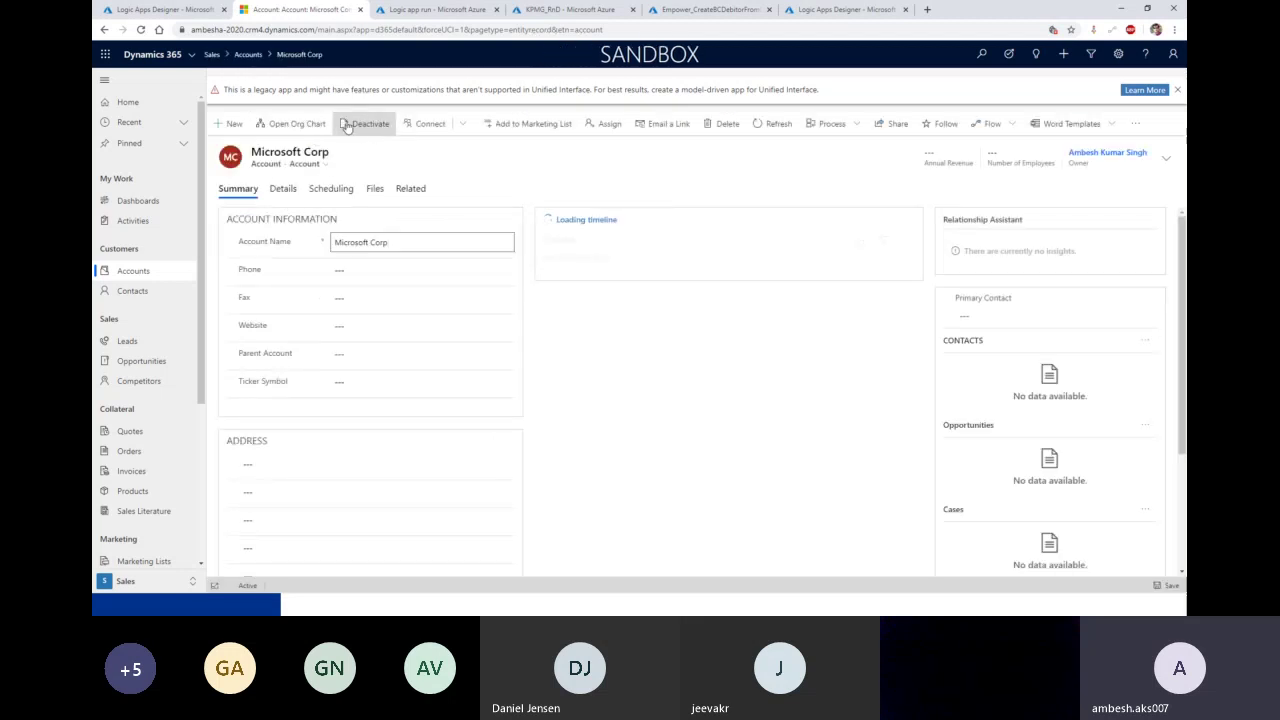
# Return to the KPMG_RnD resource group and open the Empower_CreateBCDebitorFromCRMAccount_OnCreateUpdate logic app to check its runs history
pyautogui.click(562, 10)
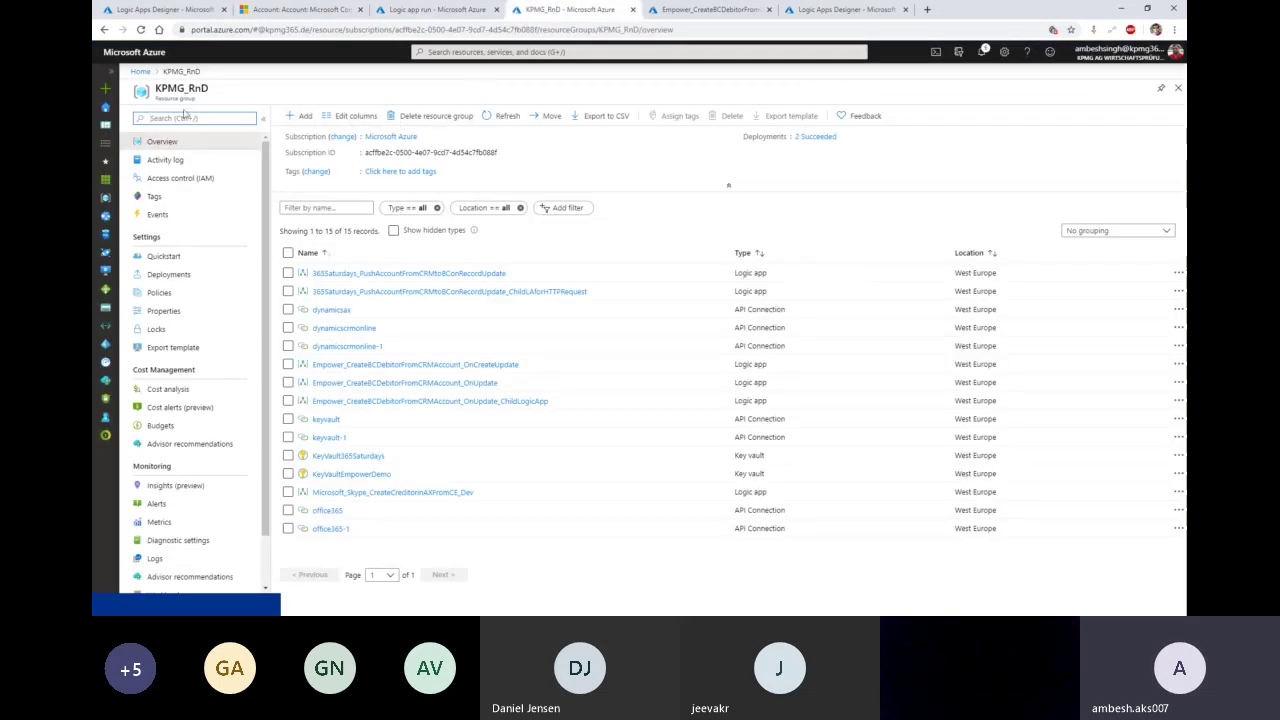
pyautogui.click(429, 366)
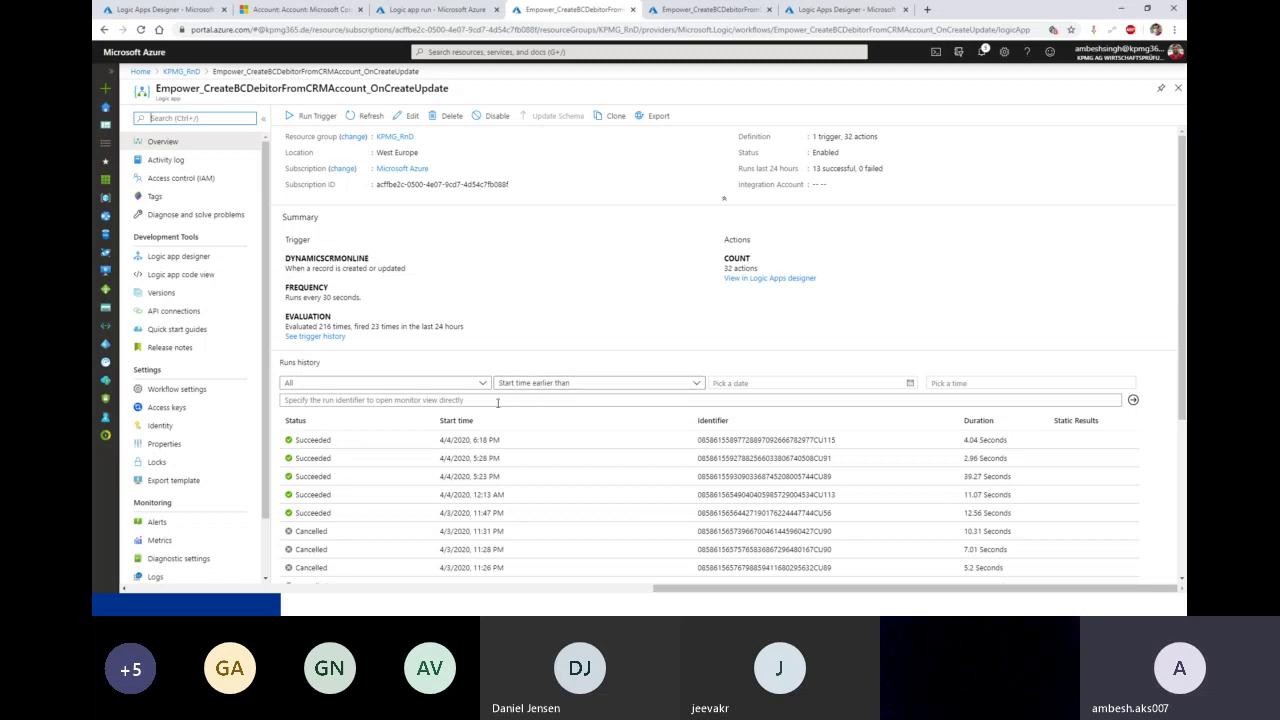
# Refresh the runs history, open the 4/4/2020 6:18 PM run, and review its actions down to the try, catch and finally scopes
pyautogui.click(365, 116)
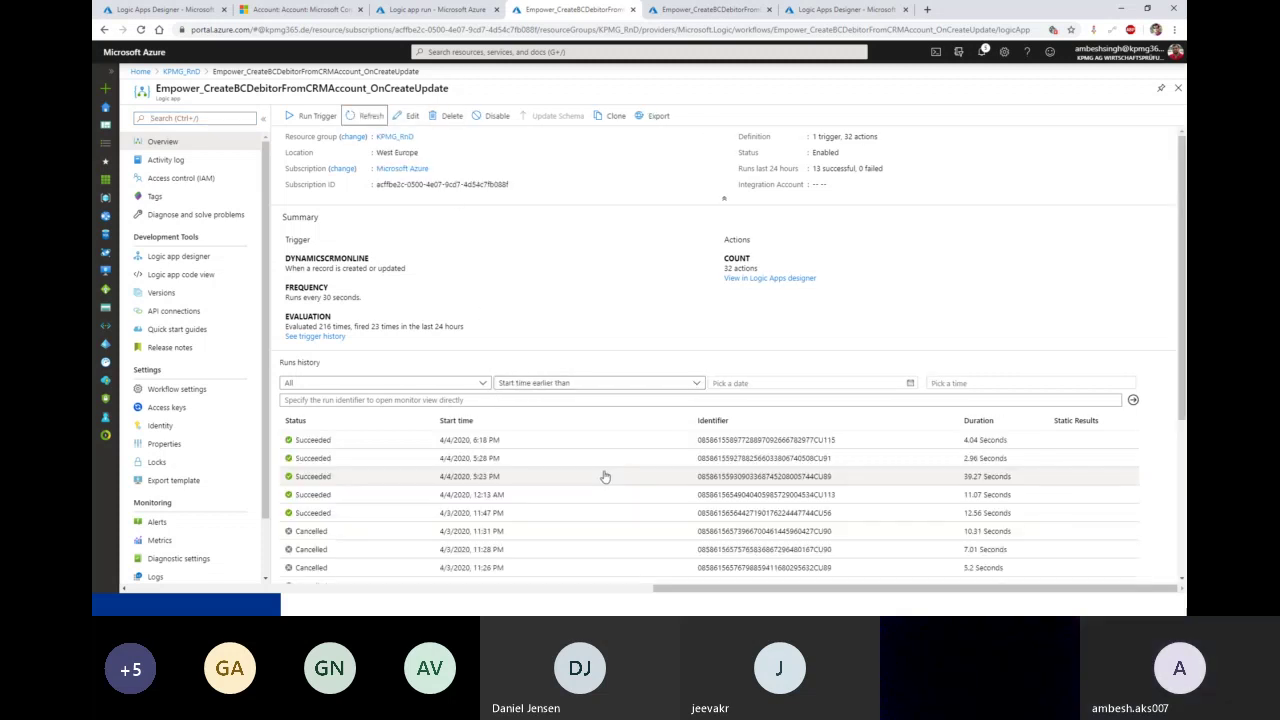
pyautogui.click(491, 443)
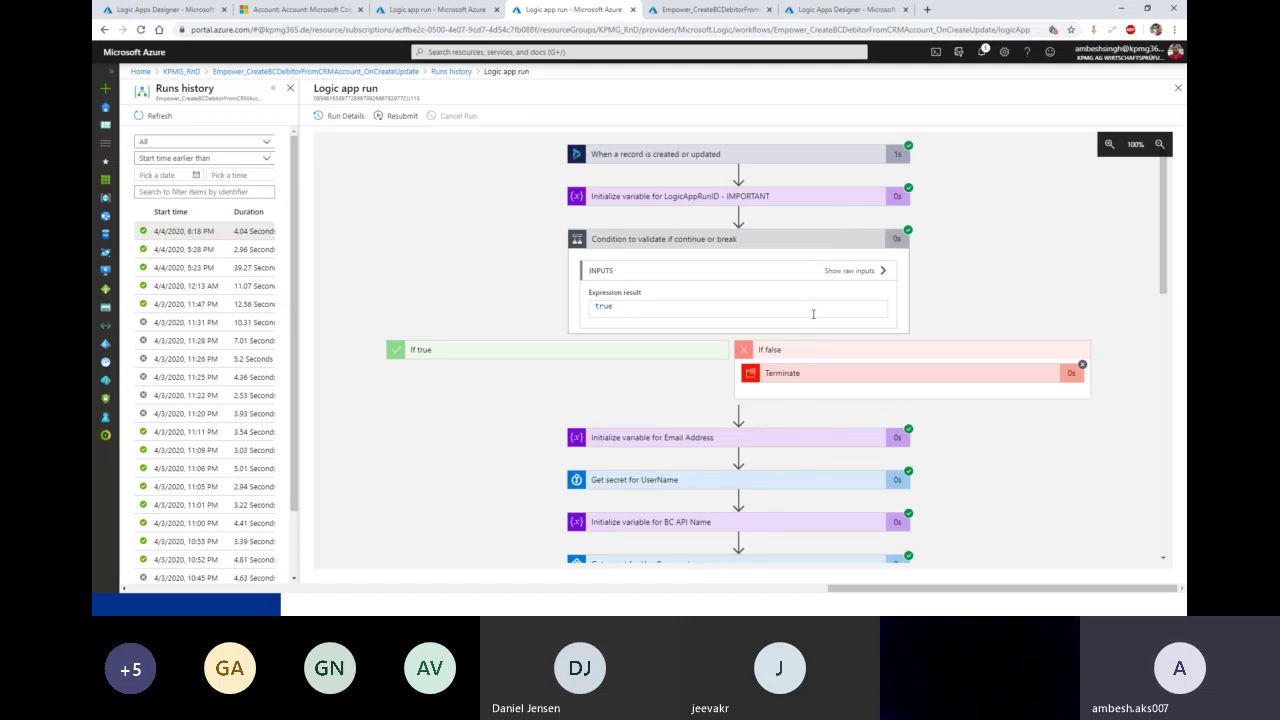
pyautogui.scroll(-3, 814, 323)
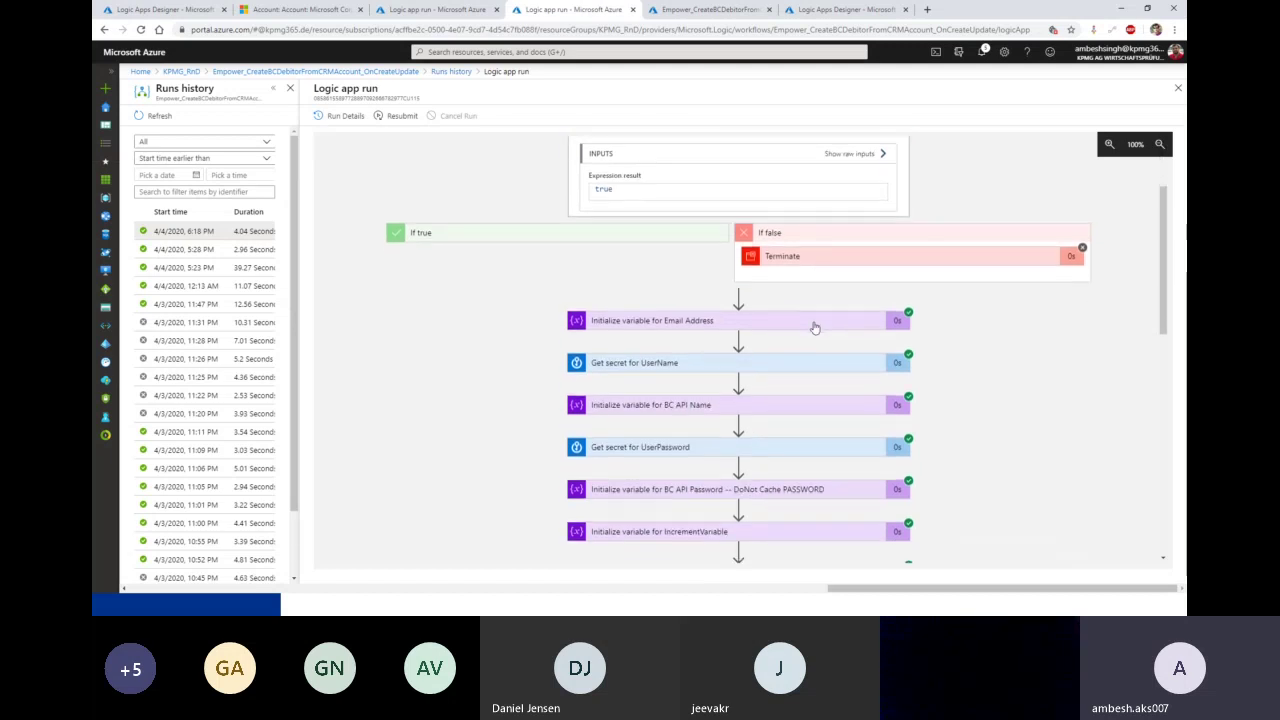
pyautogui.scroll(-2, 814, 325)
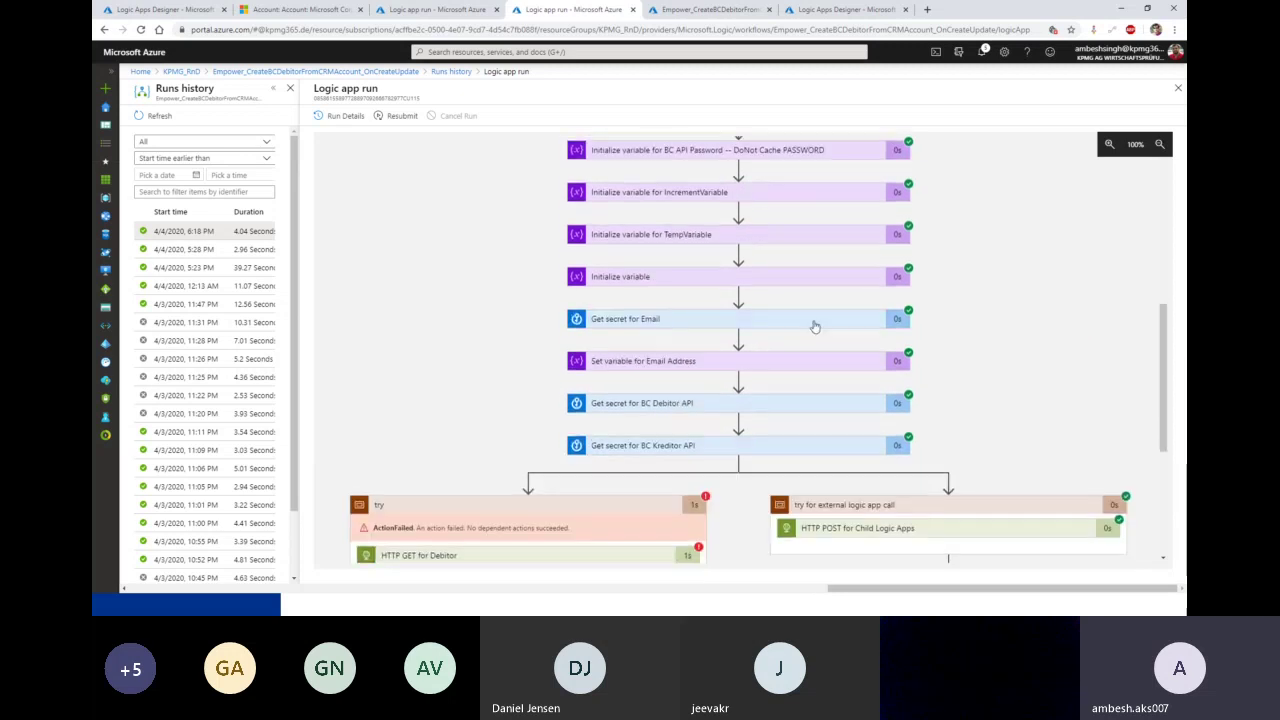
pyautogui.scroll(-2, 814, 326)
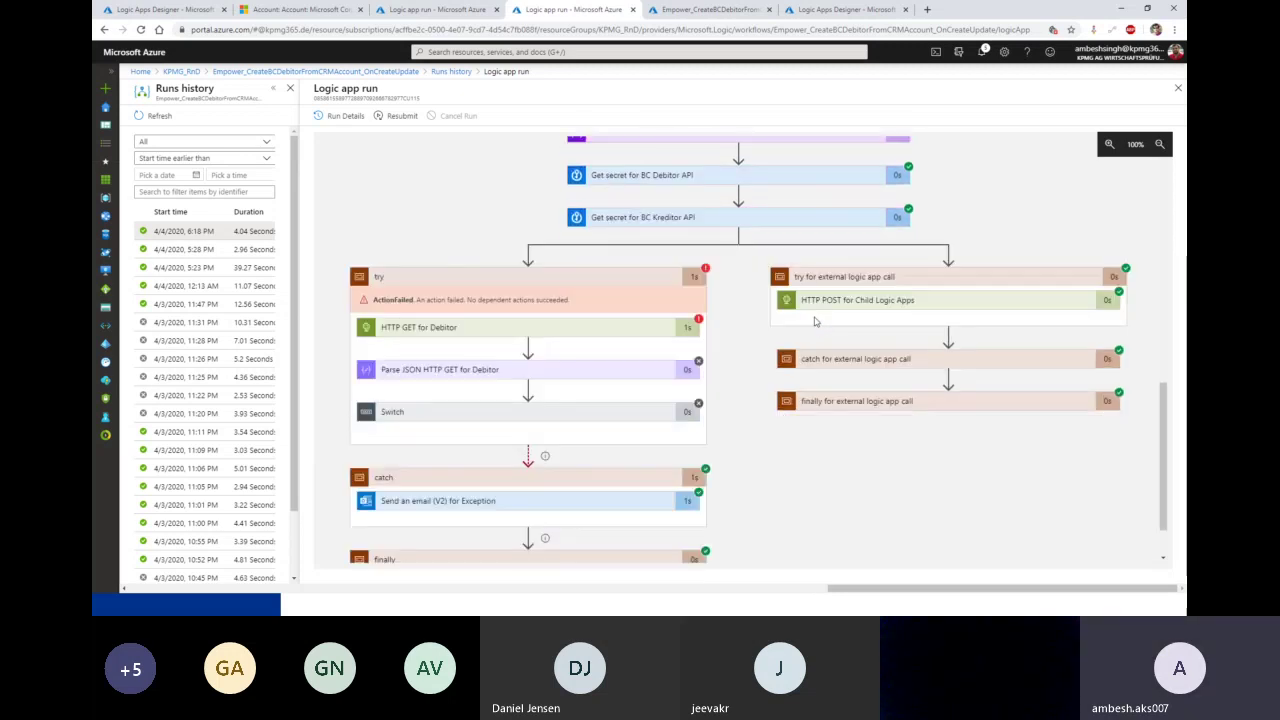
pyautogui.scroll(10, 814, 320)
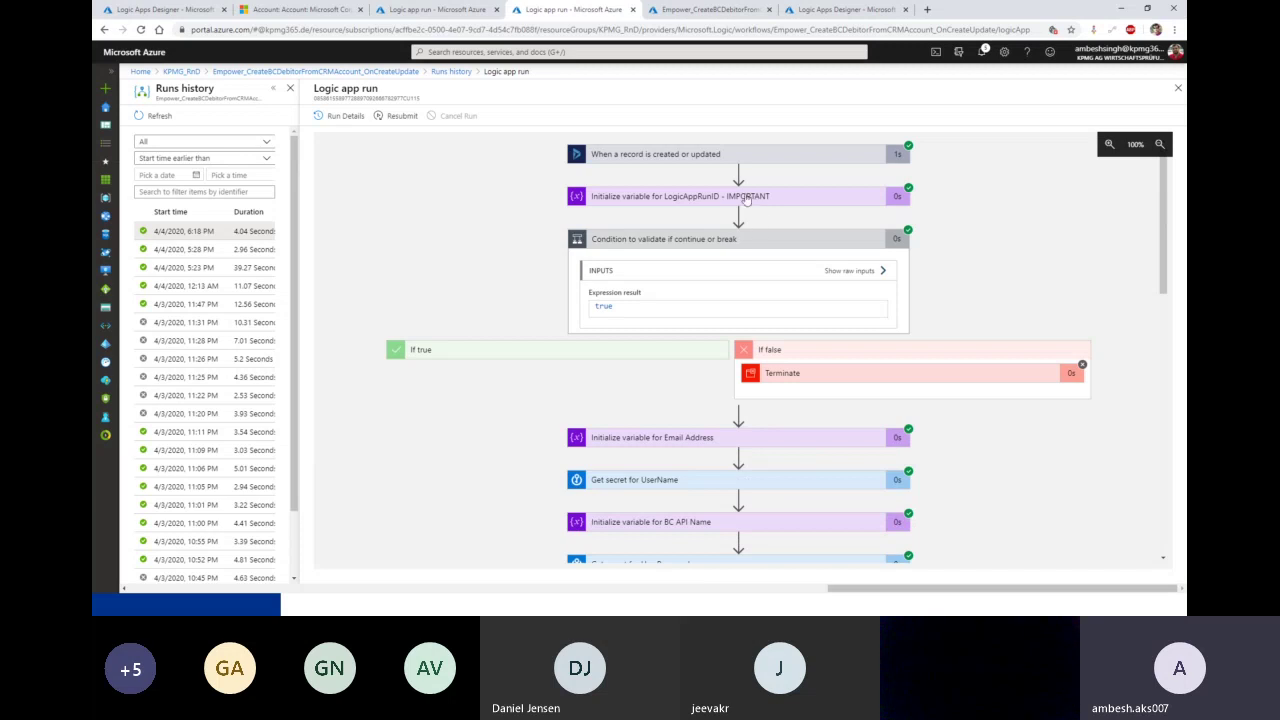
# Copy the value of the Var-LogicAppRunID variable from its initialization action in the run, leaving the action collapsed
pyautogui.click(745, 198)
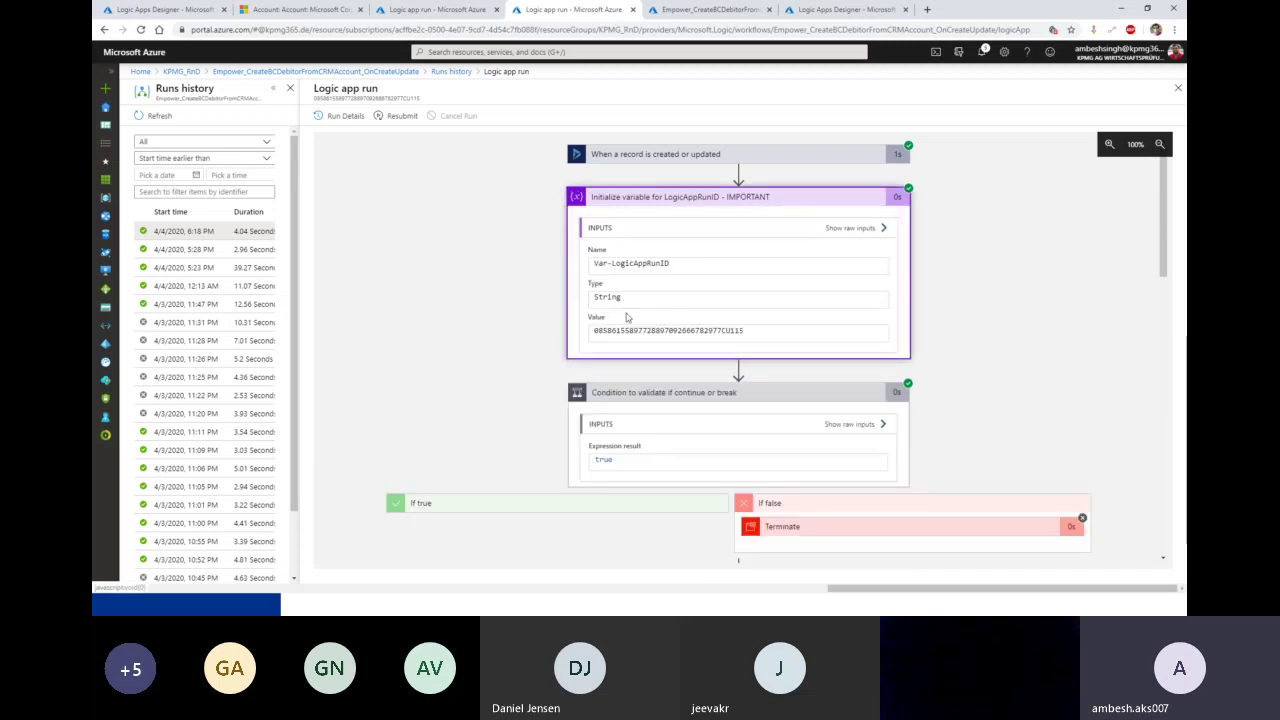
pyautogui.moveTo(760, 331); pyautogui.dragTo(566, 326)
pyautogui.hotkey('ctrl', 'c')
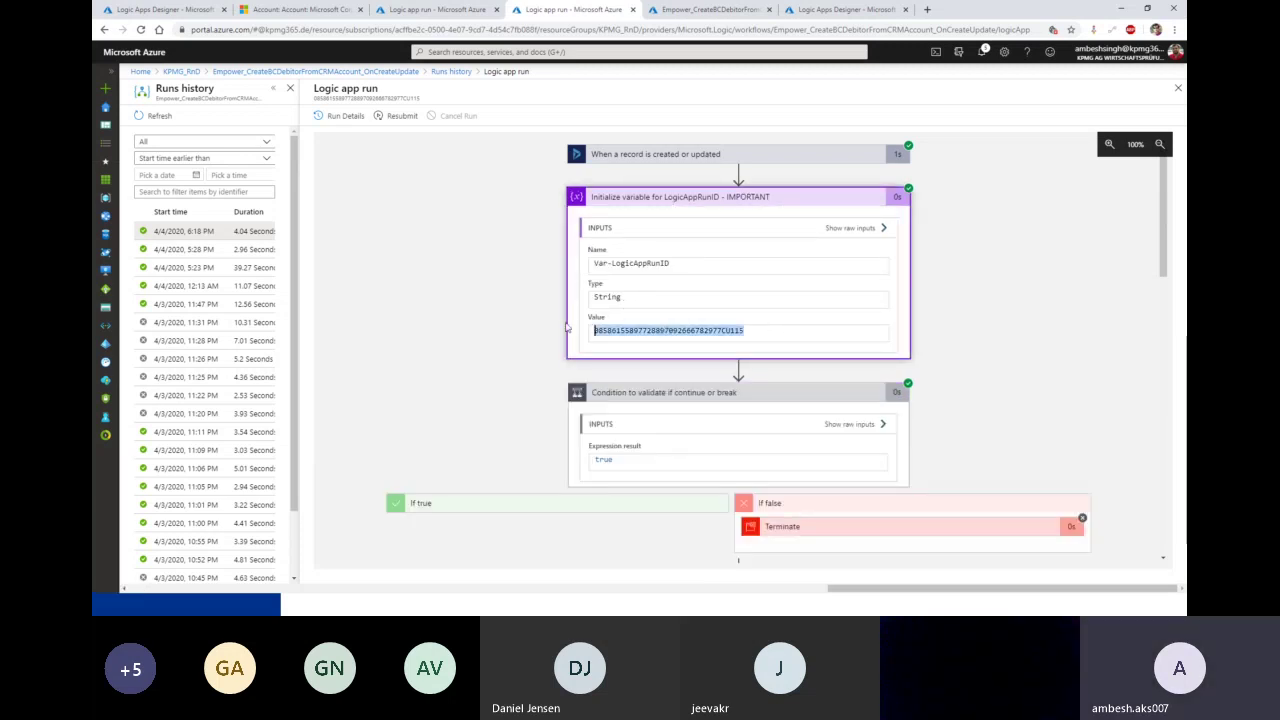
pyautogui.click(715, 199)
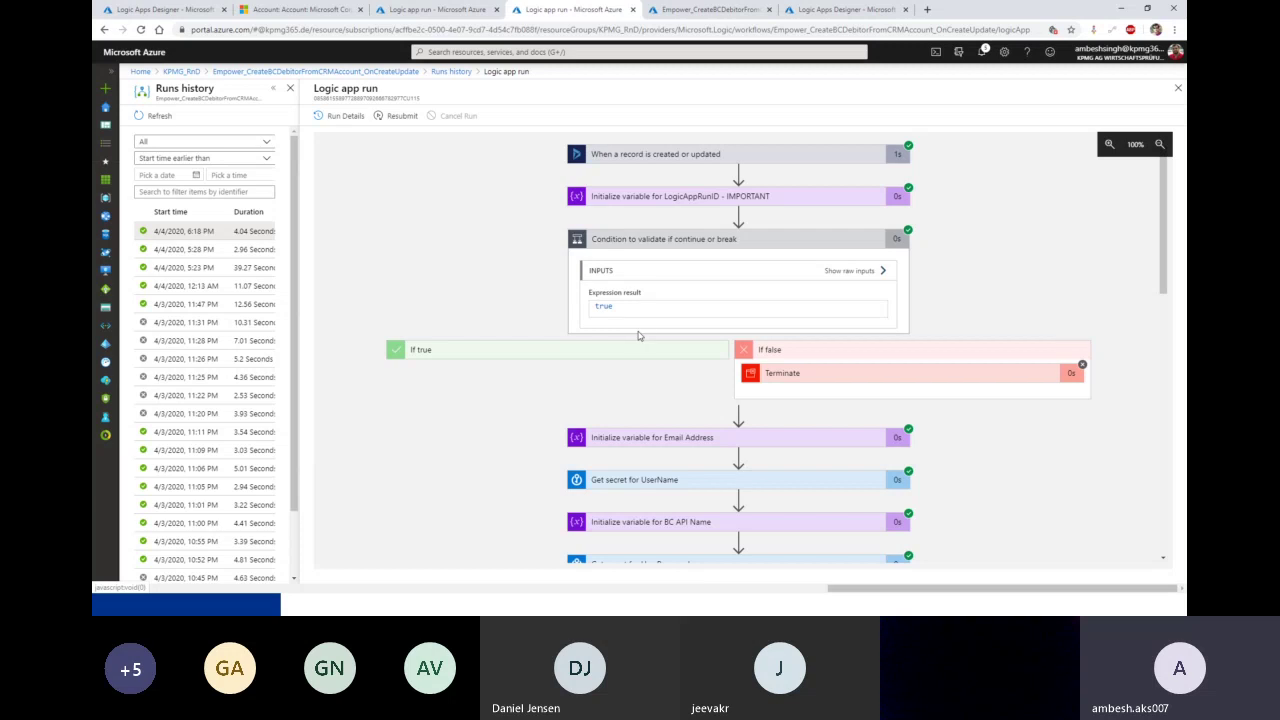
# Return to the full runs history and filter the runs by the copied run ID
pyautogui.click(447, 76)
pyautogui.scroll(-1, 545, 390)
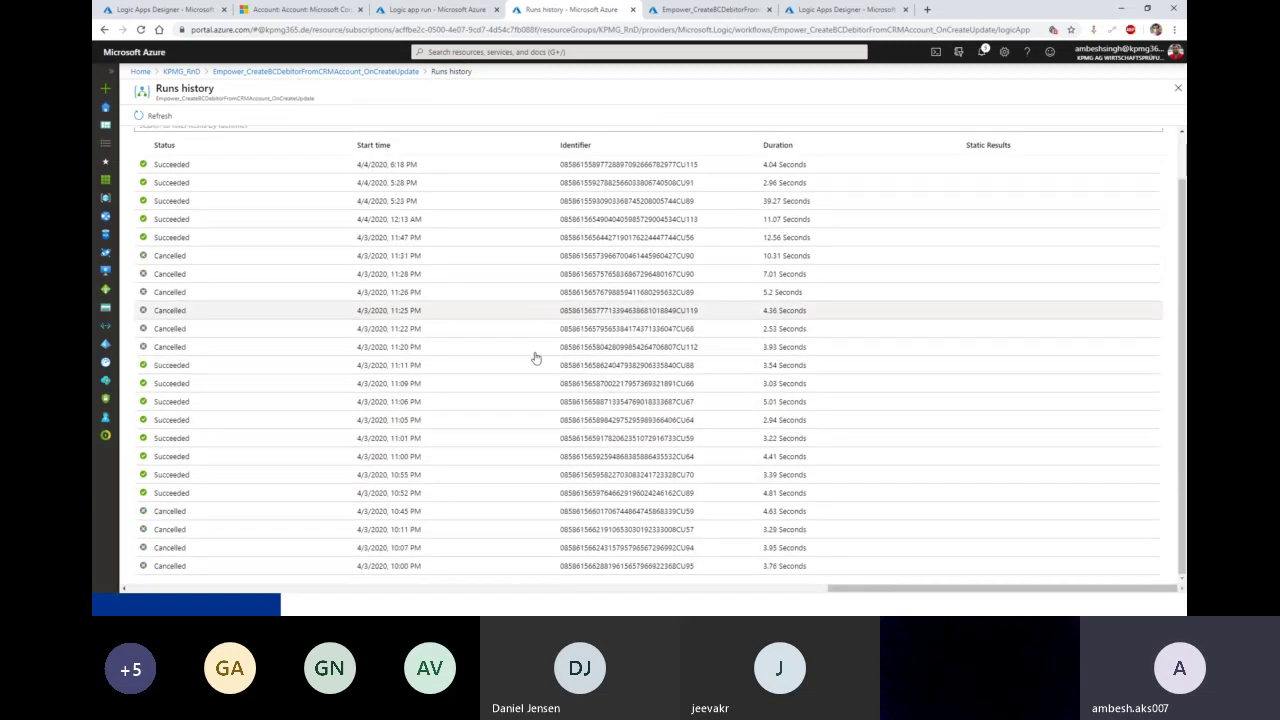
pyautogui.scroll(1, 538, 352)
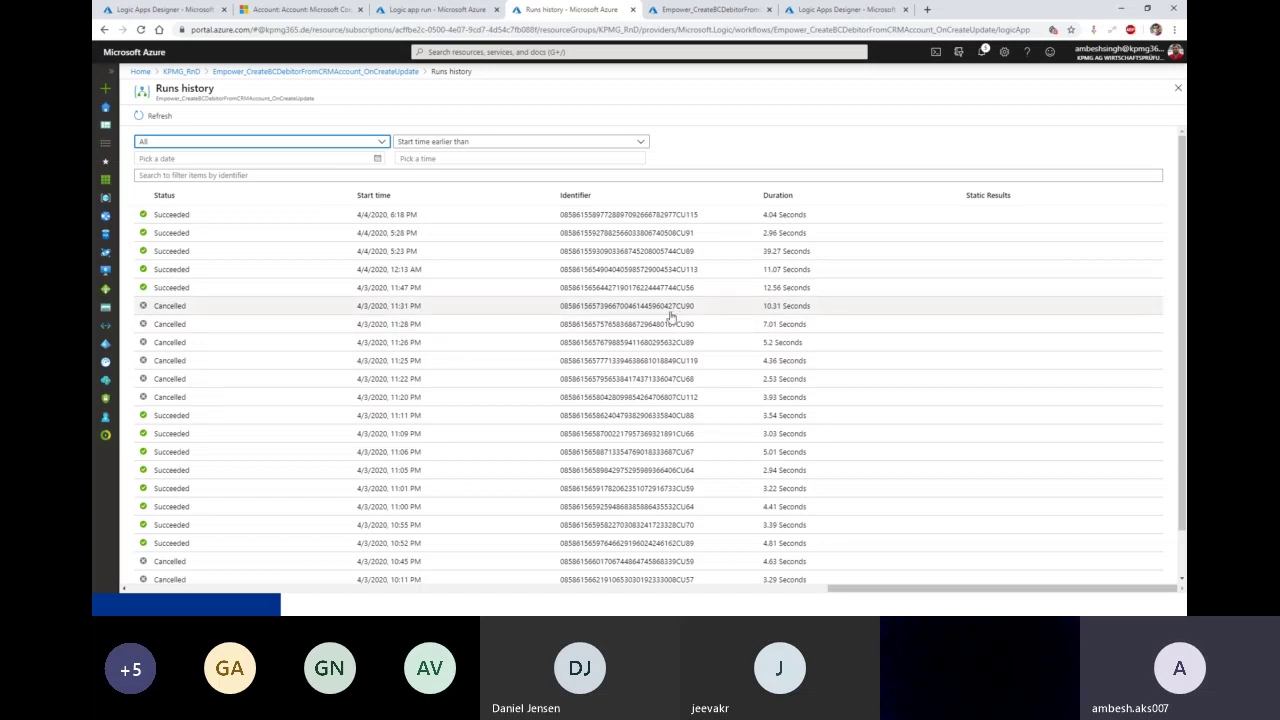
pyautogui.click(447, 175)
pyautogui.hotkey('ctrl', 'v')
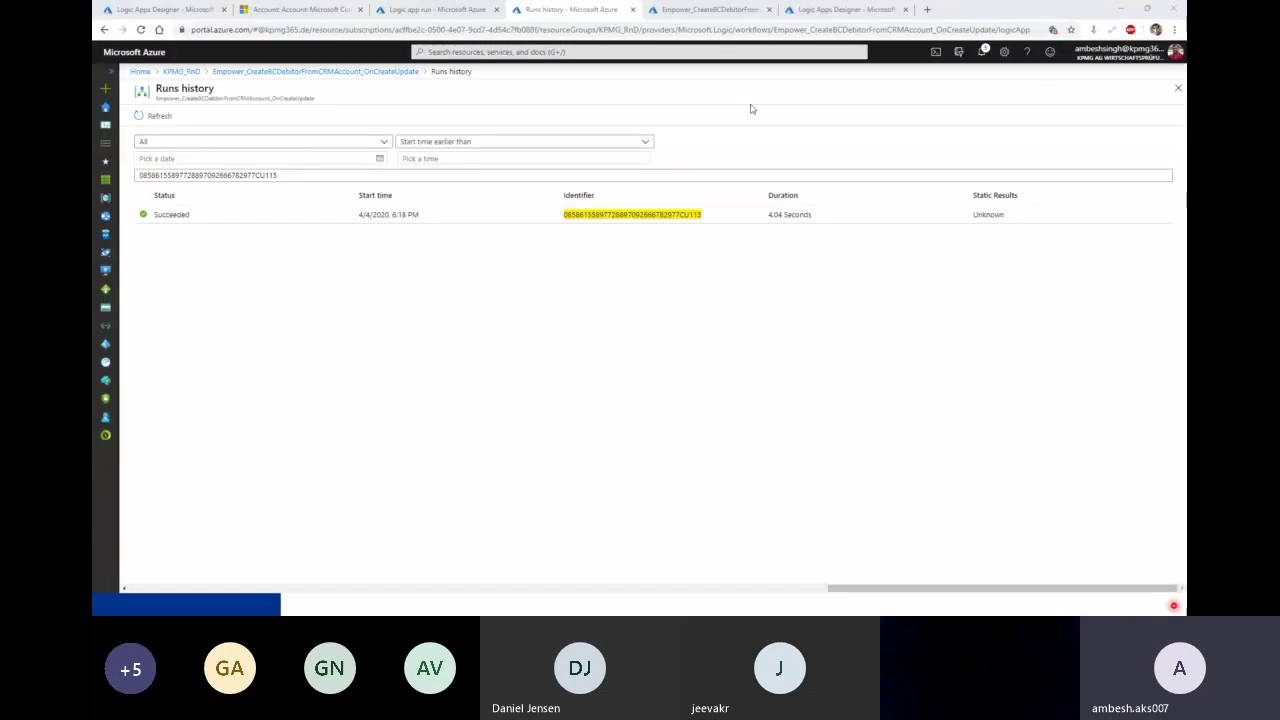
# Switch to Outlook, check the run IDs in the newest account-created and Test Run Fail emails, and minimize the mailbox
pyautogui.hotkey('alt', 'Tab')
pyautogui.click(766, 153)
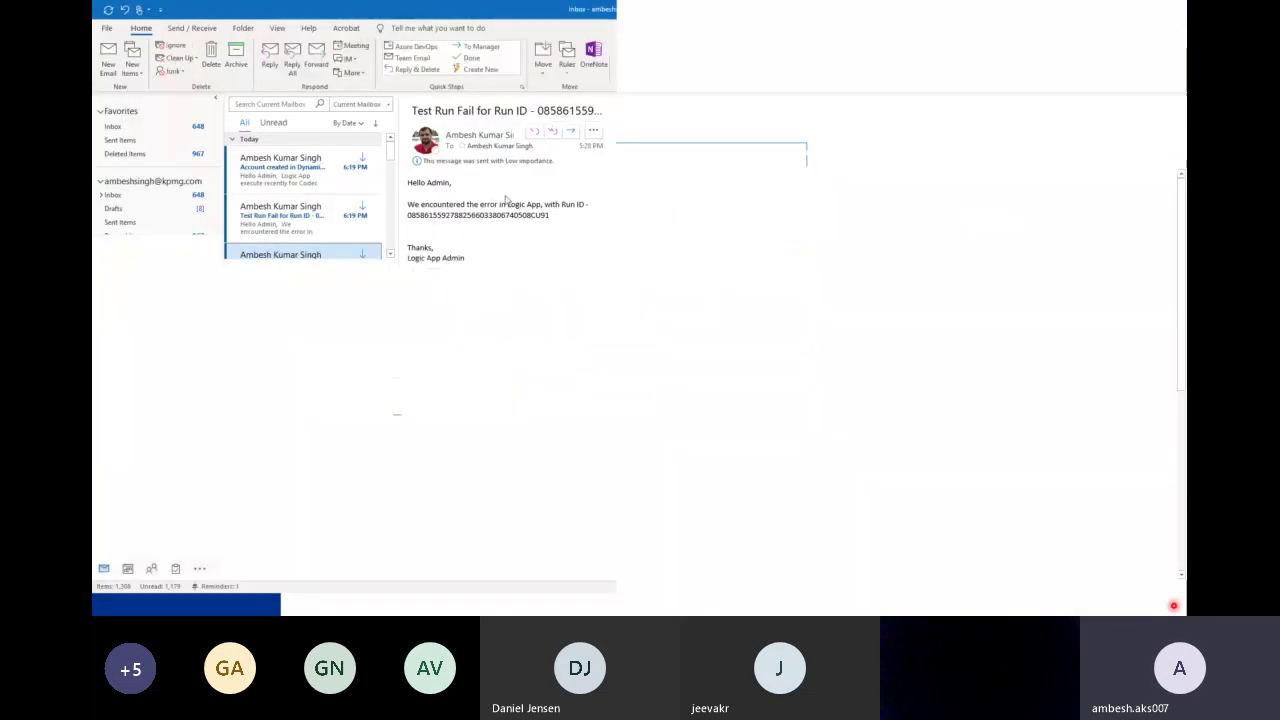
pyautogui.click(276, 172)
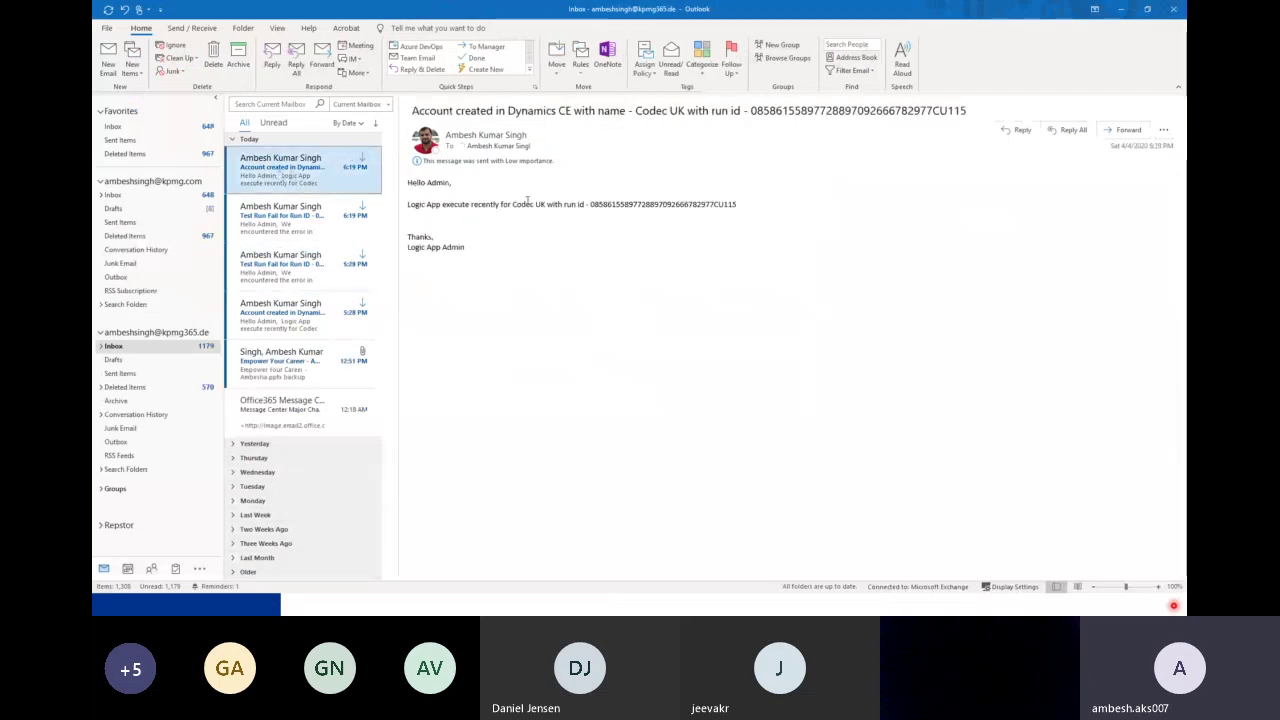
pyautogui.moveTo(408, 204); pyautogui.dragTo(643, 199)
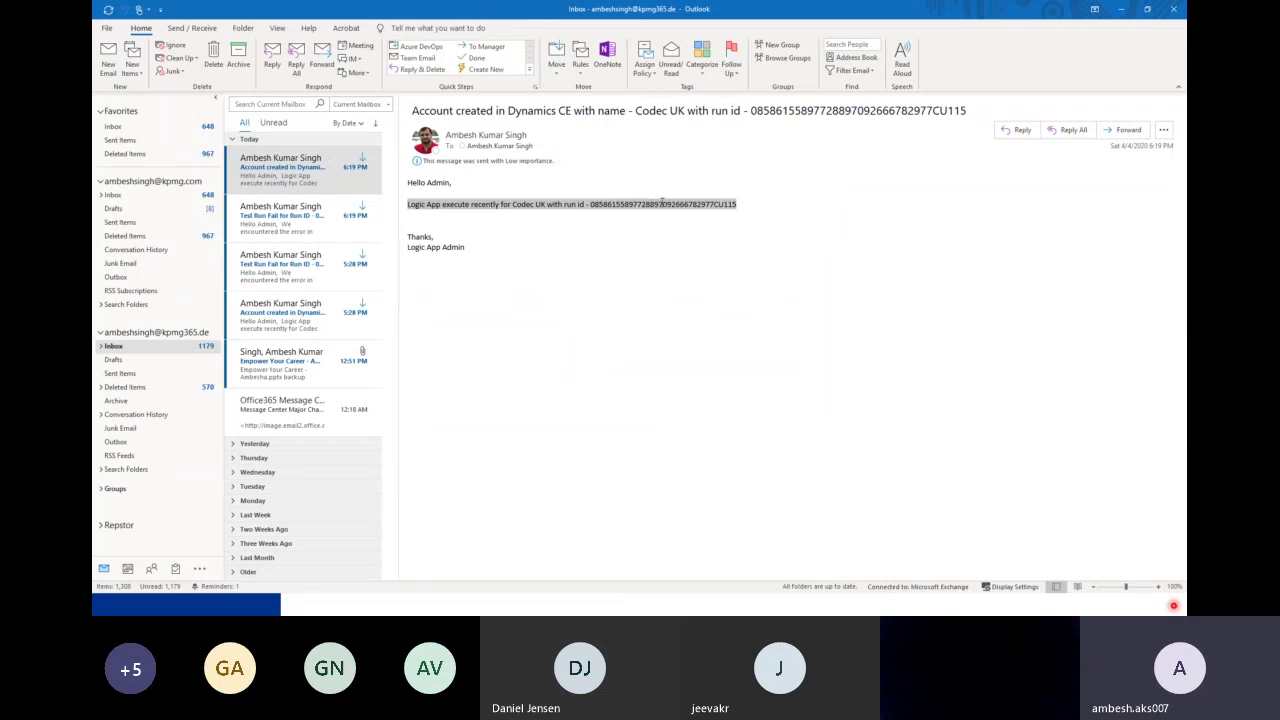
pyautogui.click(304, 226)
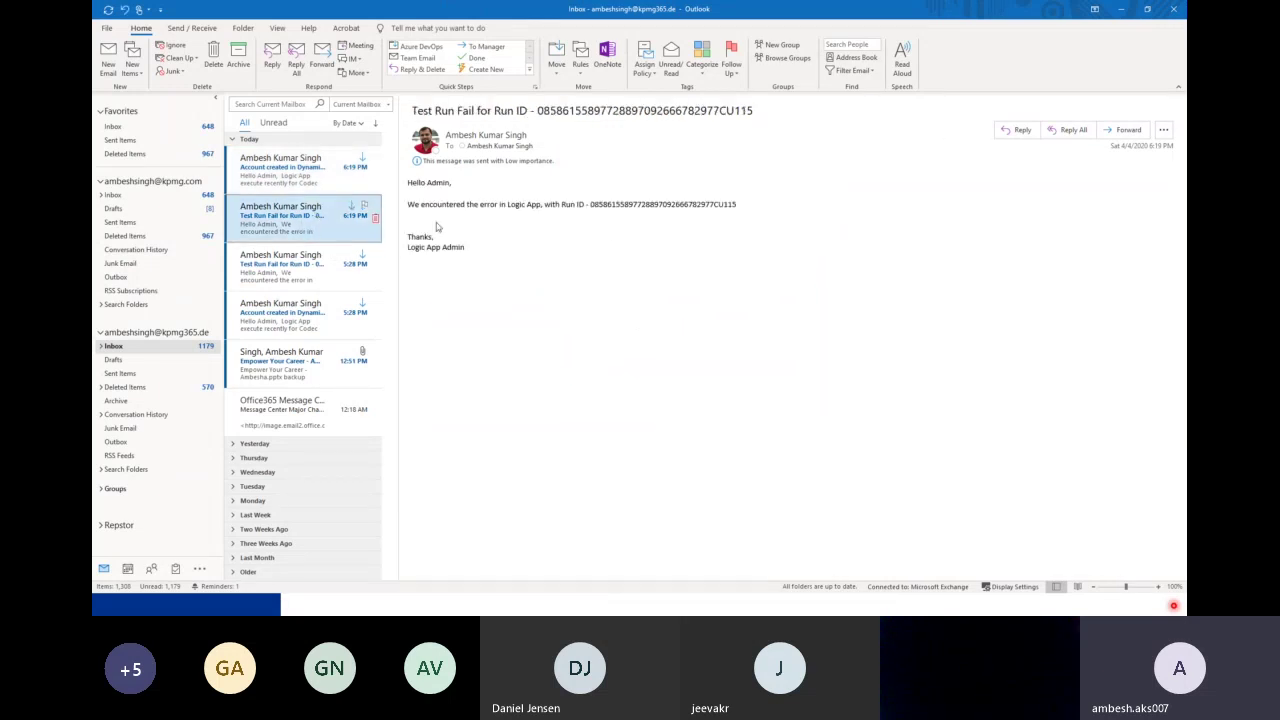
pyautogui.moveTo(590, 204); pyautogui.dragTo(741, 204)
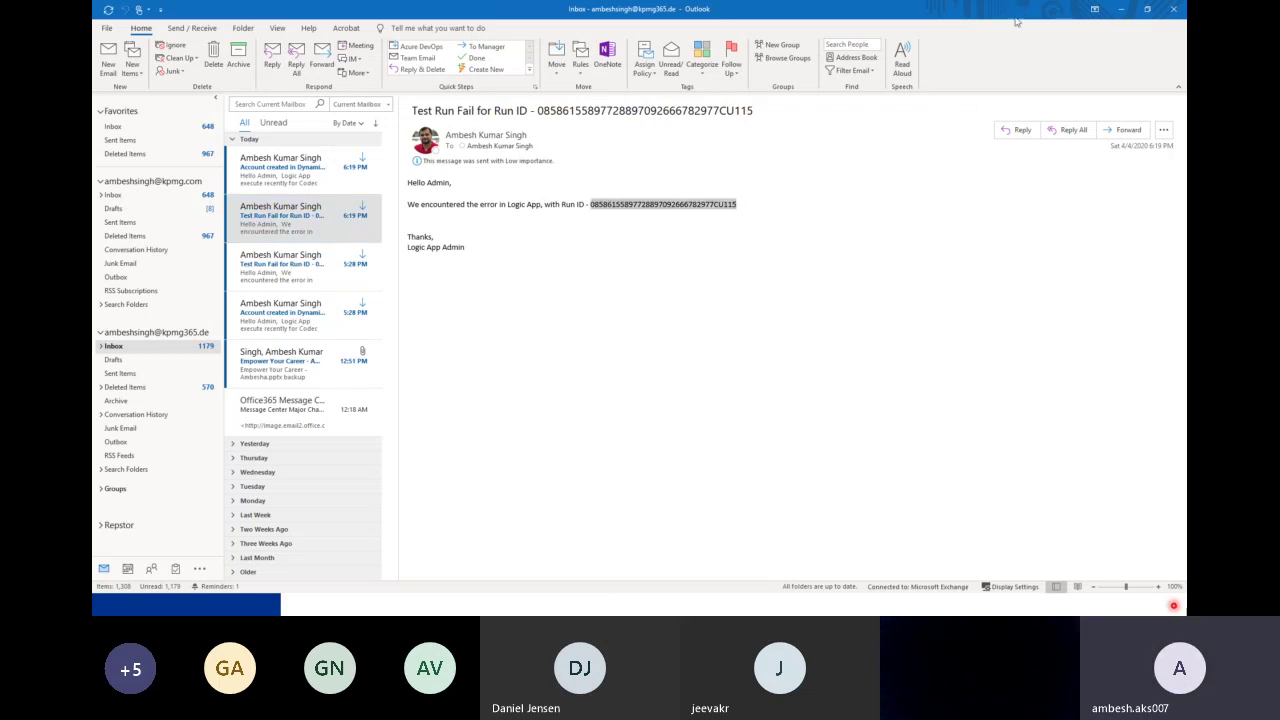
pyautogui.click(1121, 9)
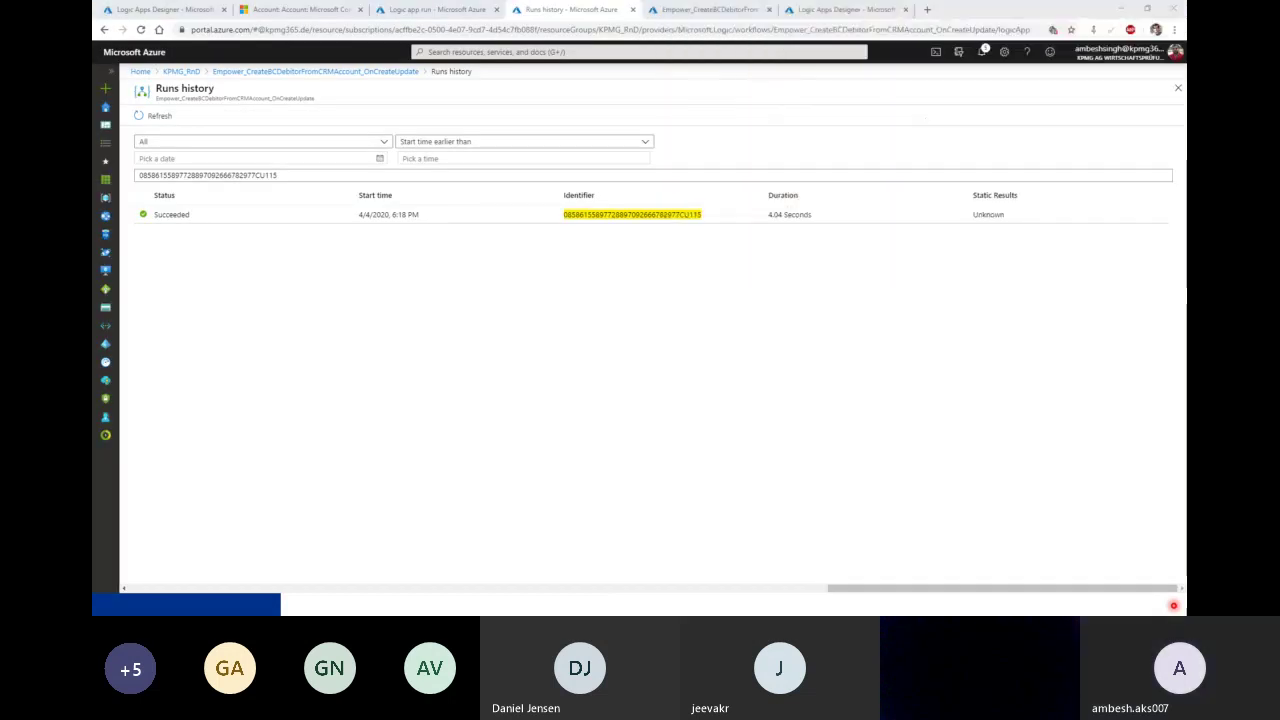
pyautogui.hotkey('alt', 'Tab')
pyautogui.press('Right')
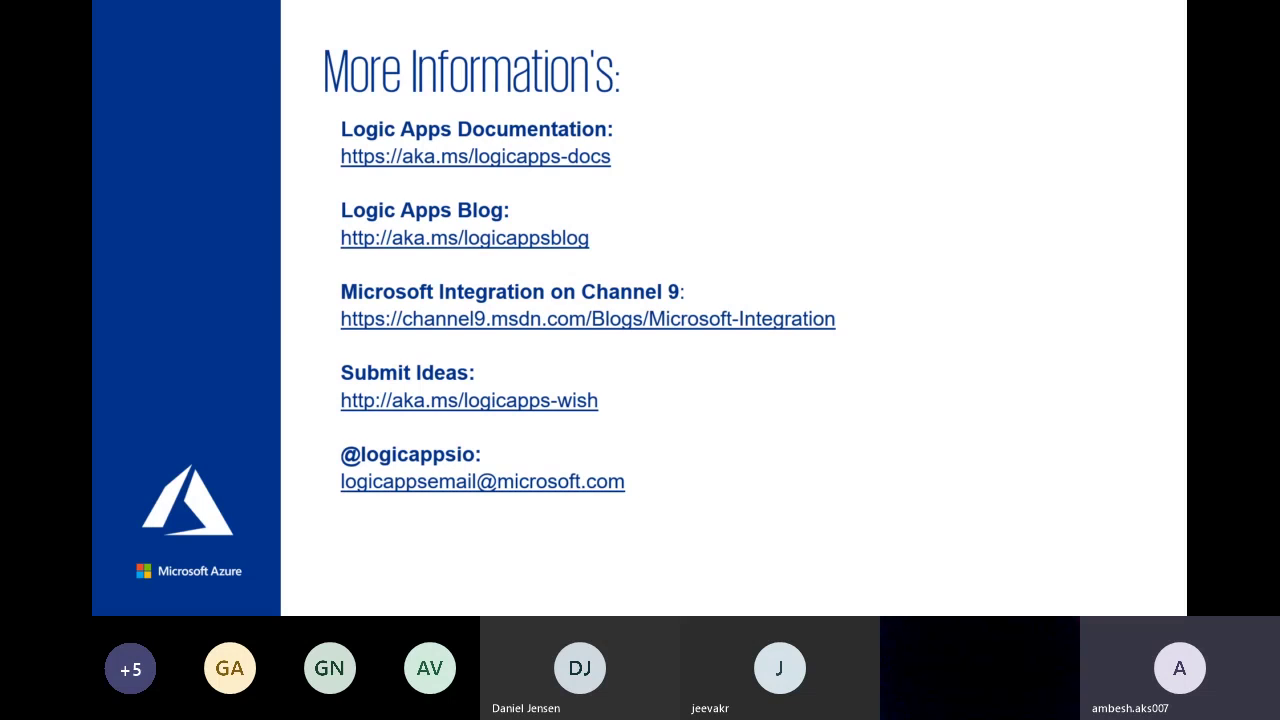
pyautogui.press('Right')
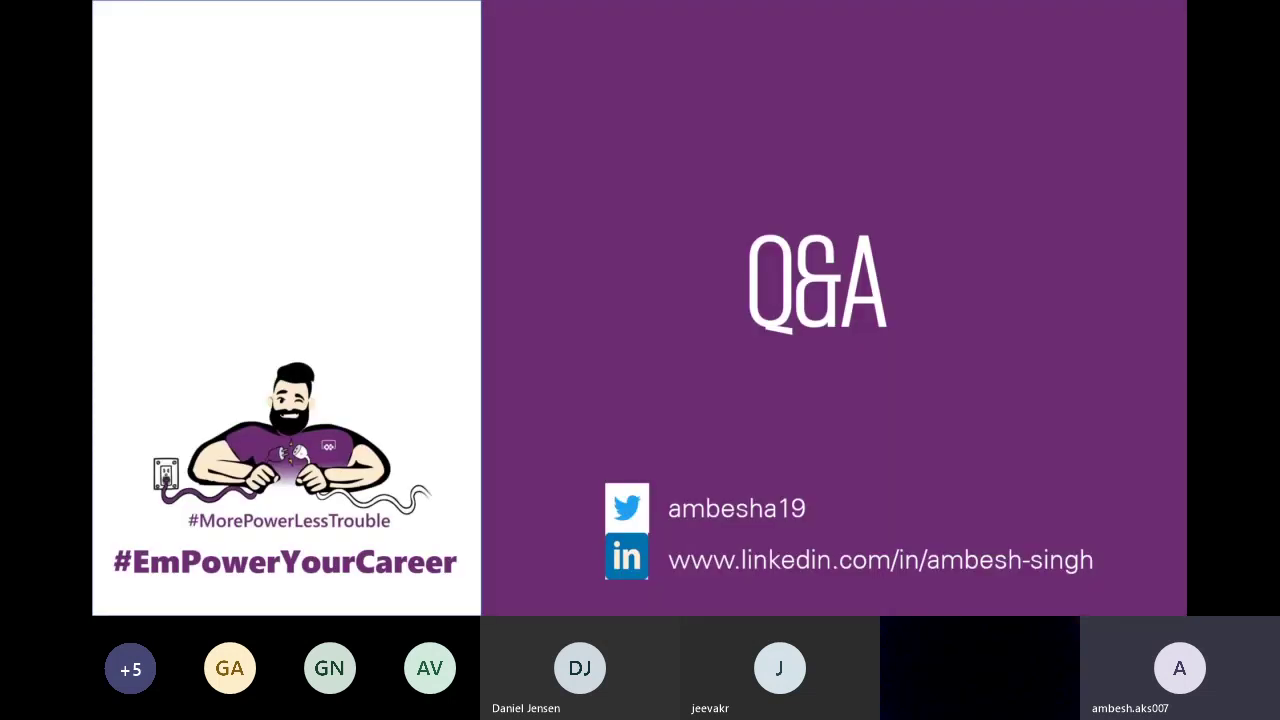